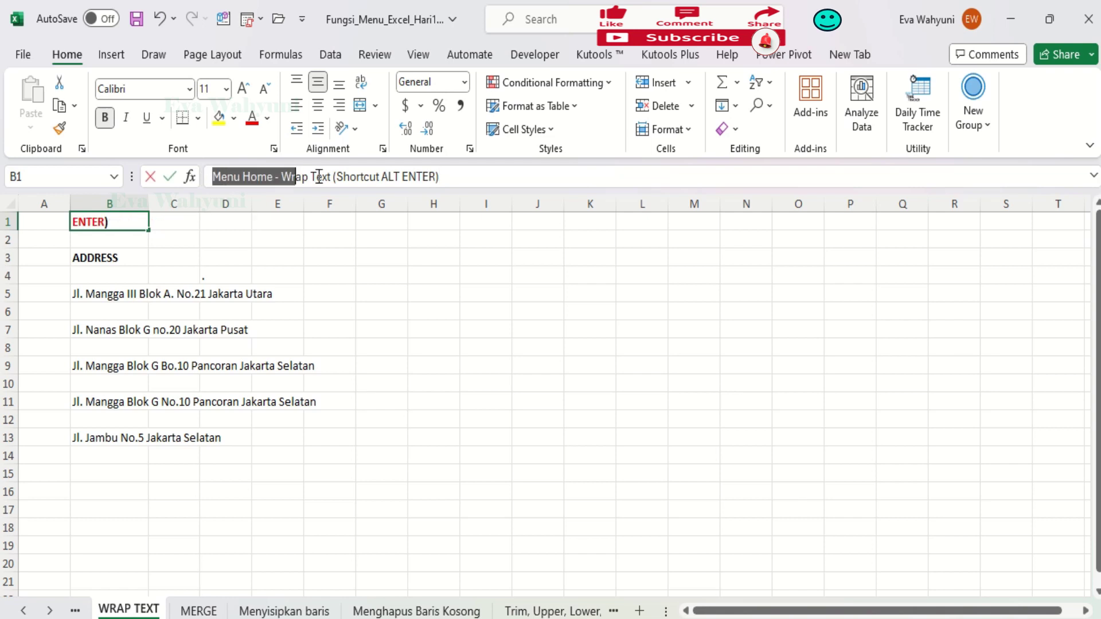
- Narrow column B to about the width of a few words and wrap the text of the address in B5
left_click(388, 354)
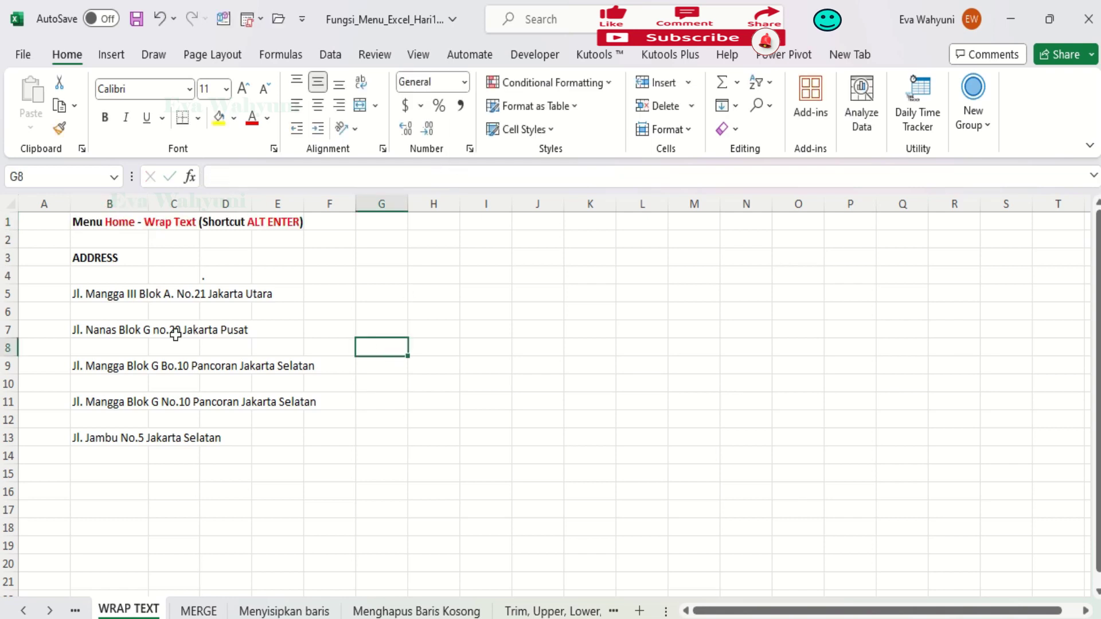
left_click(93, 292)
double_click(150, 205)
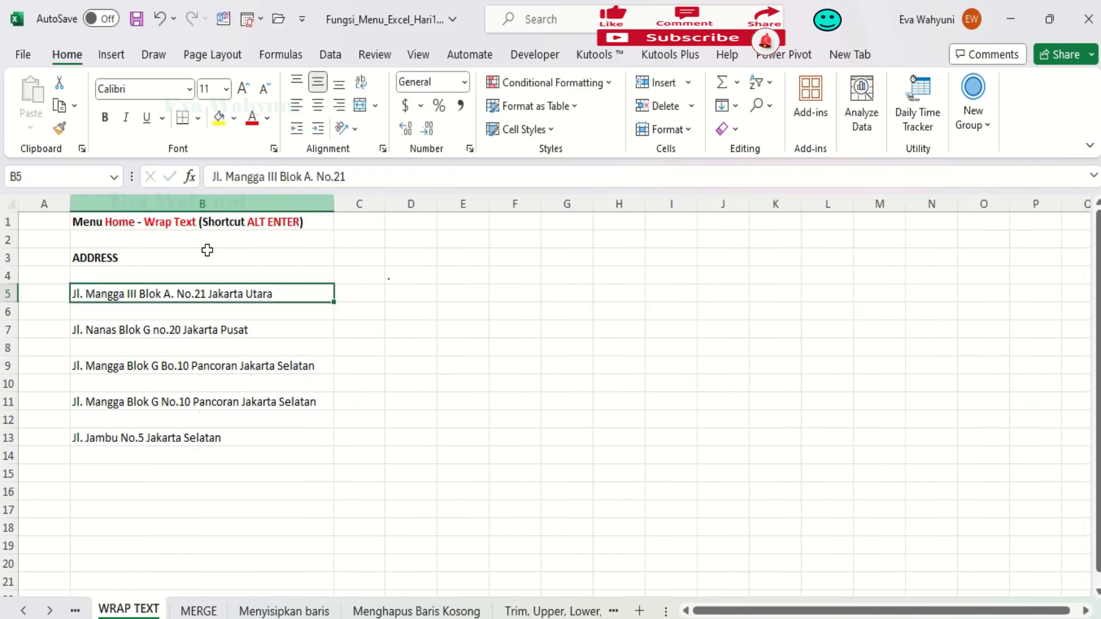
left_click_drag(333, 203, 141, 206)
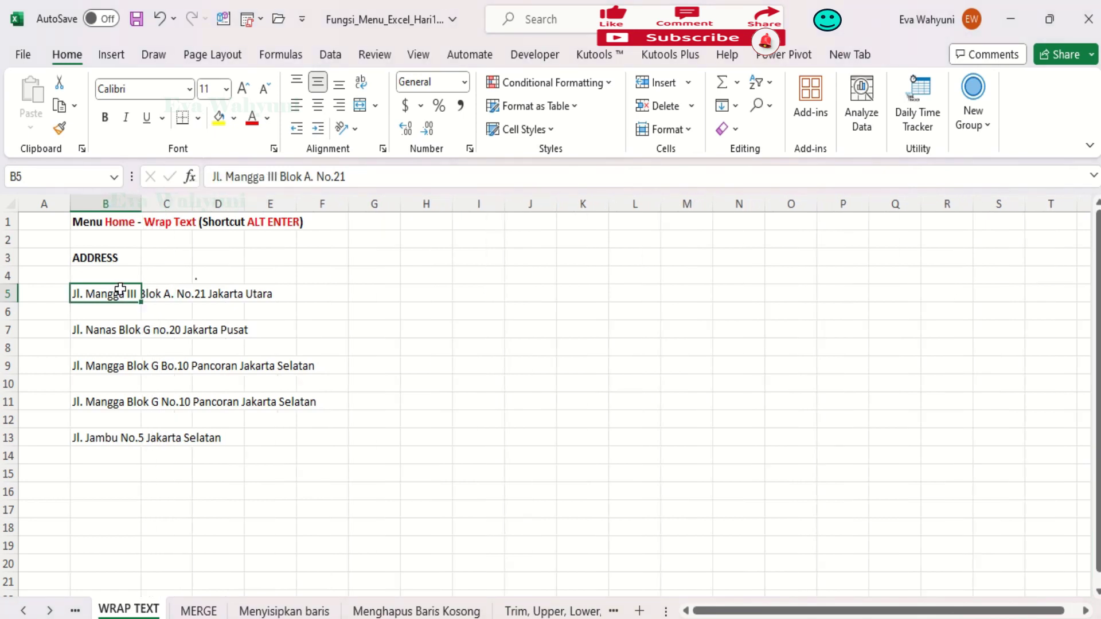
left_click(360, 82)
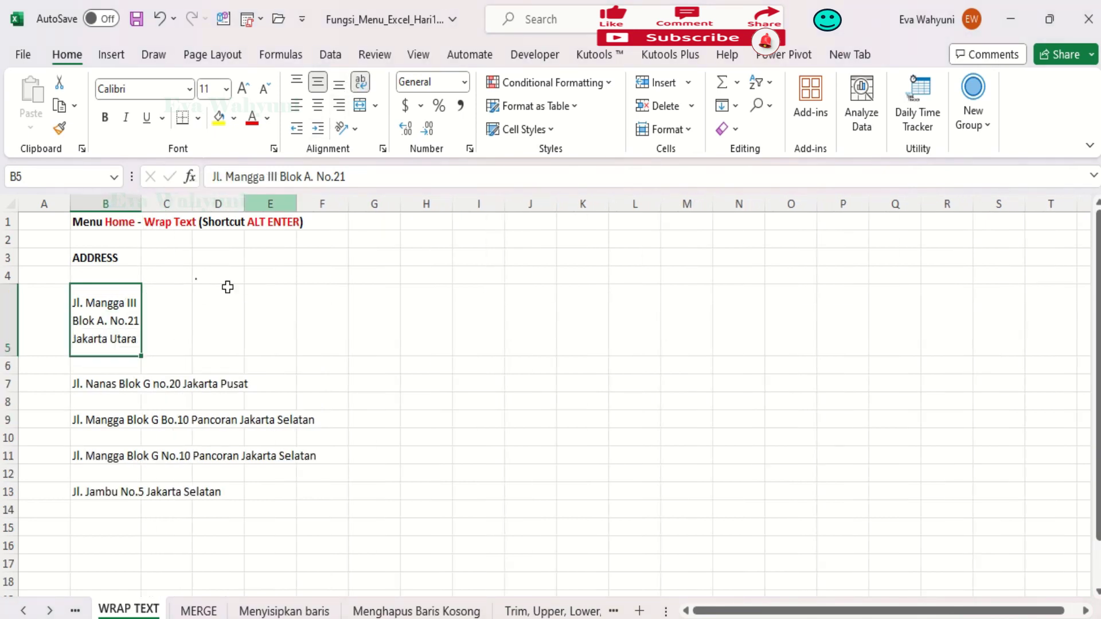
- Add a manual line break at the end of the address in B7 so it wraps inside the cell
left_click(106, 379)
left_click(439, 178)
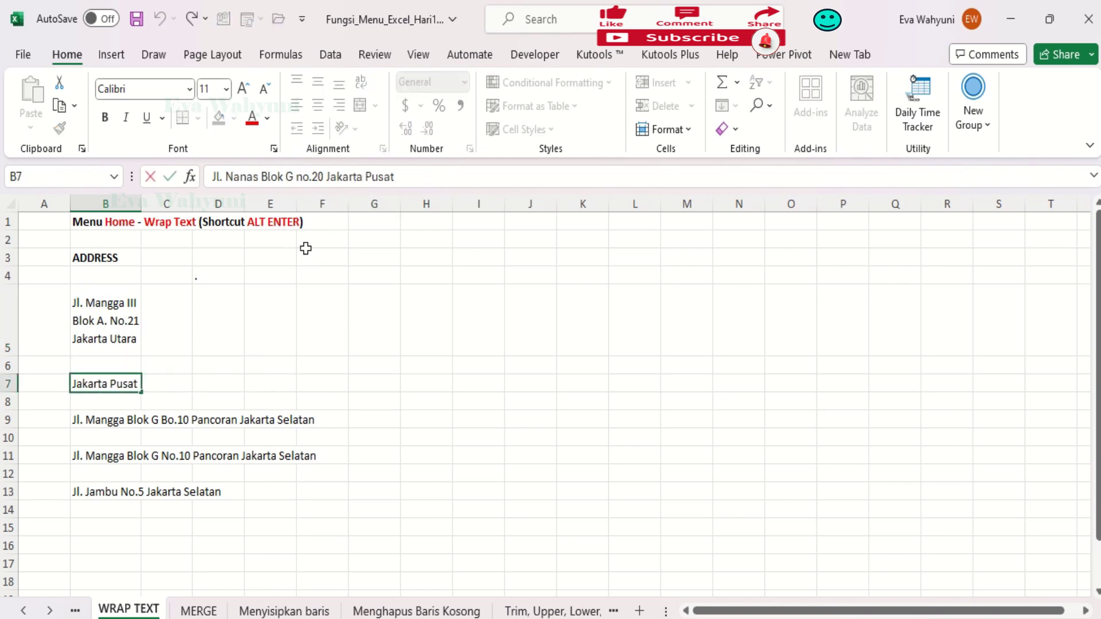
key("Escape")
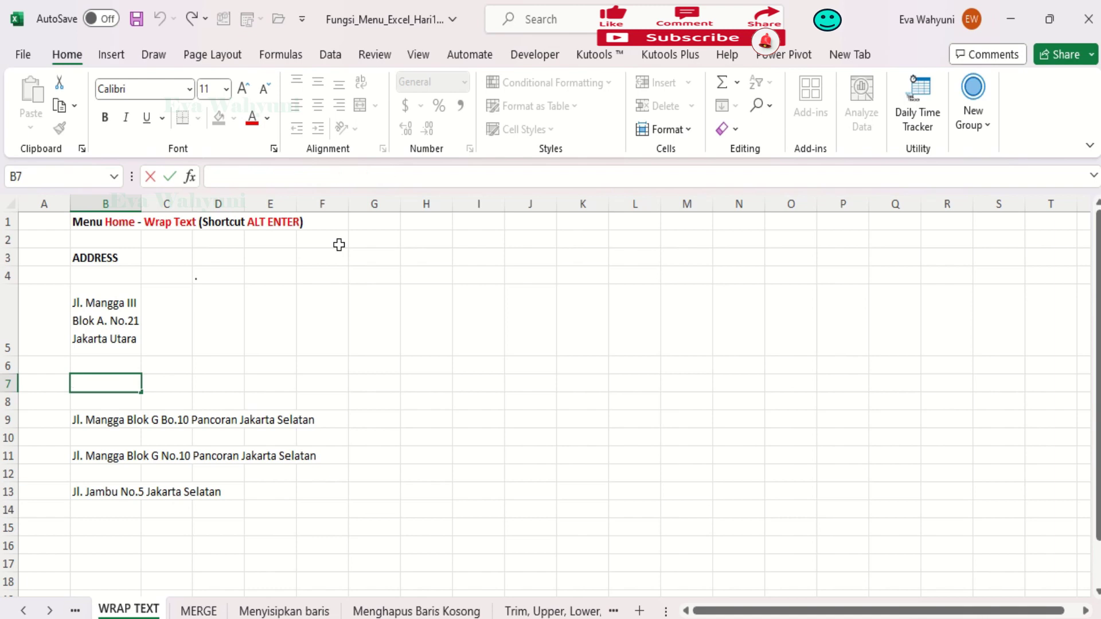
type("Jl. Nanas Blok G no.20 Jakarta Pusat")
key("Return")
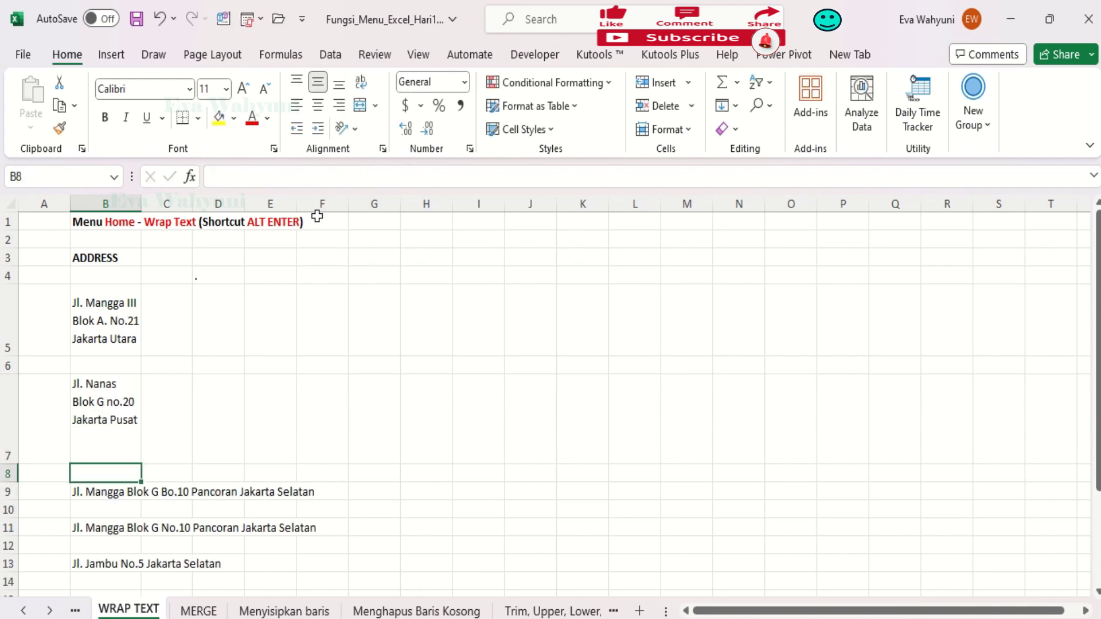
- Reduce the height of row 7 and align the address in B7 to the top of its cell
left_click(274, 223)
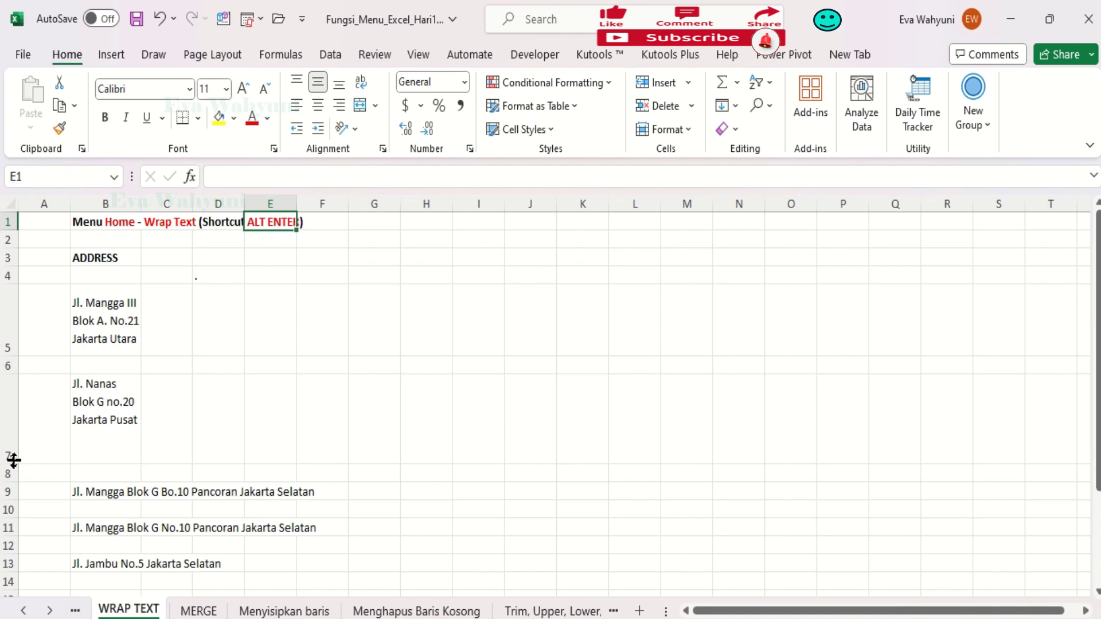
left_click_drag(14, 460, 21, 434)
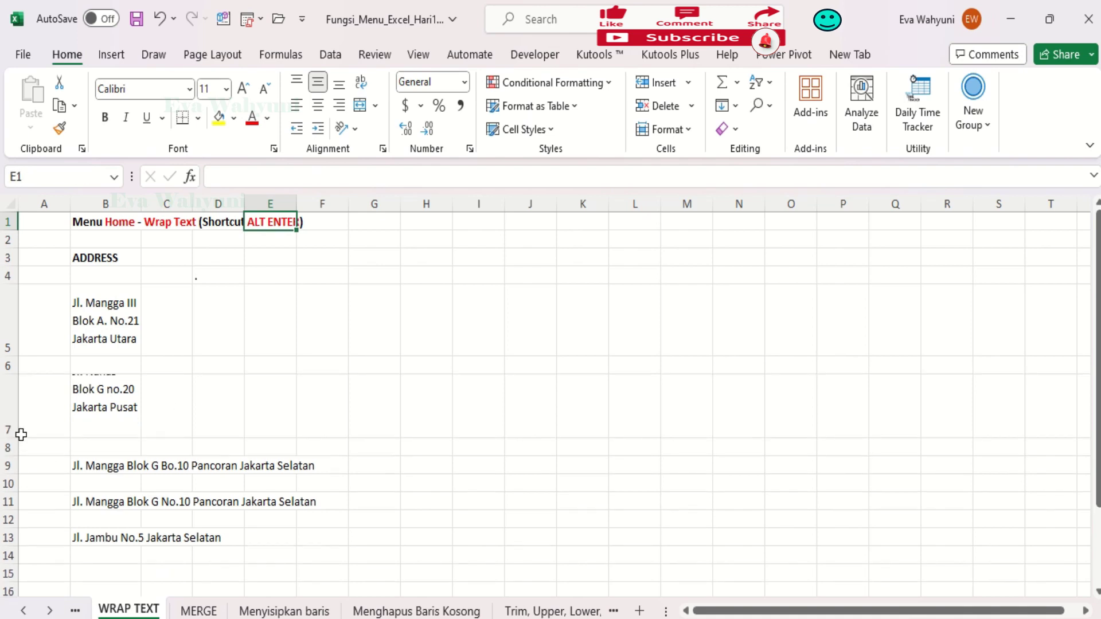
left_click(71, 412)
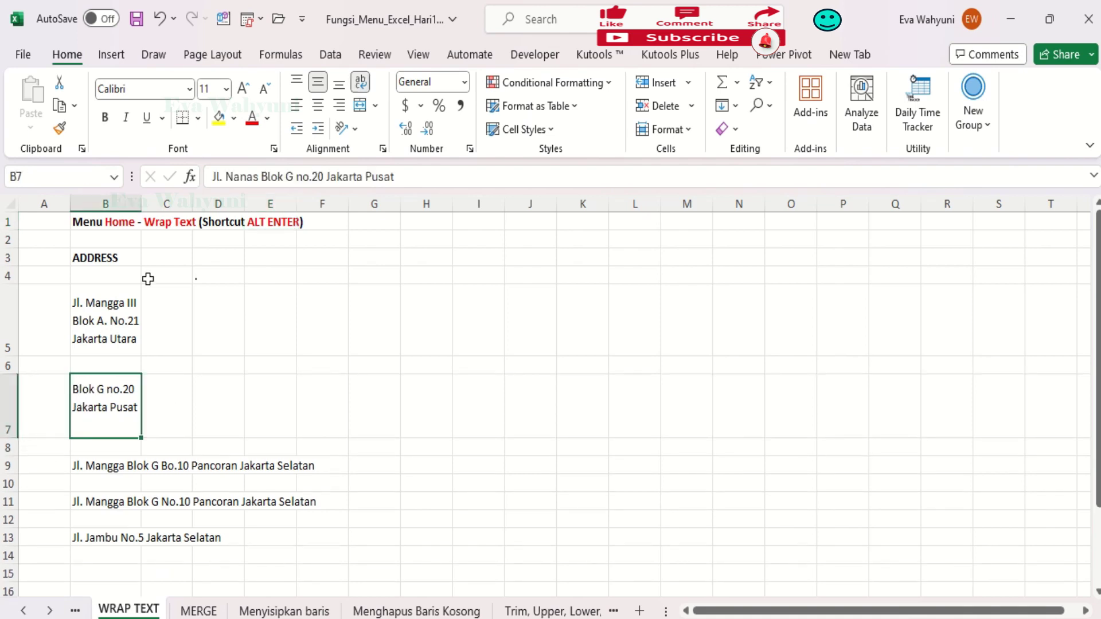
left_click(297, 86)
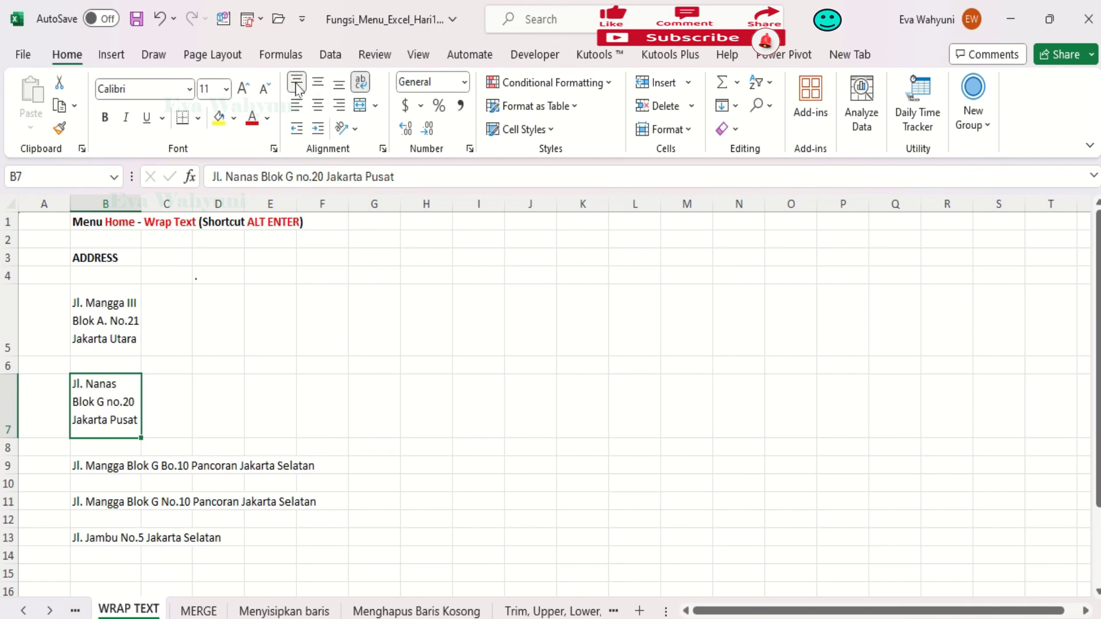
- Top-align every cell on the WRAP TEXT sheet and slightly reduce the height of row 5
left_click(7, 203)
left_click(296, 82)
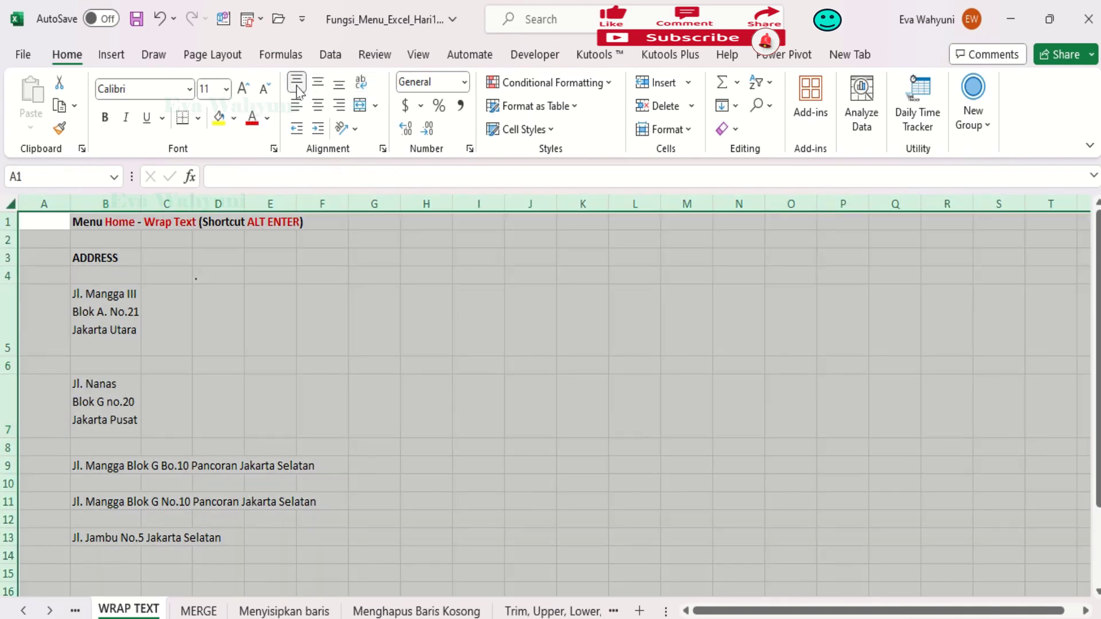
left_click(197, 414)
left_click_drag(12, 355, 12, 346)
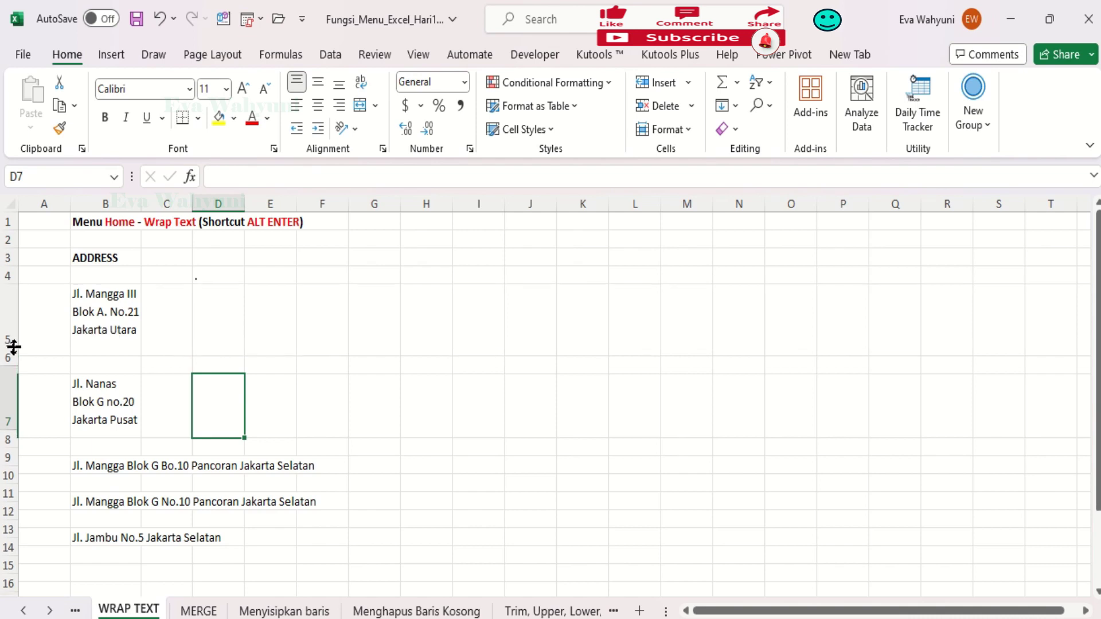
- Add a manual line break at the end of the address in B9 and slightly reduce the height of row 9
left_click(92, 456)
left_click(273, 221)
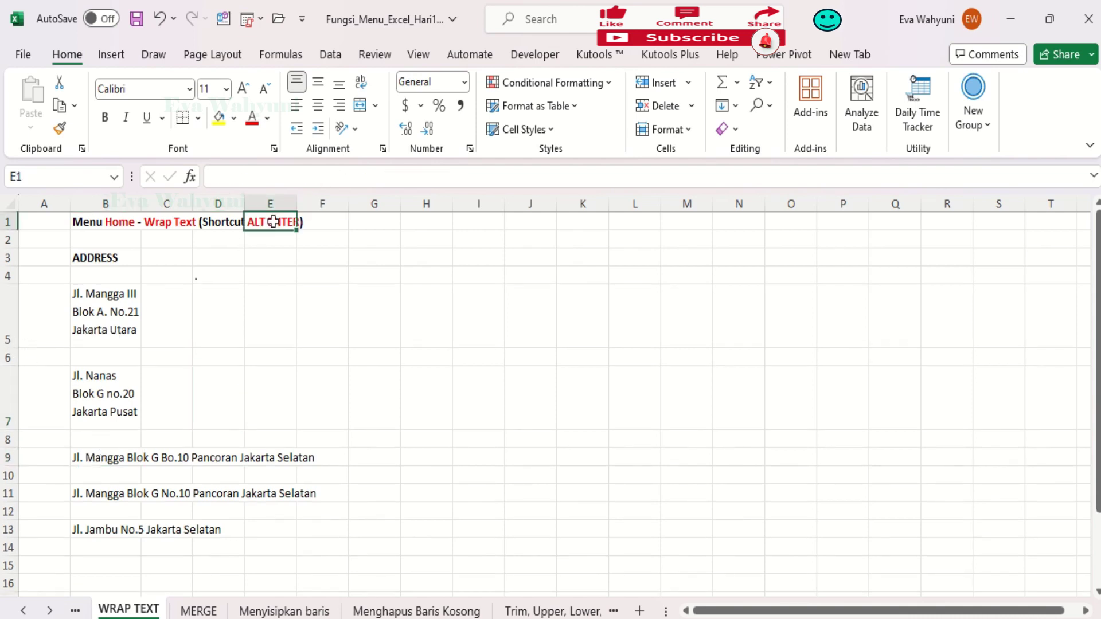
left_click(107, 459)
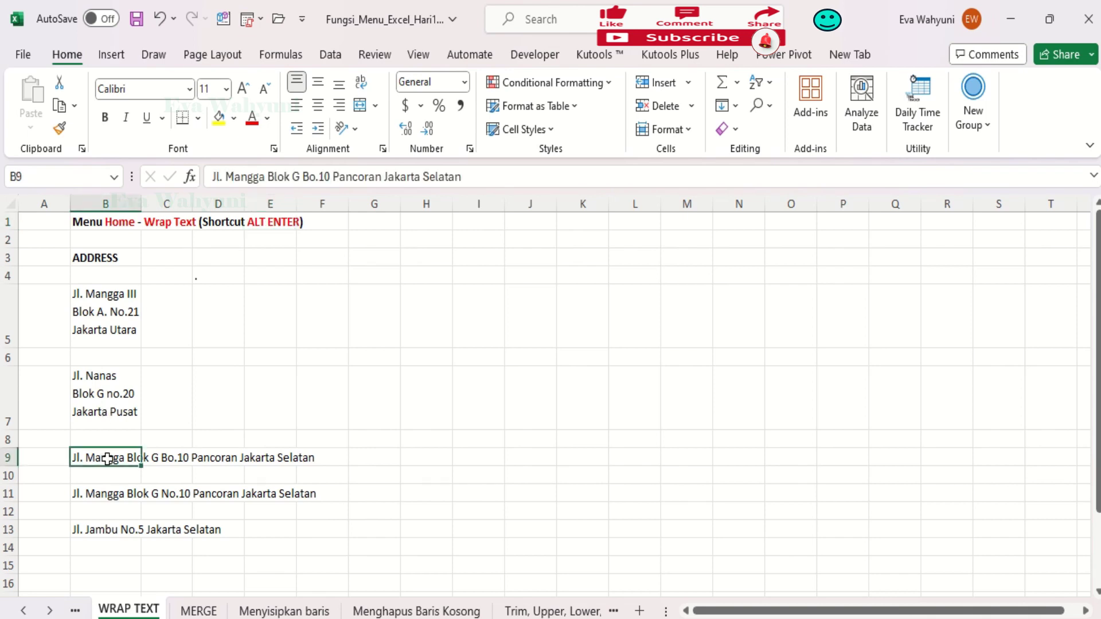
left_click(563, 177)
key("ctrl+a")
key("BackSpace")
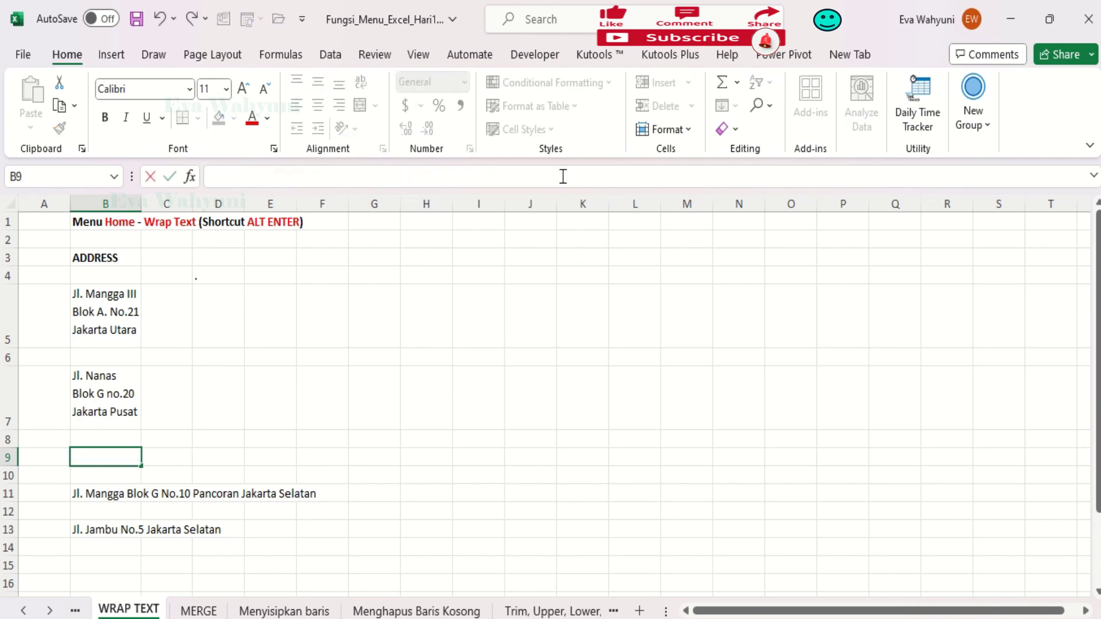
type("Jl. Mangga Blok G Bo.10 Pancoran Jakarta Selatan")
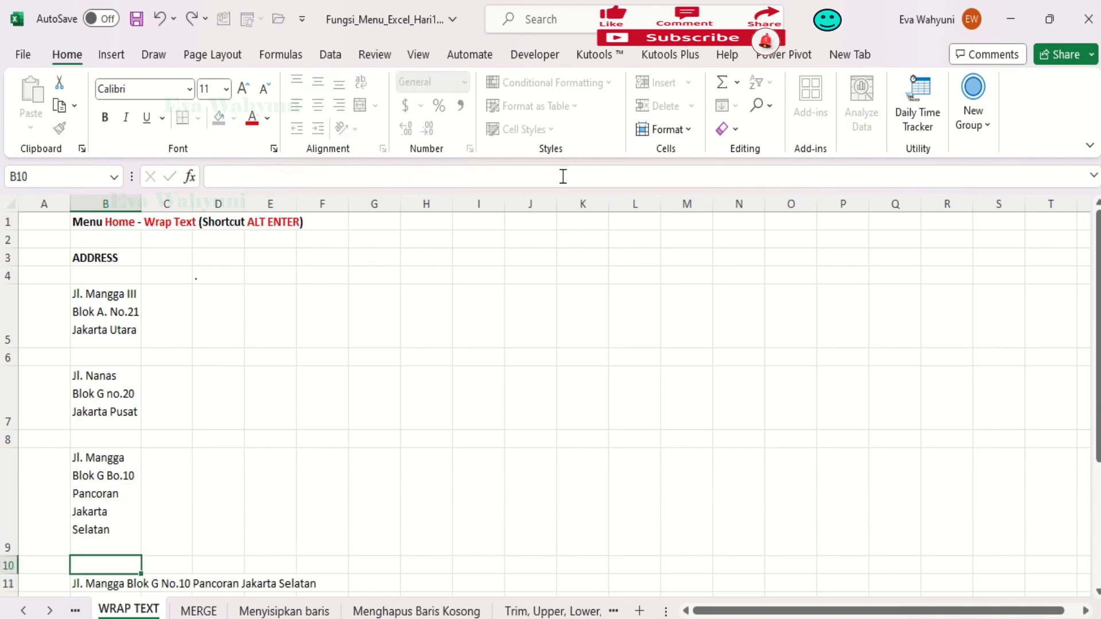
key("Return")
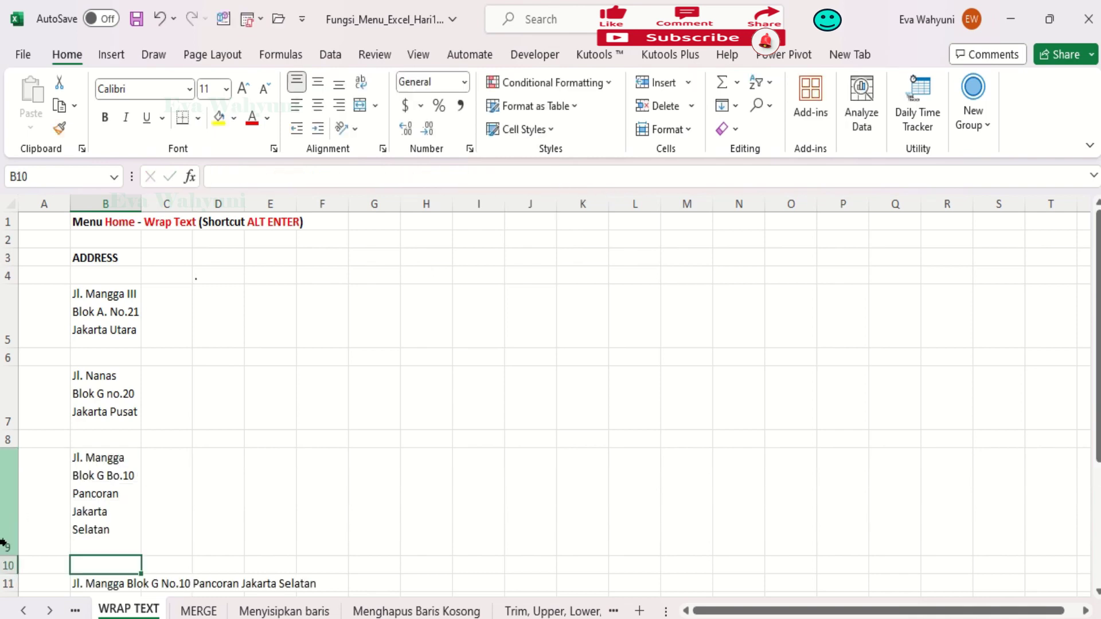
left_click_drag(3, 549, 2, 539)
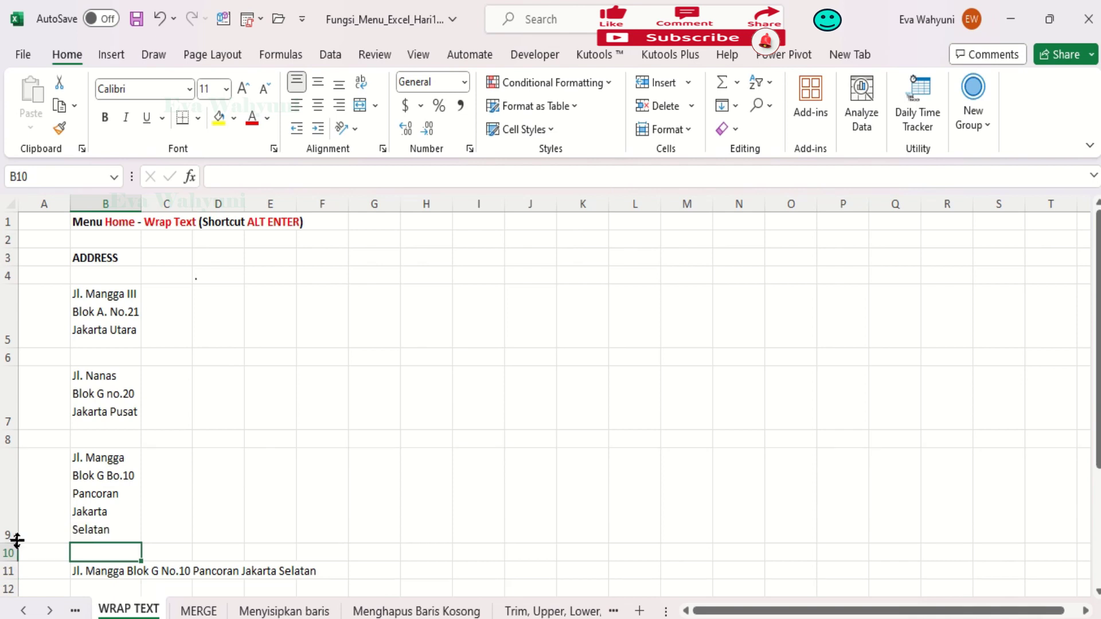
left_click(262, 501)
- Apply Wrap Text to the address in B11 and make column B somewhat wider
left_click(114, 568)
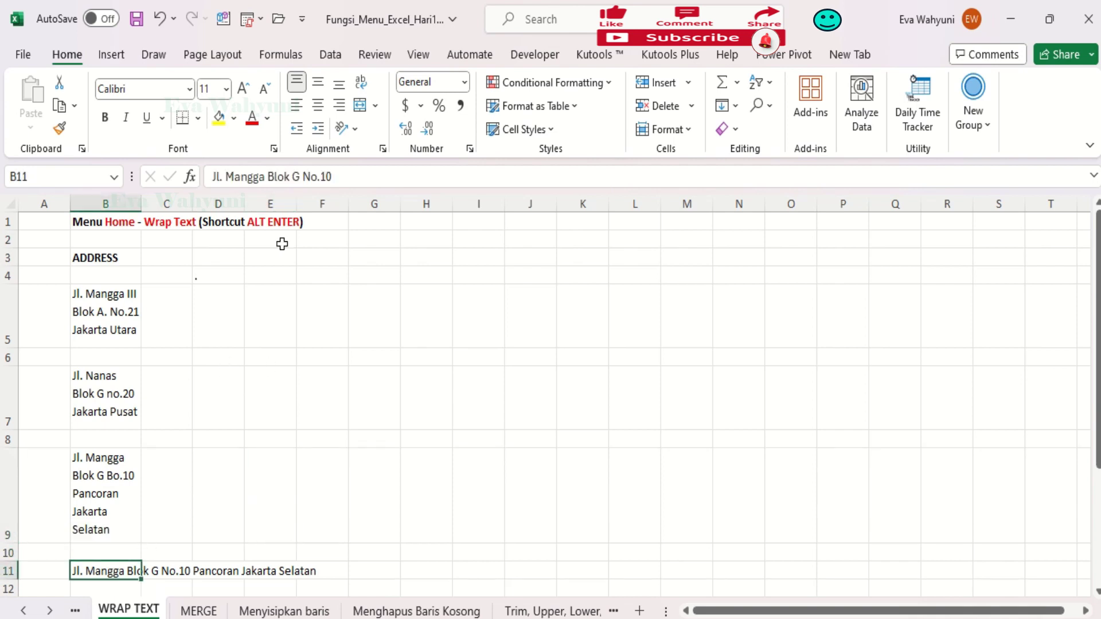
left_click(360, 82)
scroll(226, 398, "down", 1)
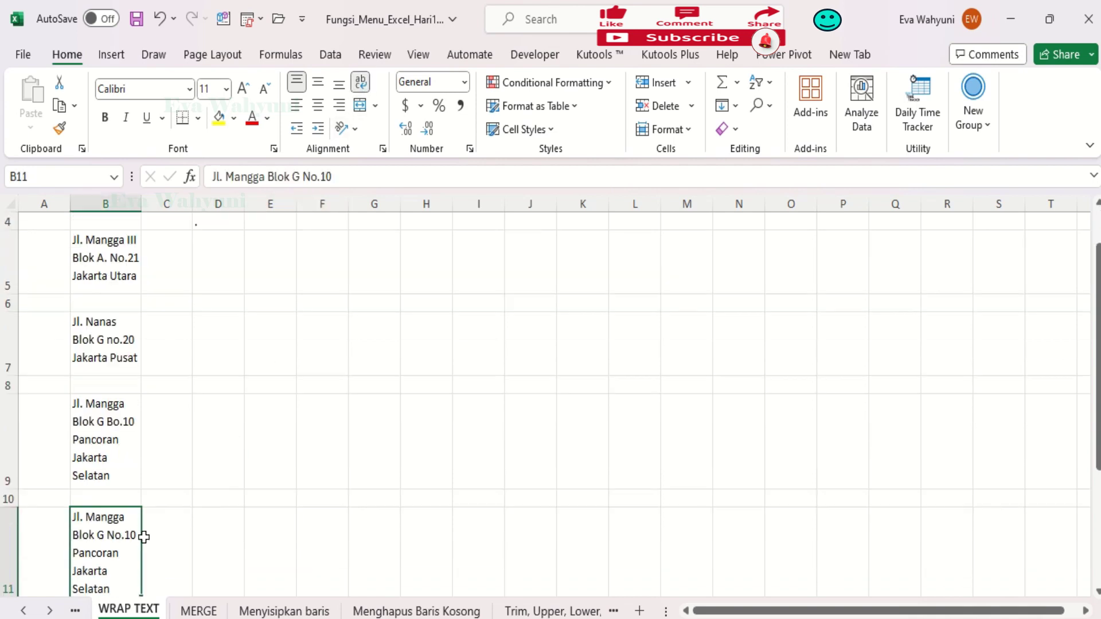
scroll(98, 573, "down", 1)
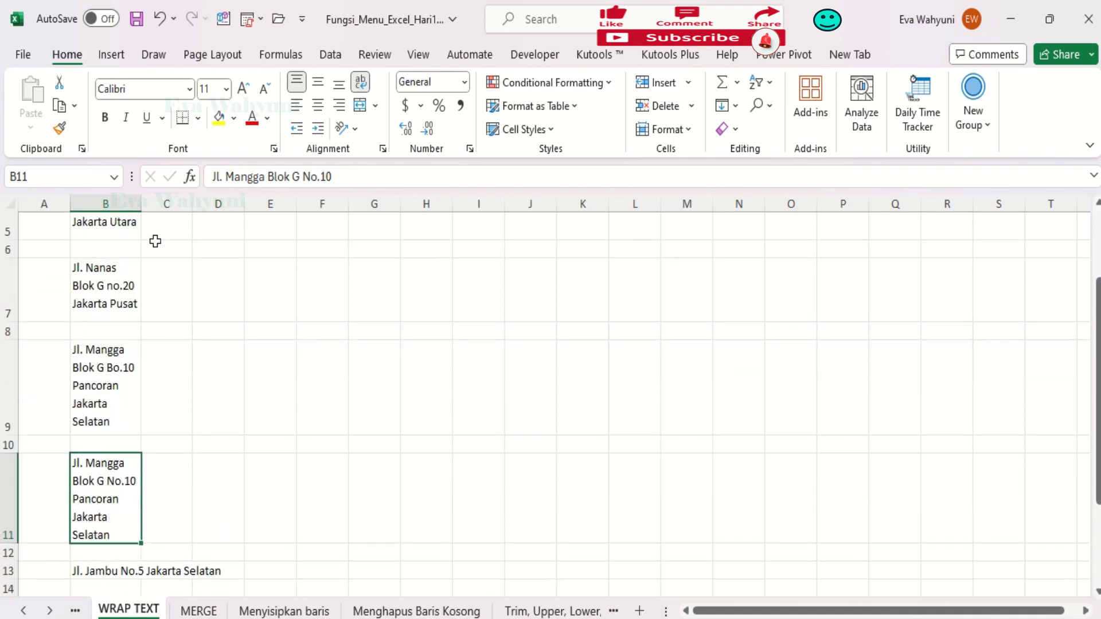
left_click_drag(141, 204, 171, 204)
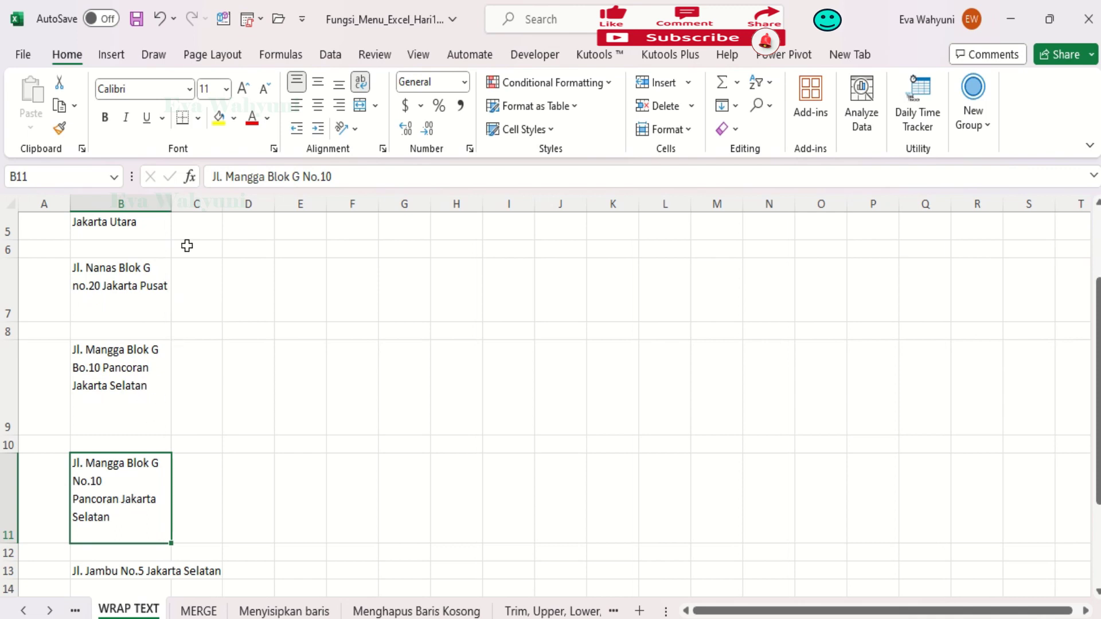
- Insert a manual line break before the city name in the B11 address so the city starts on its own line
left_click(170, 202)
left_click(340, 177)
key("Down")
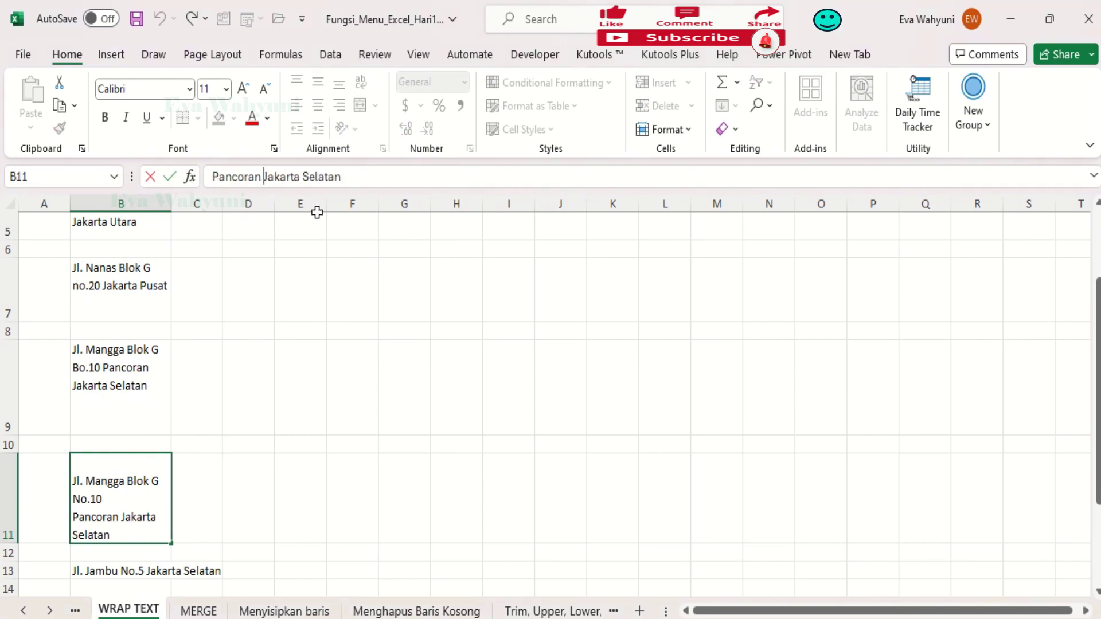
key("Return")
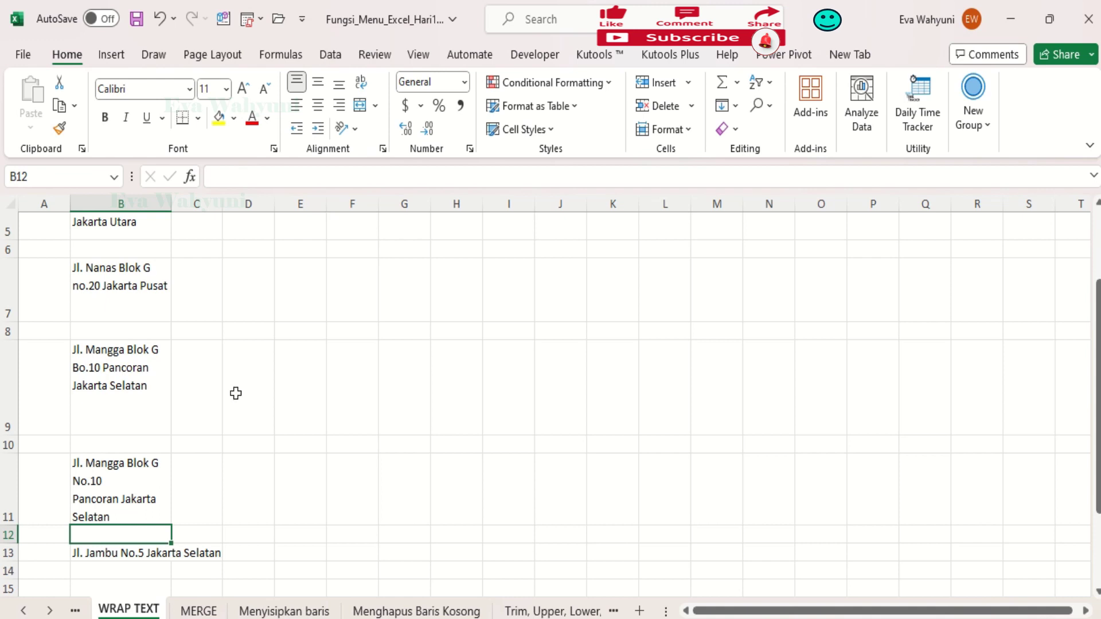
left_click(110, 468)
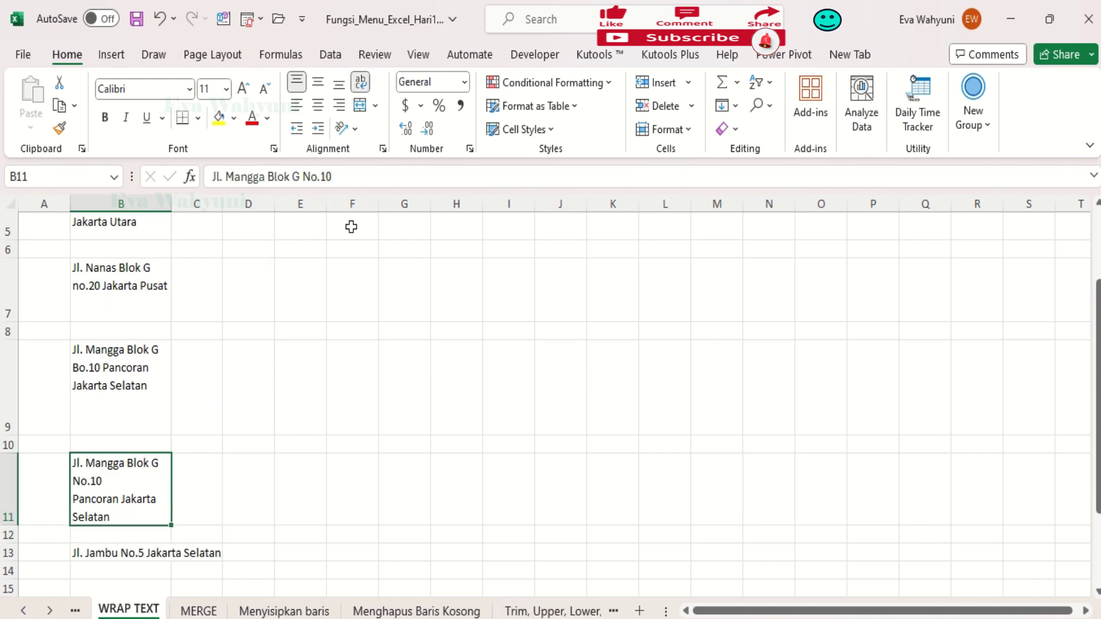
left_click(395, 178)
key("Down")
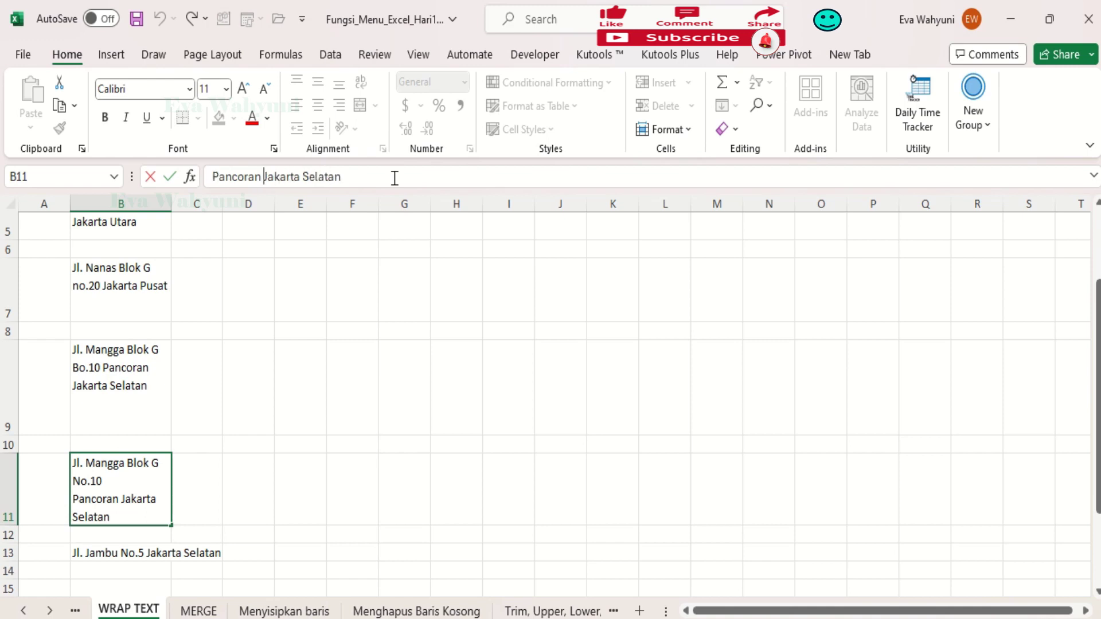
key("alt+Return")
key("Return")
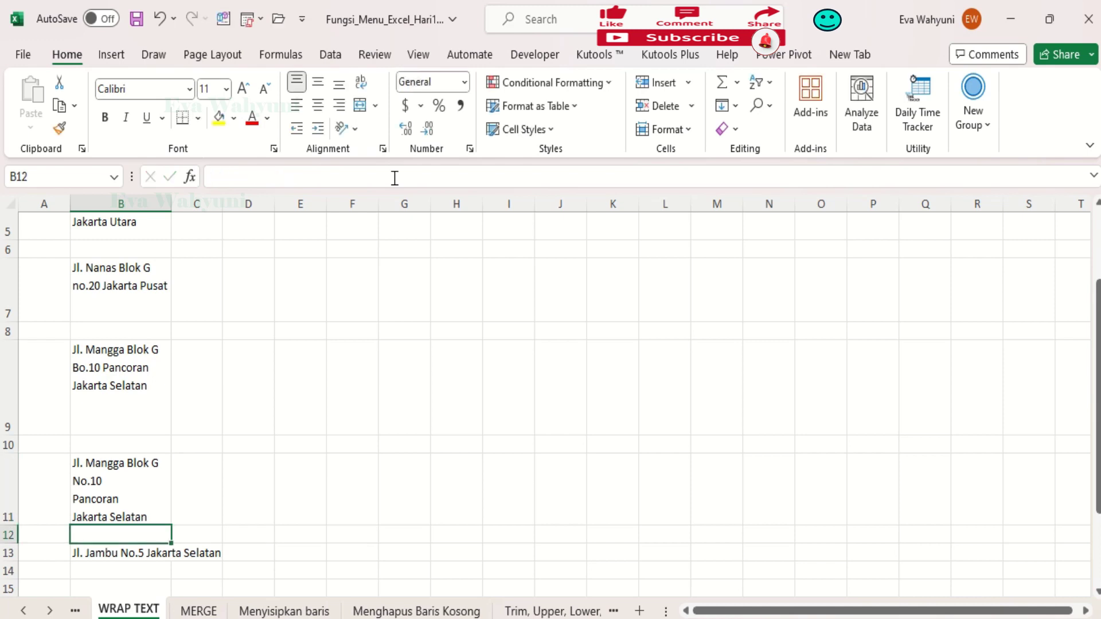
left_click(146, 495)
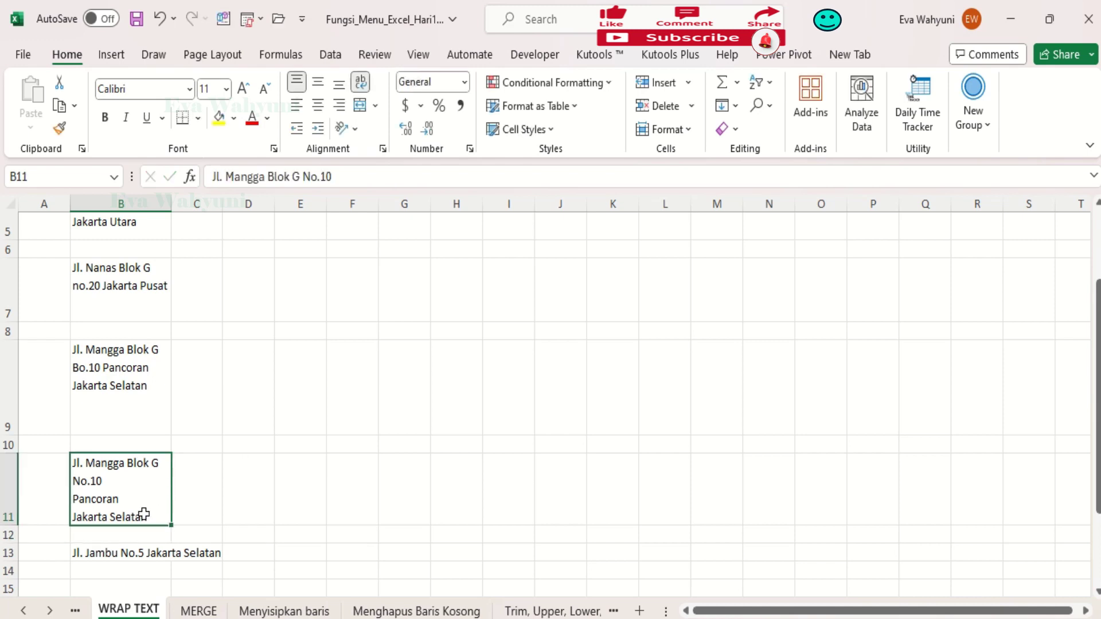
scroll(172, 459, "up", 2)
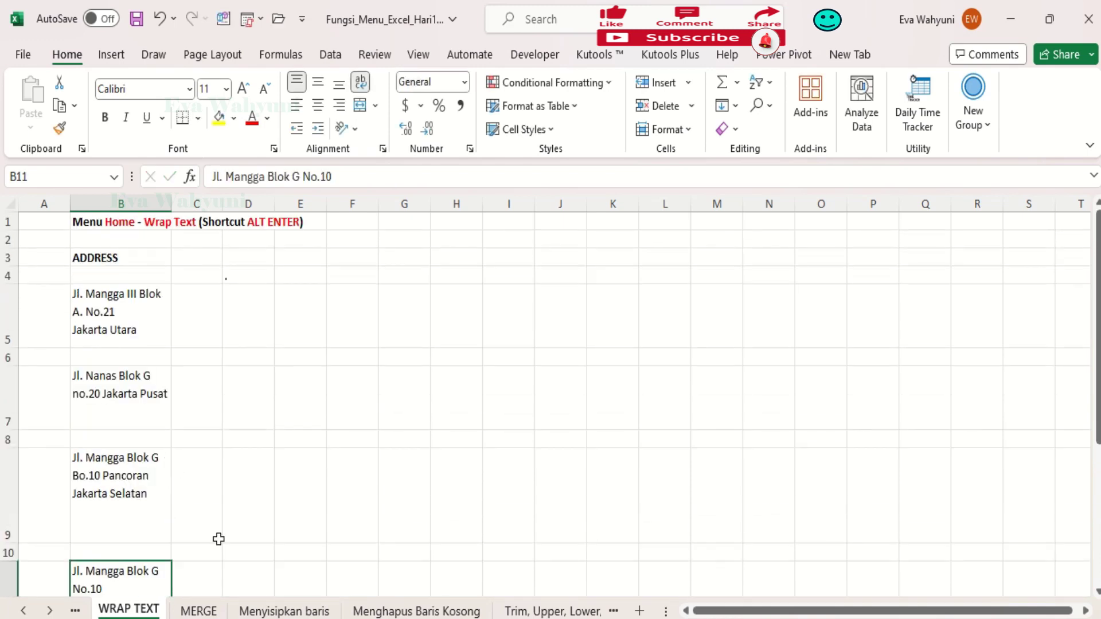
- On the MERGE sheet, apply All Borders to the range B2:E5
left_click(199, 610)
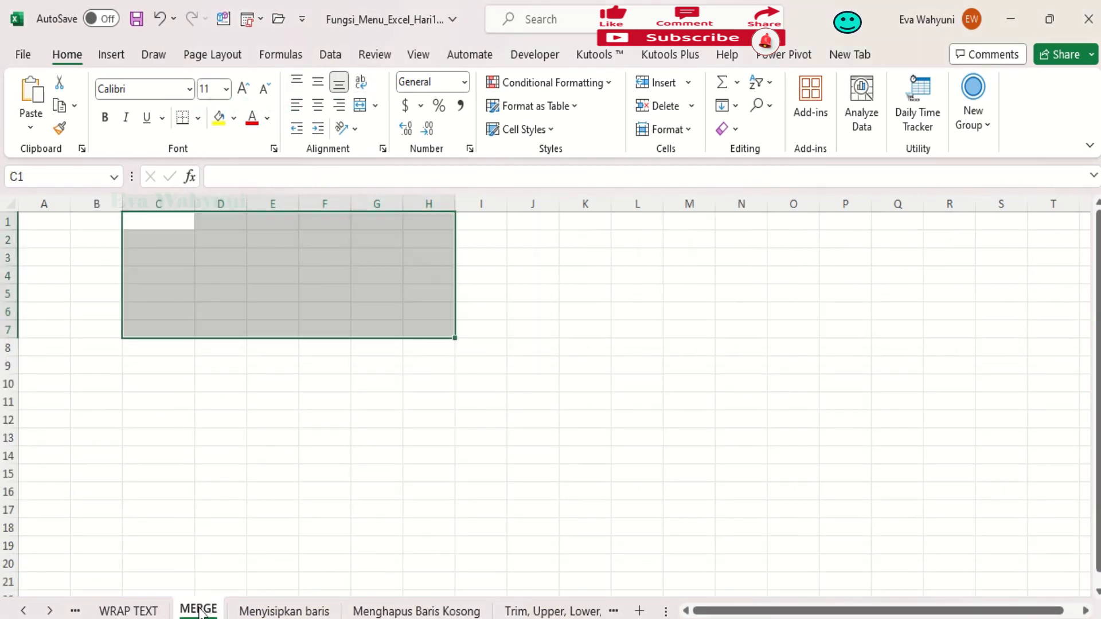
left_click(164, 508)
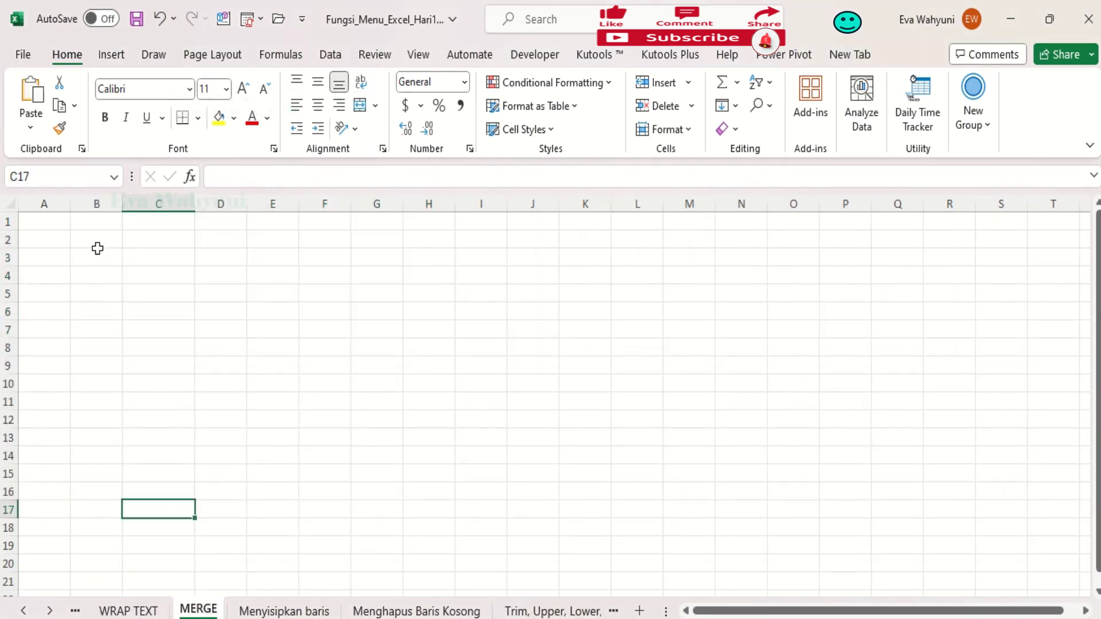
left_click_drag(98, 240, 270, 293)
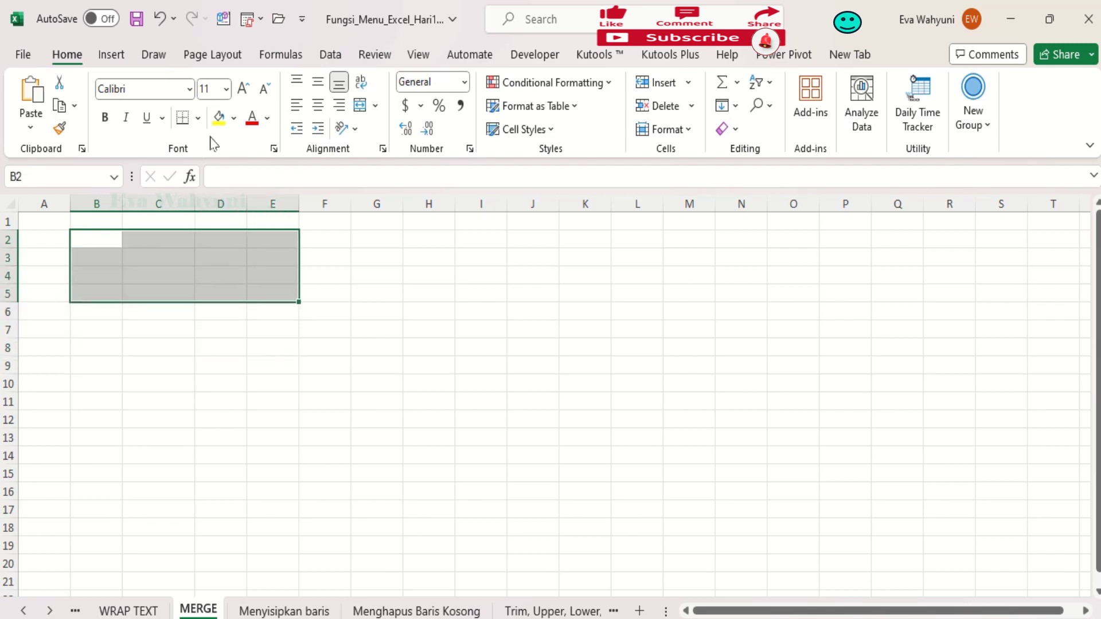
left_click(199, 119)
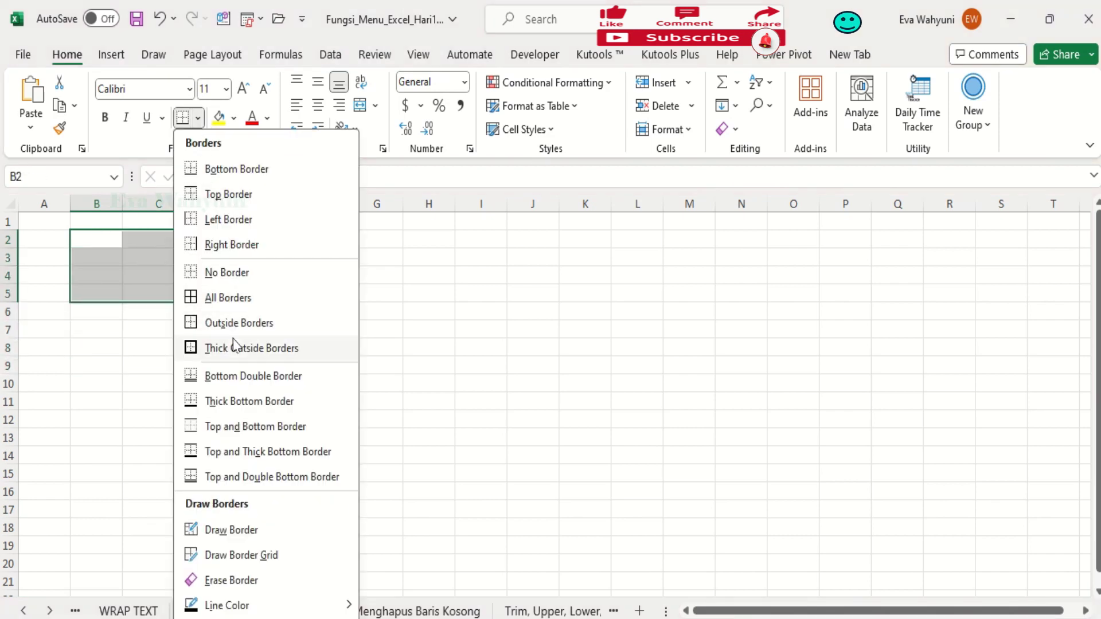
left_click(228, 298)
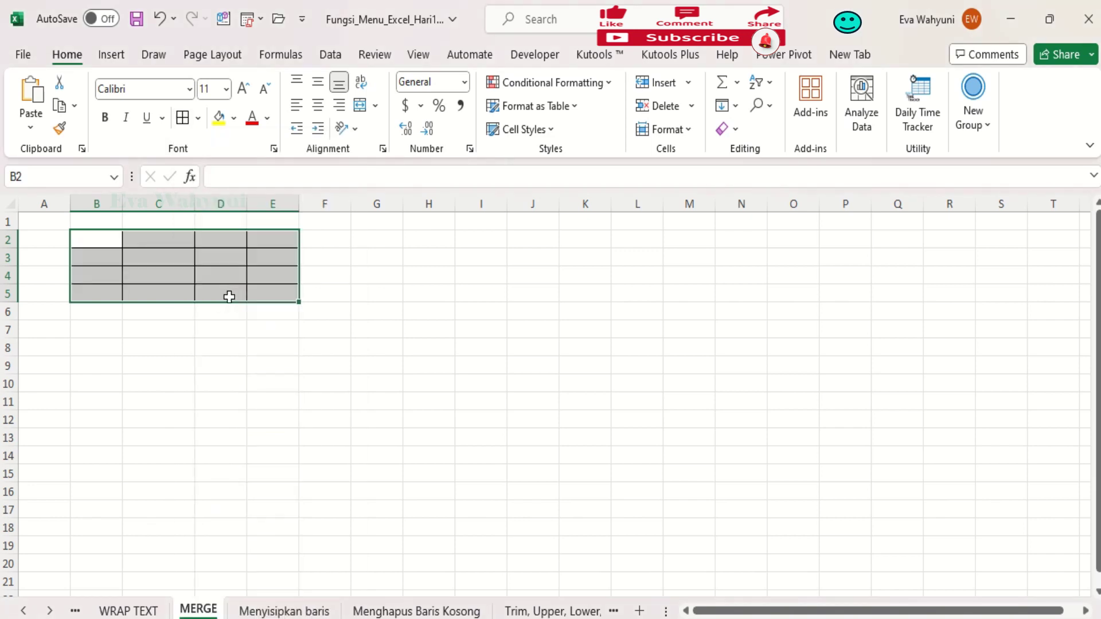
- Merge and center the bordered range B2:E5 into one cell
left_click(110, 367)
left_click_drag(97, 235, 274, 291)
left_click(375, 106)
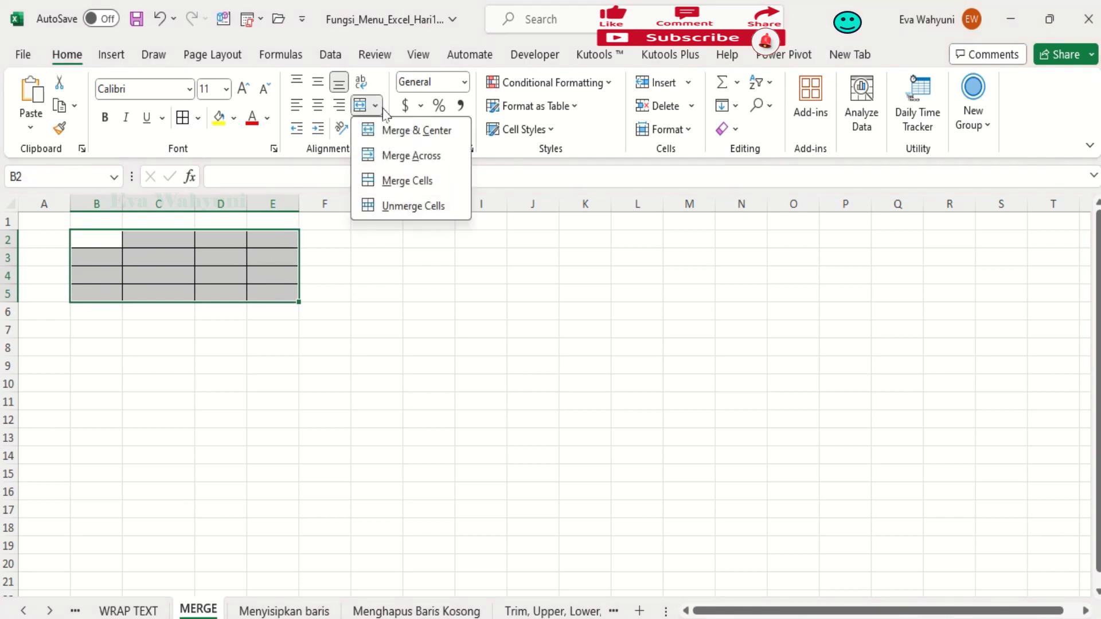
left_click(406, 132)
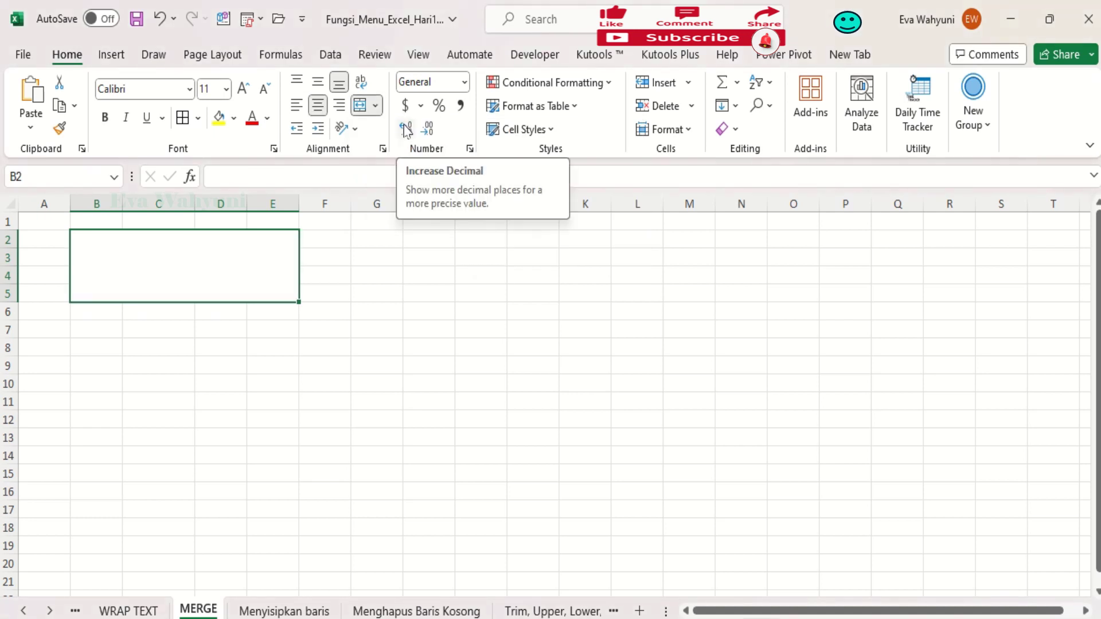
- Apply All Borders to the range B7:E9 and merge its cells row by row with Merge Across
left_click_drag(83, 331, 276, 364)
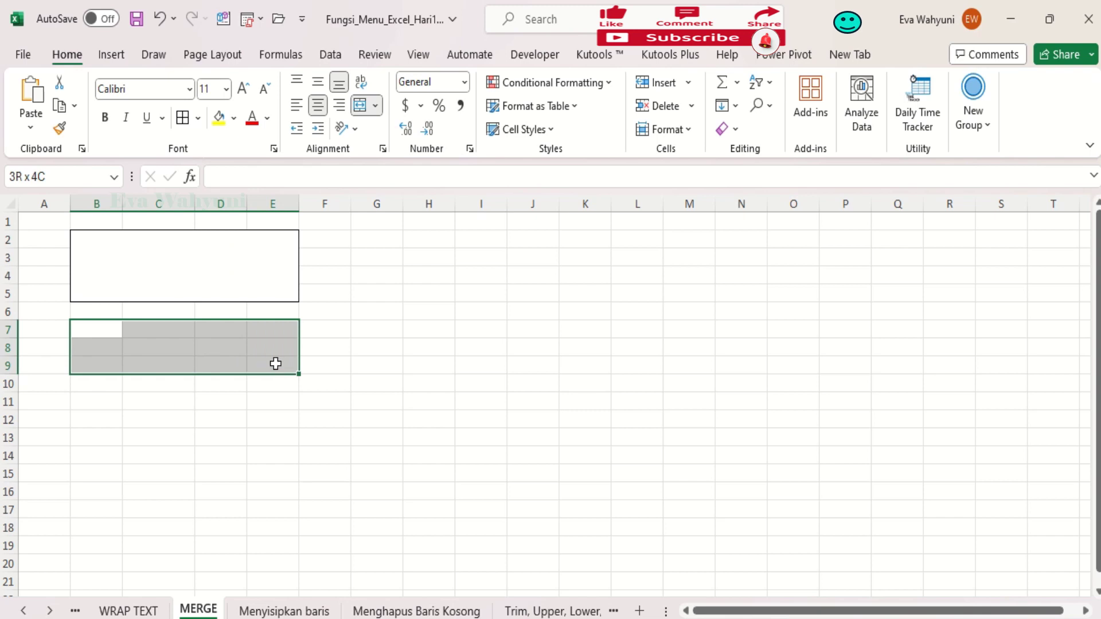
left_click(181, 120)
left_click(375, 105)
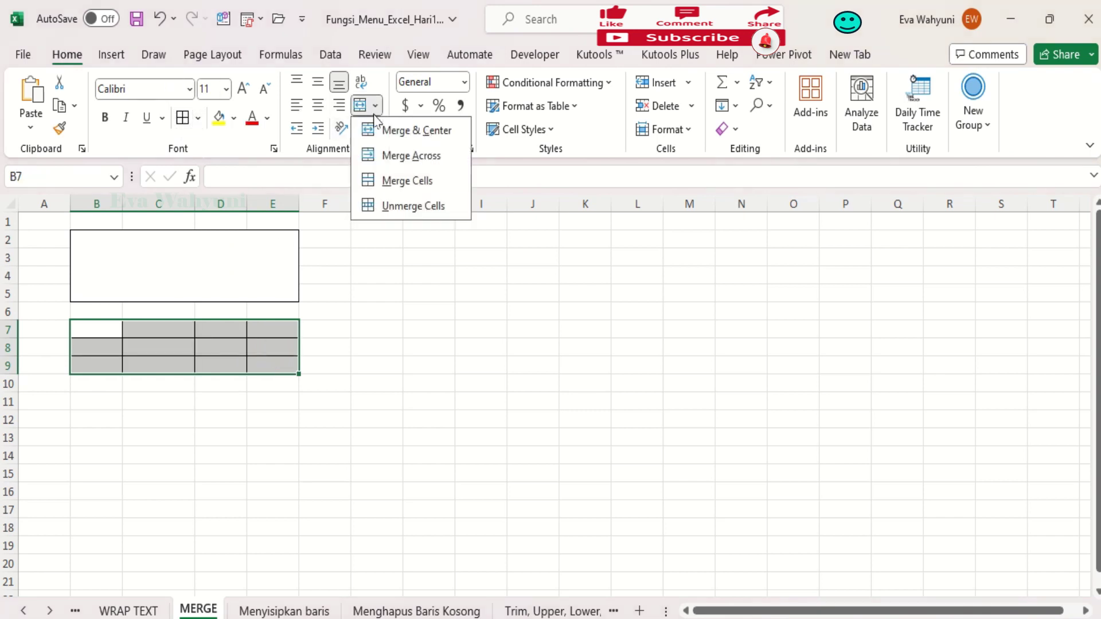
left_click(417, 160)
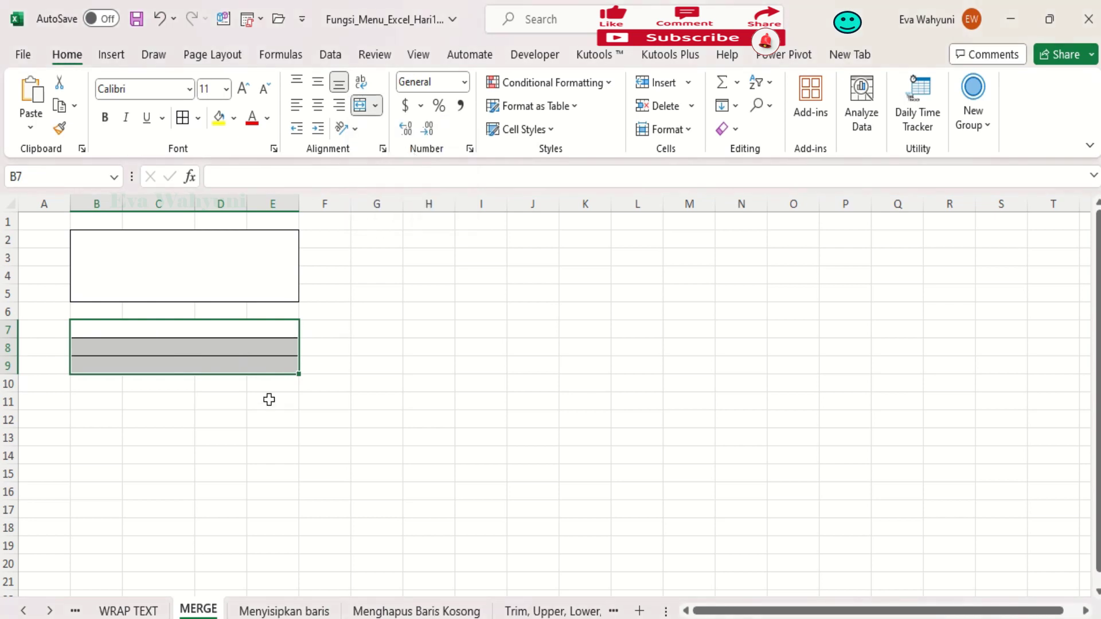
- Apply All Borders to the range B11:E13 and combine it into one cell with Merge Cells
left_click(245, 425)
left_click_drag(106, 400, 253, 434)
left_click(181, 118)
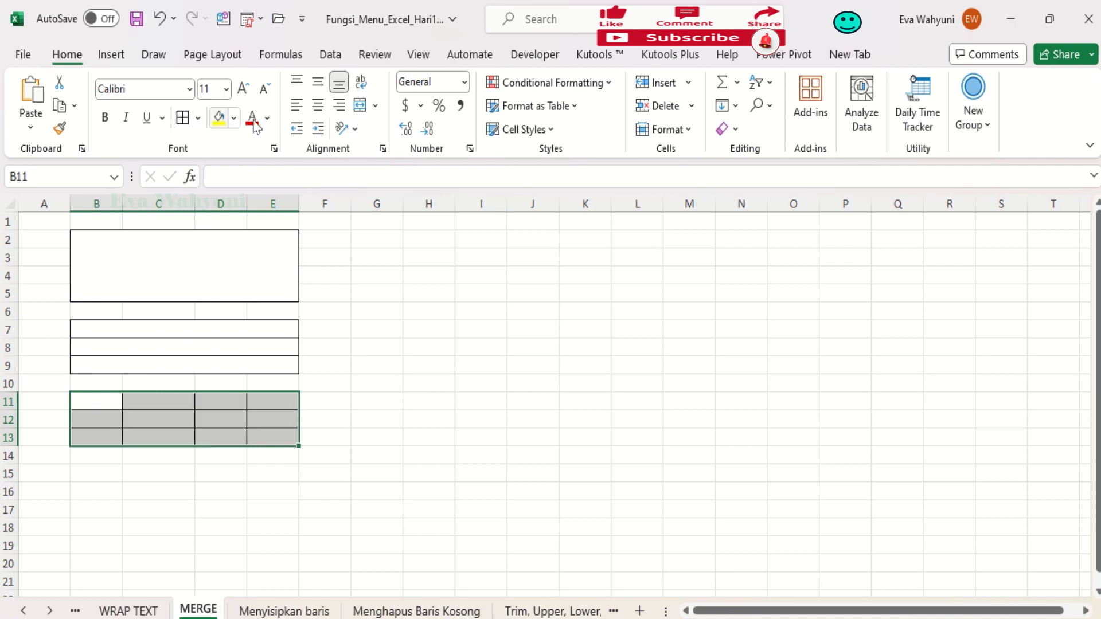
left_click(374, 106)
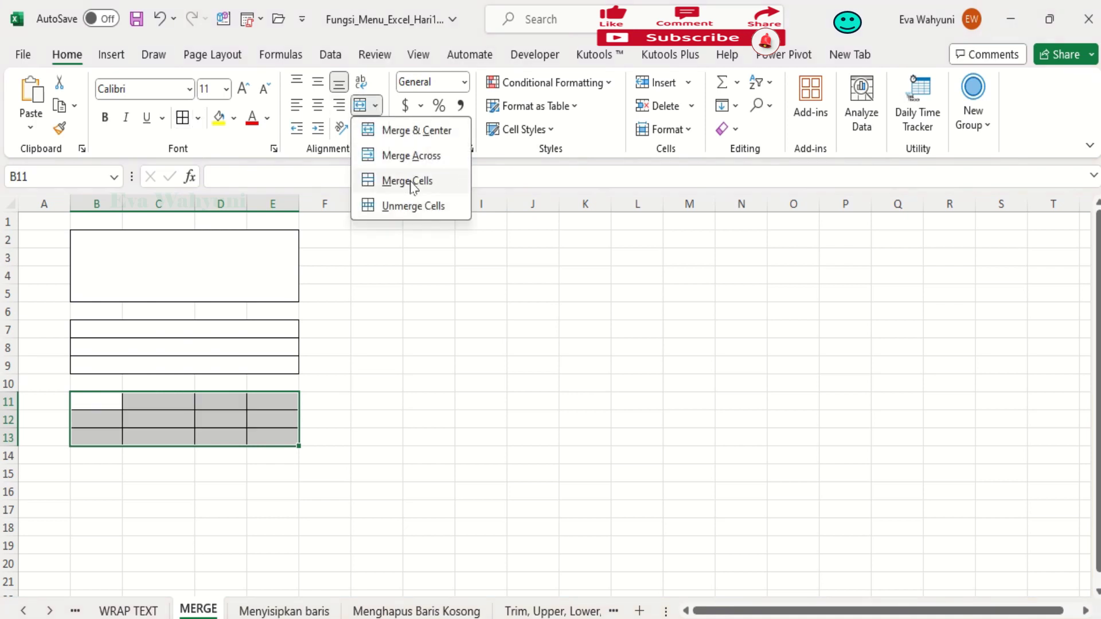
left_click(408, 181)
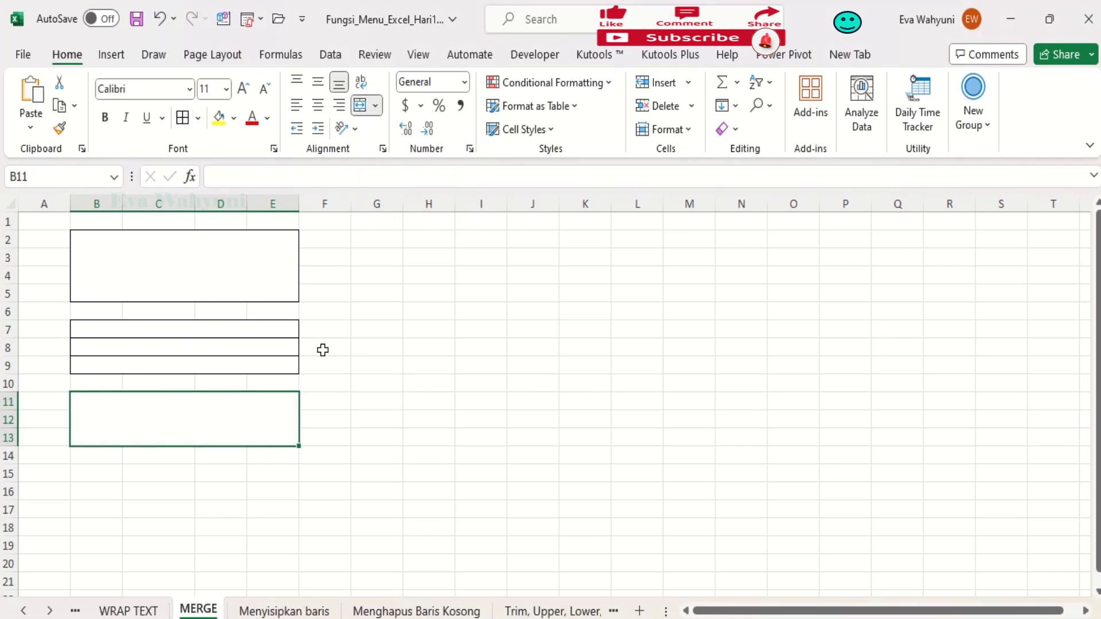
- Apply All Borders to the range B15:E17, leaving its cells unmerged
left_click(147, 484)
left_click_drag(83, 471, 269, 510)
left_click(190, 118)
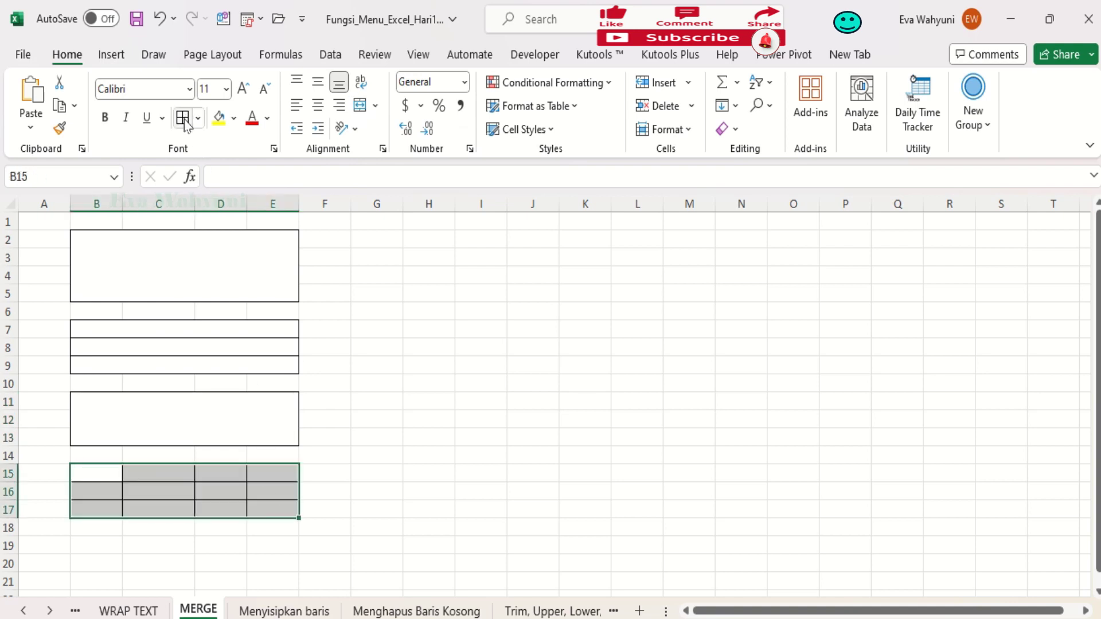
left_click(375, 106)
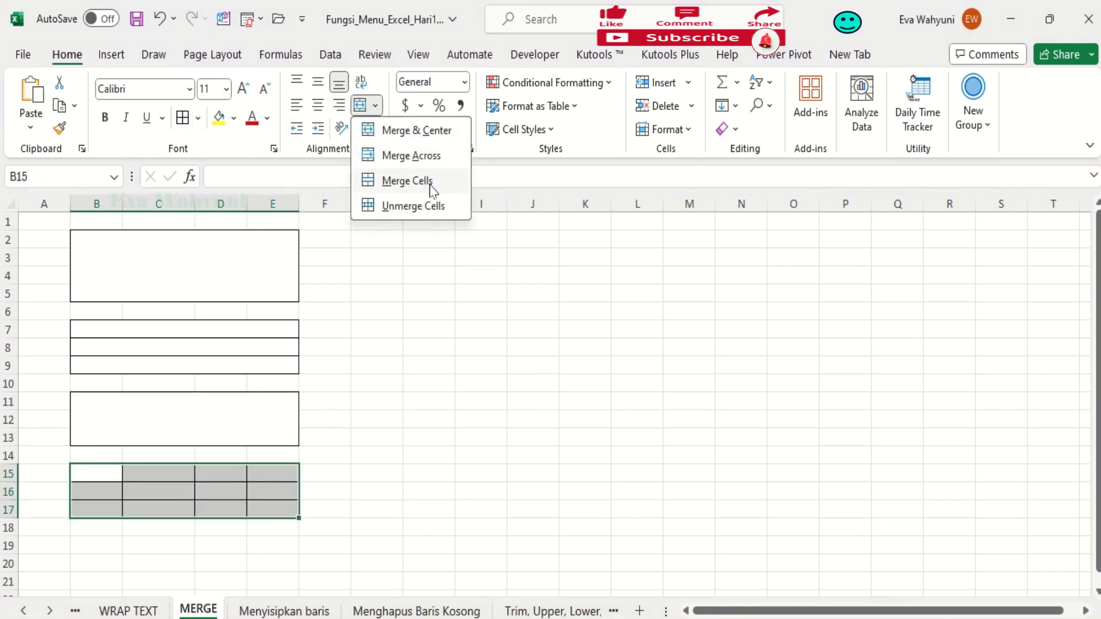
key("Escape")
- Unmerge the merged block B2:E5 back into individual cells
left_click(125, 243)
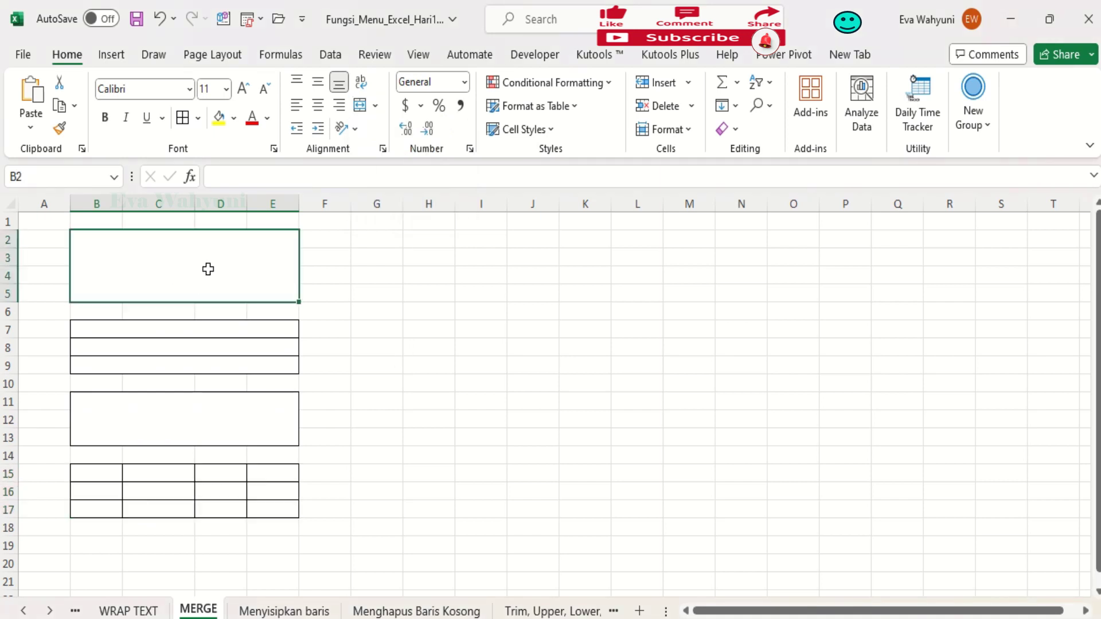
left_click(375, 107)
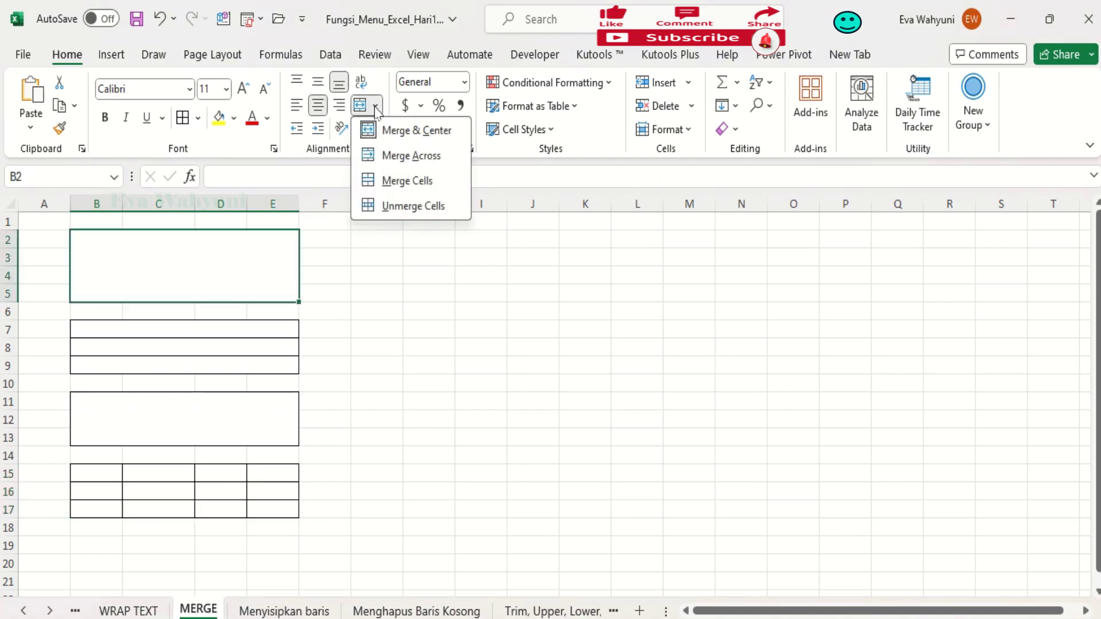
left_click(409, 208)
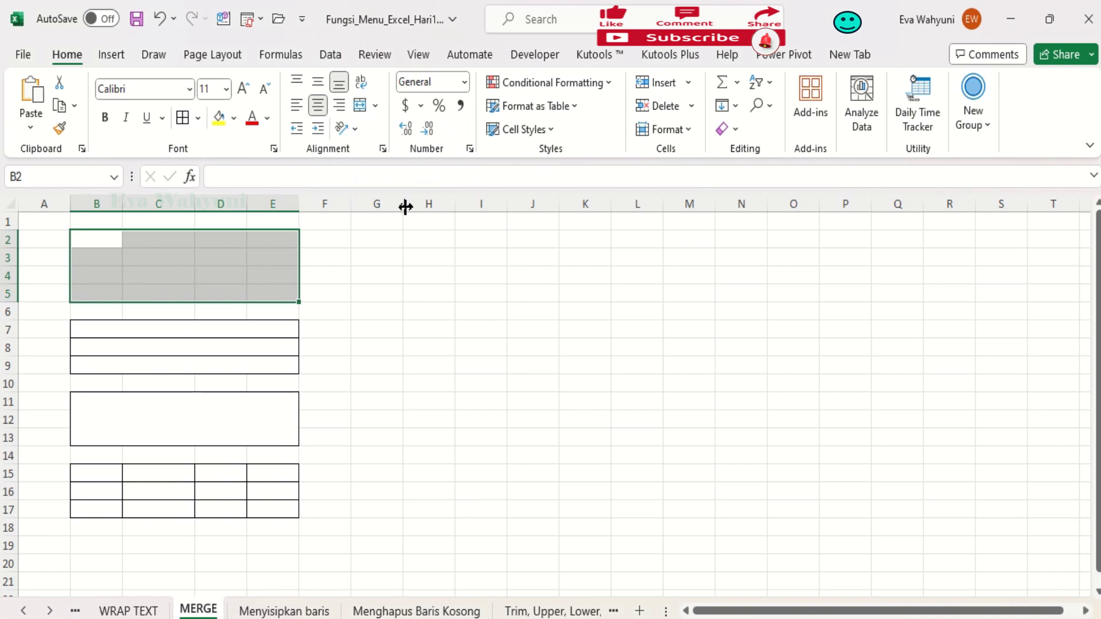
left_click(395, 308)
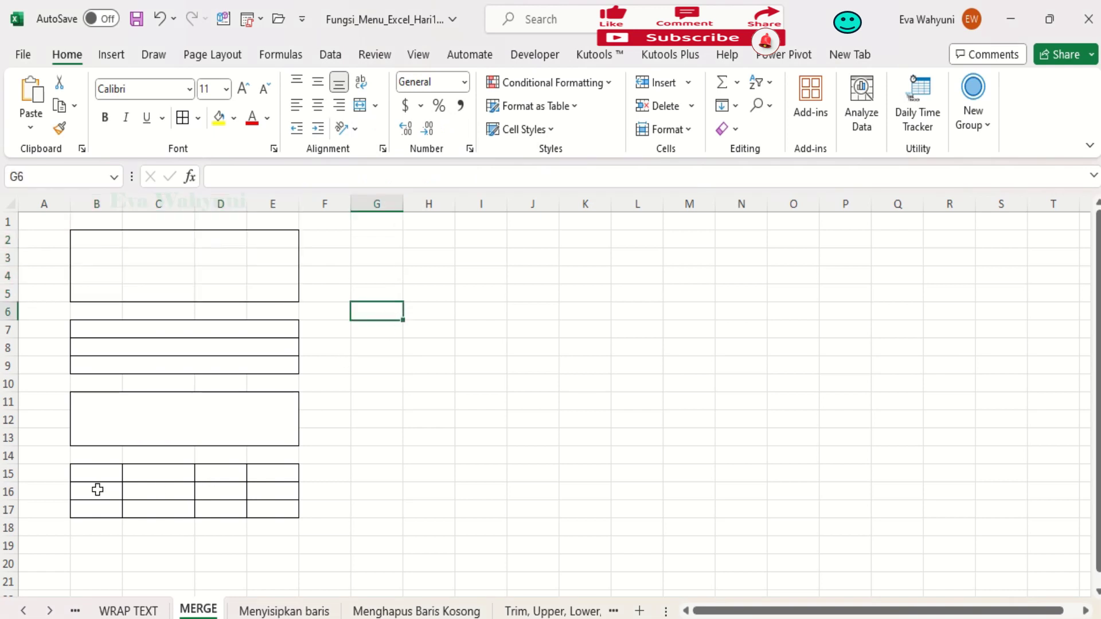
- Merge and center only the cells B15:C16 within the bordered table in rows 15 to 17
left_click_drag(94, 478, 179, 486)
left_click(375, 106)
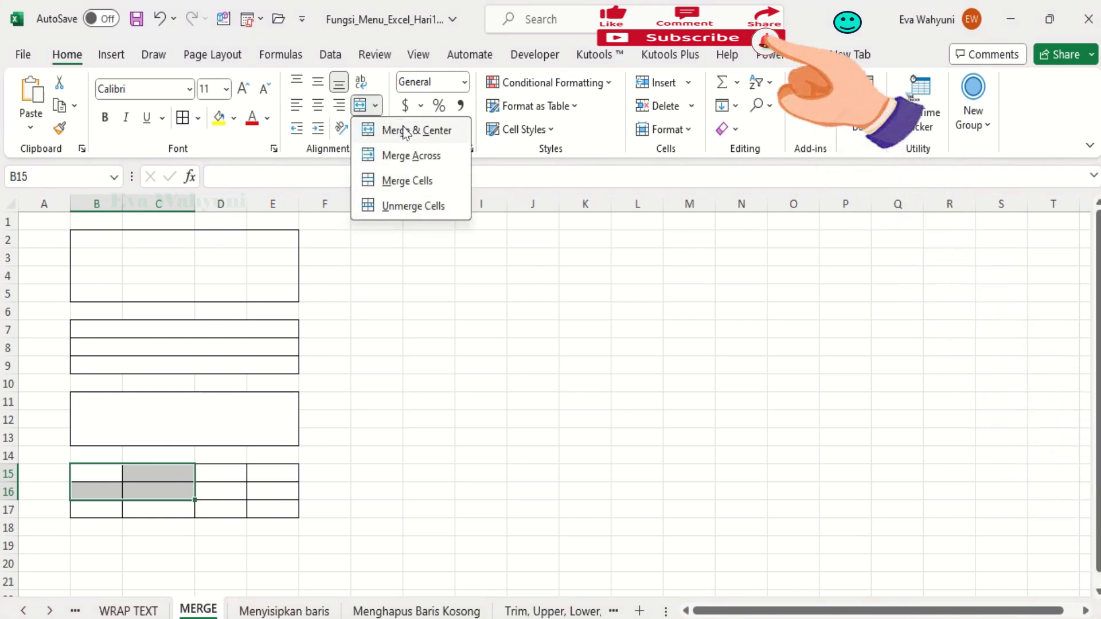
left_click(411, 134)
left_click(379, 454)
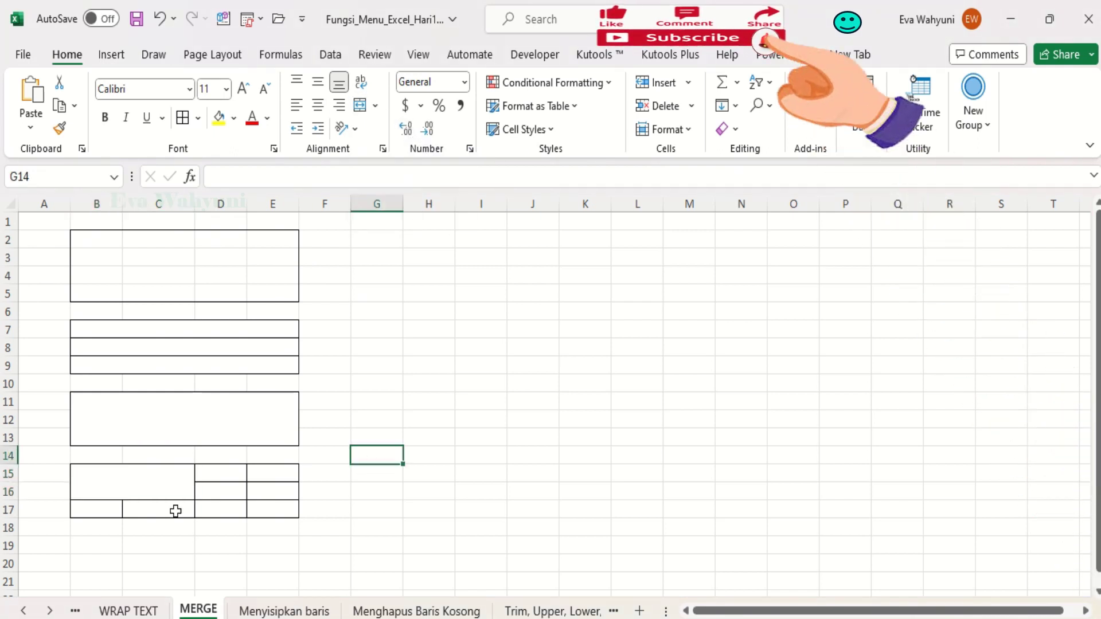
- Apply a thick outside border around the table B15:E17
left_click_drag(90, 473, 295, 504)
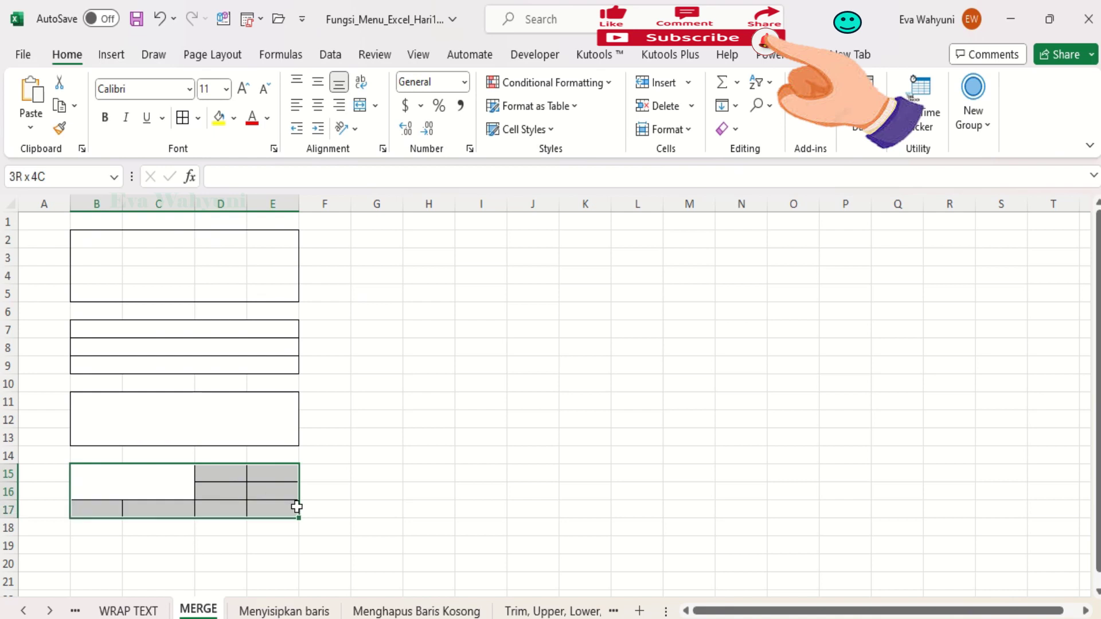
left_click(198, 117)
left_click(230, 348)
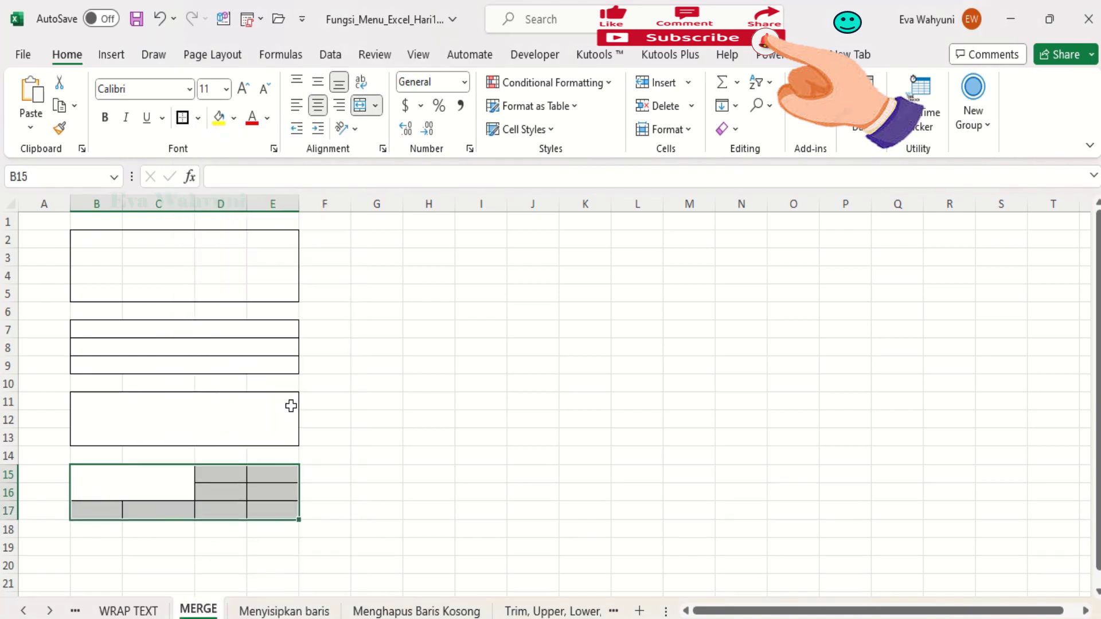
left_click(345, 476)
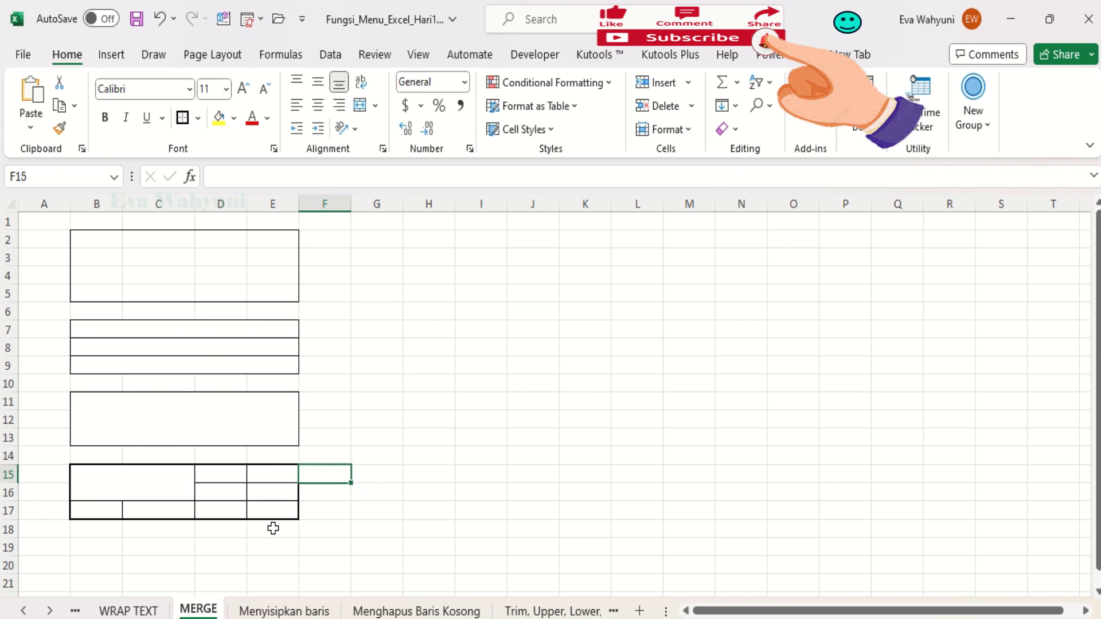
- Apply the same thick outside border to the merged cell B15:C16
left_click(175, 493)
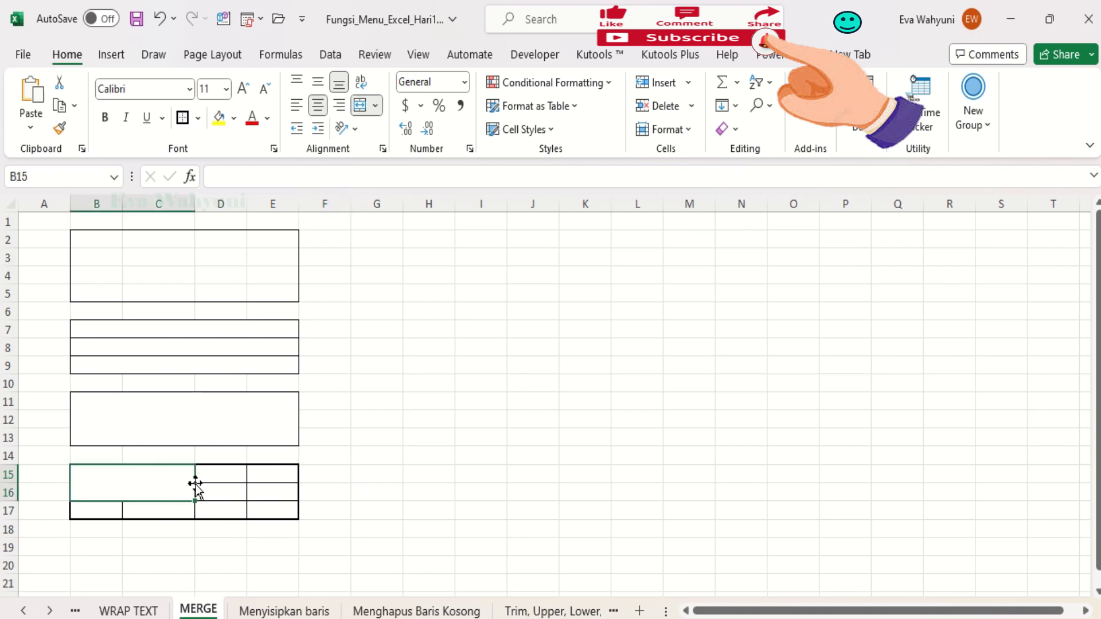
left_click(181, 117)
left_click(418, 435)
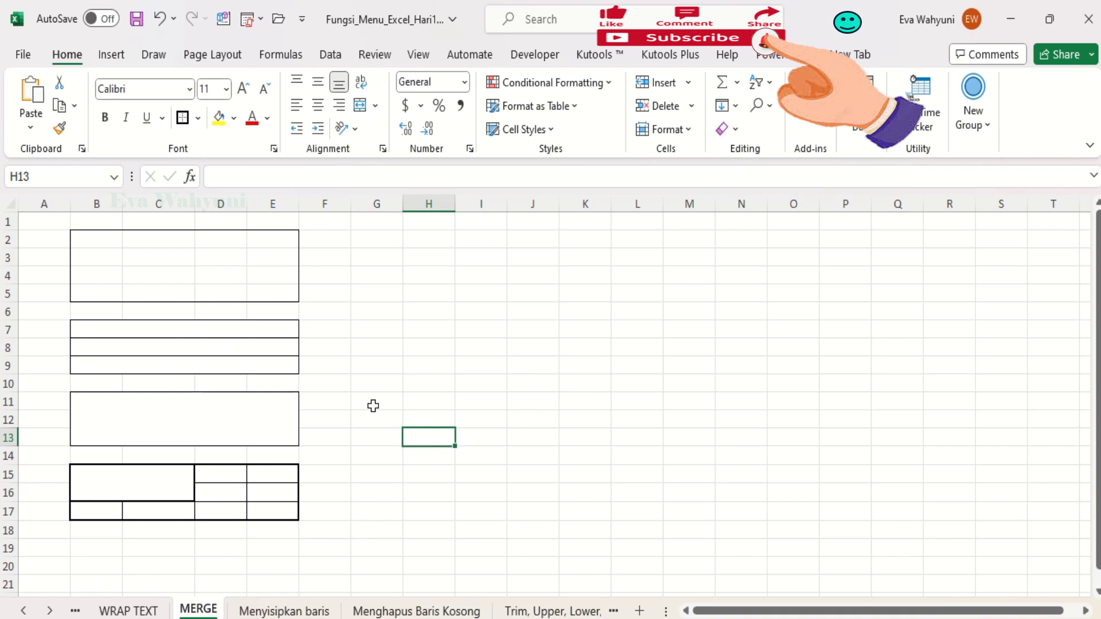
- Switch to the Menyisipkan baris sheet and highlight the numbered name list in A2:B11
left_click(307, 611)
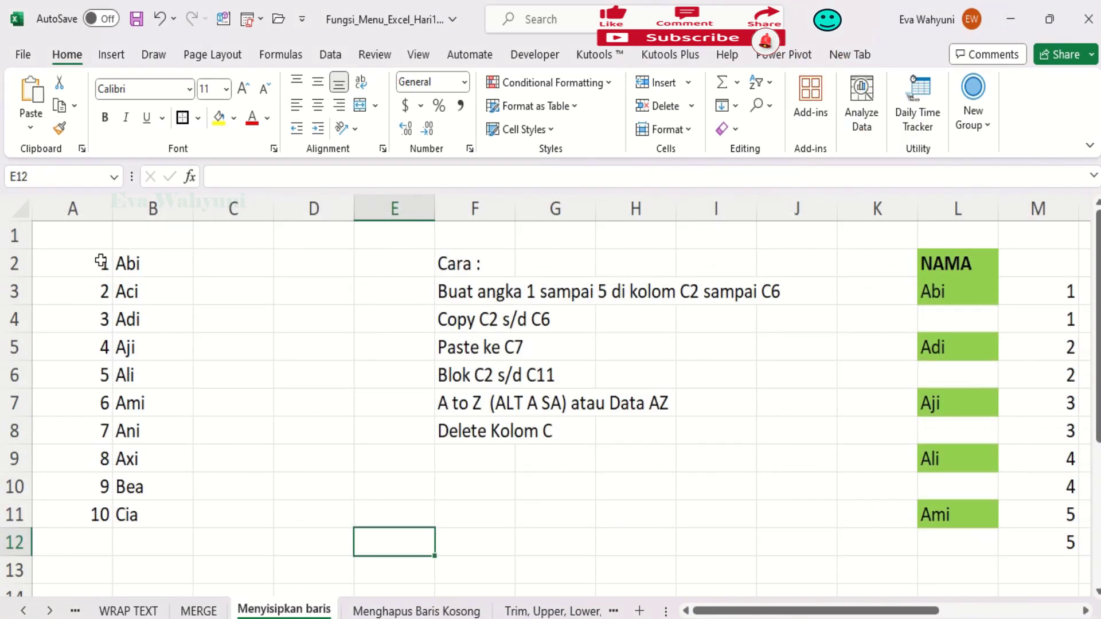
left_click_drag(100, 262, 143, 516)
left_click(233, 430)
- Insert blank cells at A3:B3 with the existing cells shifted down, and undo the insertion
left_click(83, 291)
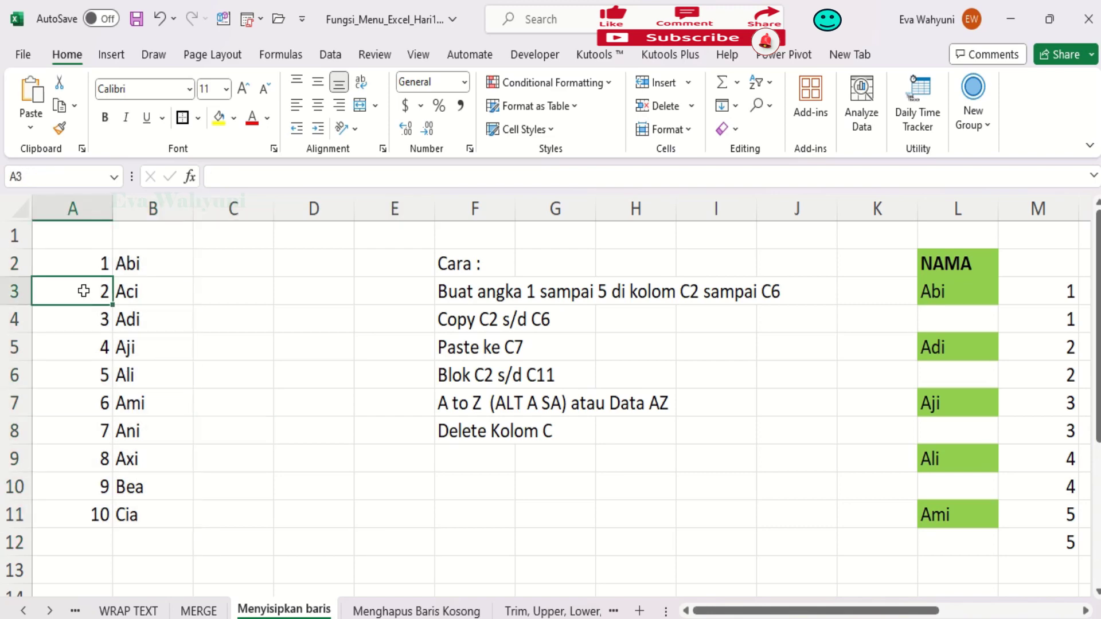
left_click_drag(84, 291, 119, 290)
right_click(119, 289)
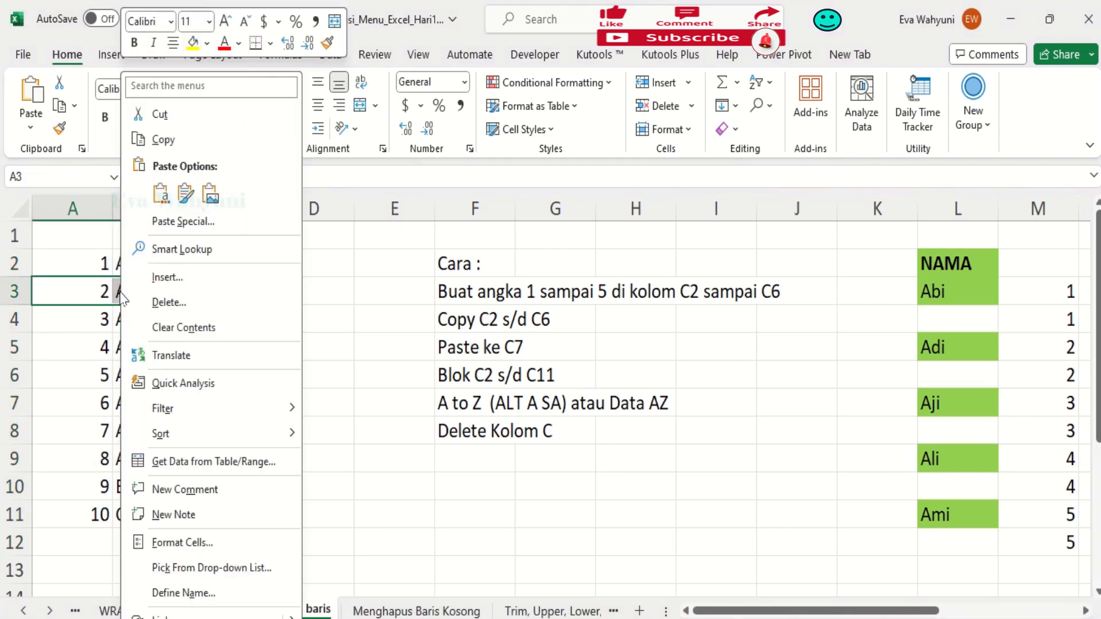
left_click(167, 277)
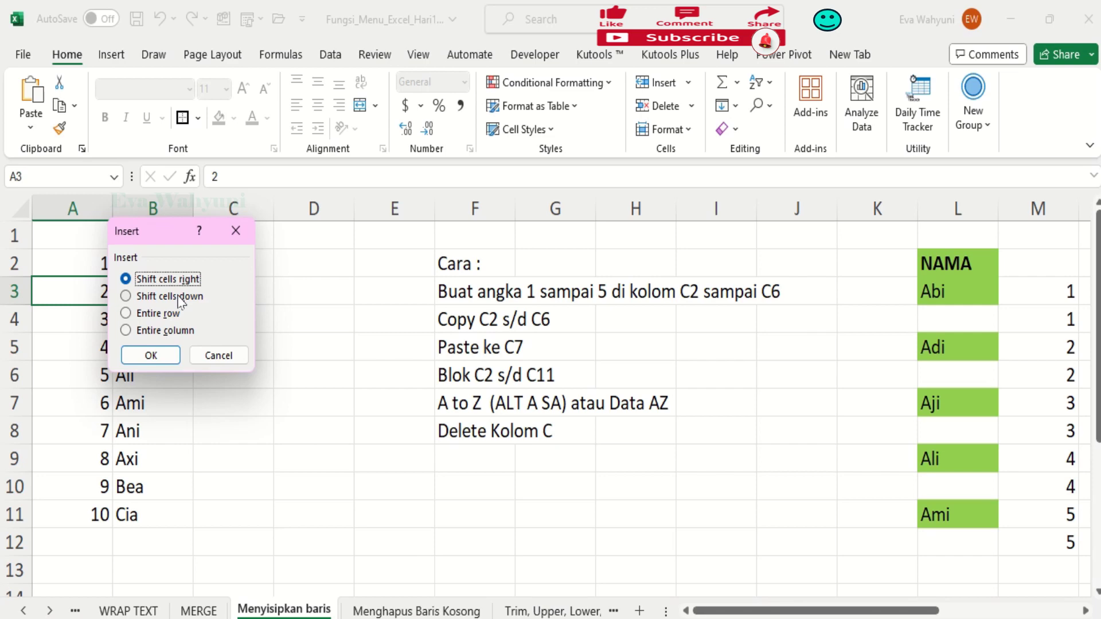
left_click(179, 296)
left_click(151, 356)
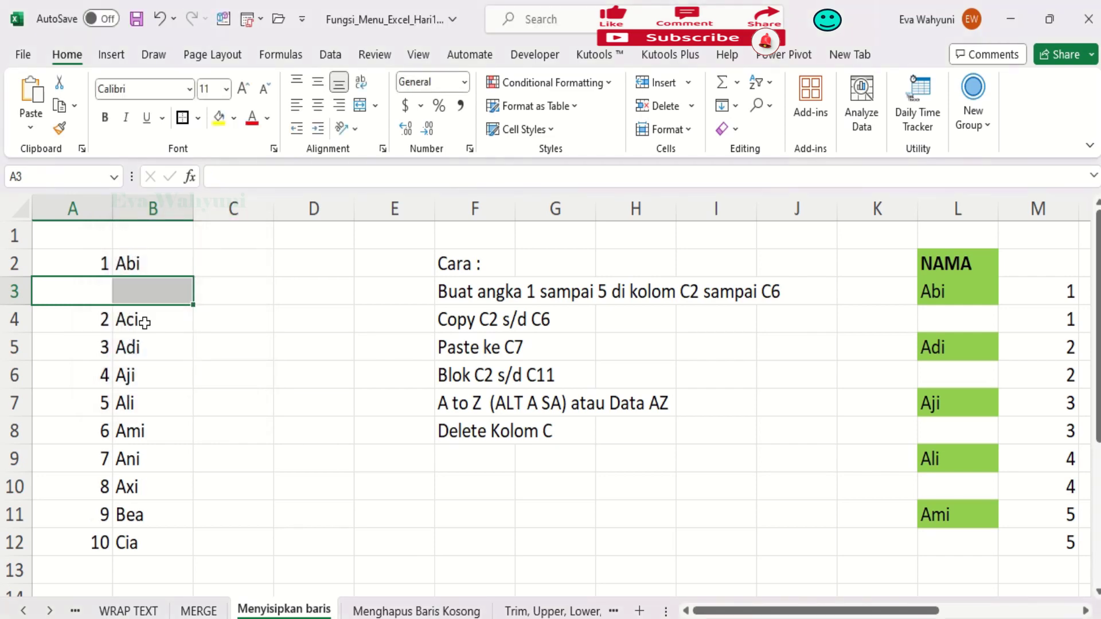
key("ctrl+z")
- Insert an entire row at row 3, check its effect on the instructions in column F, and undo it
right_click(105, 292)
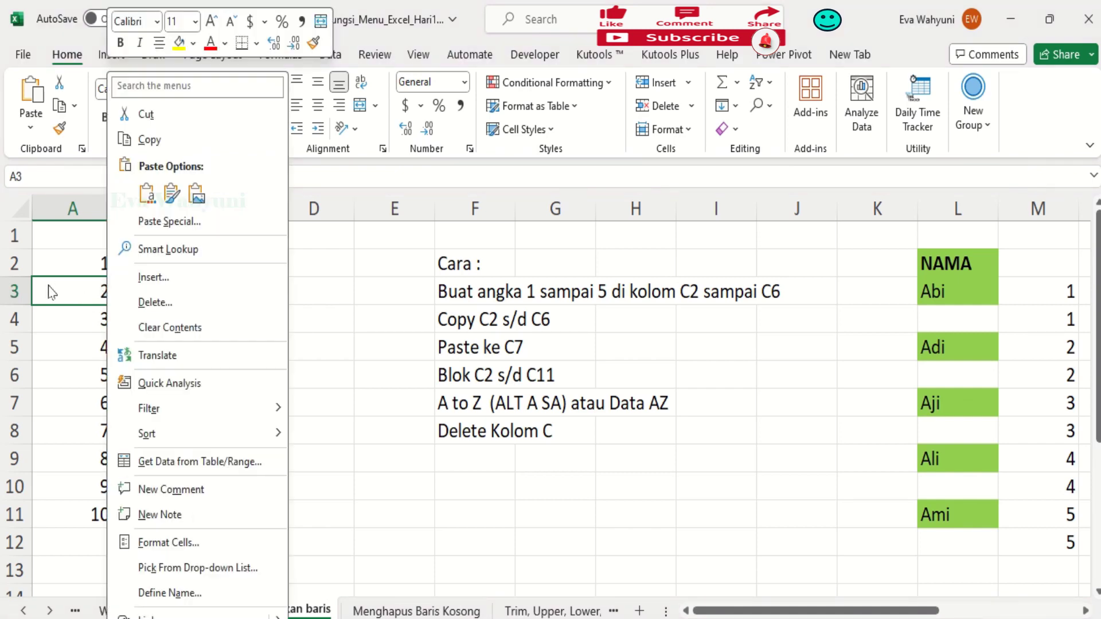
left_click(165, 277)
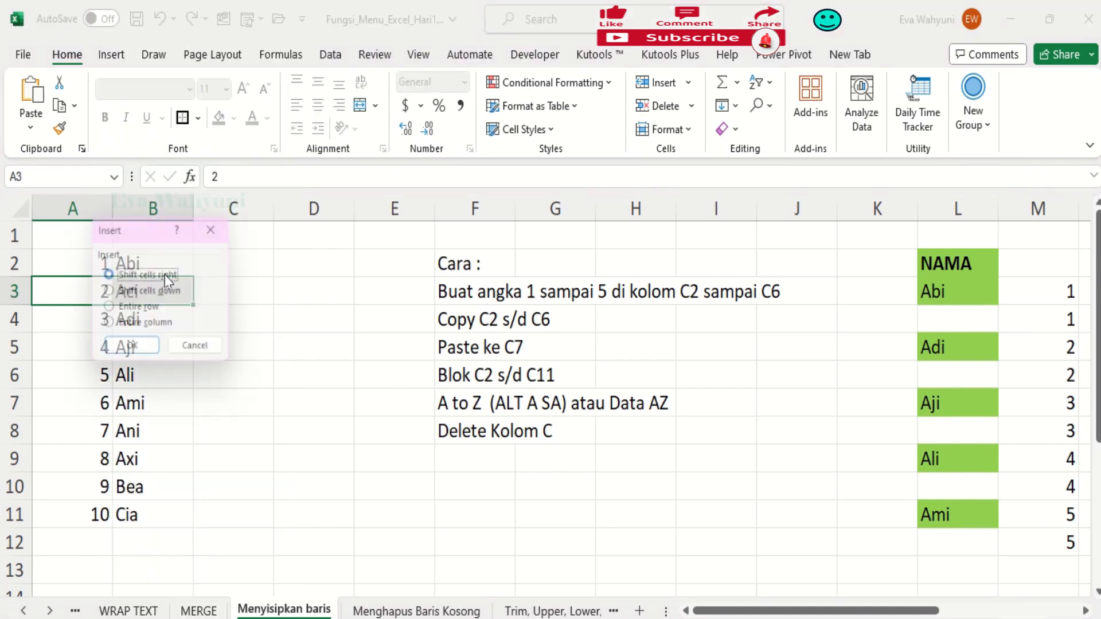
left_click(153, 311)
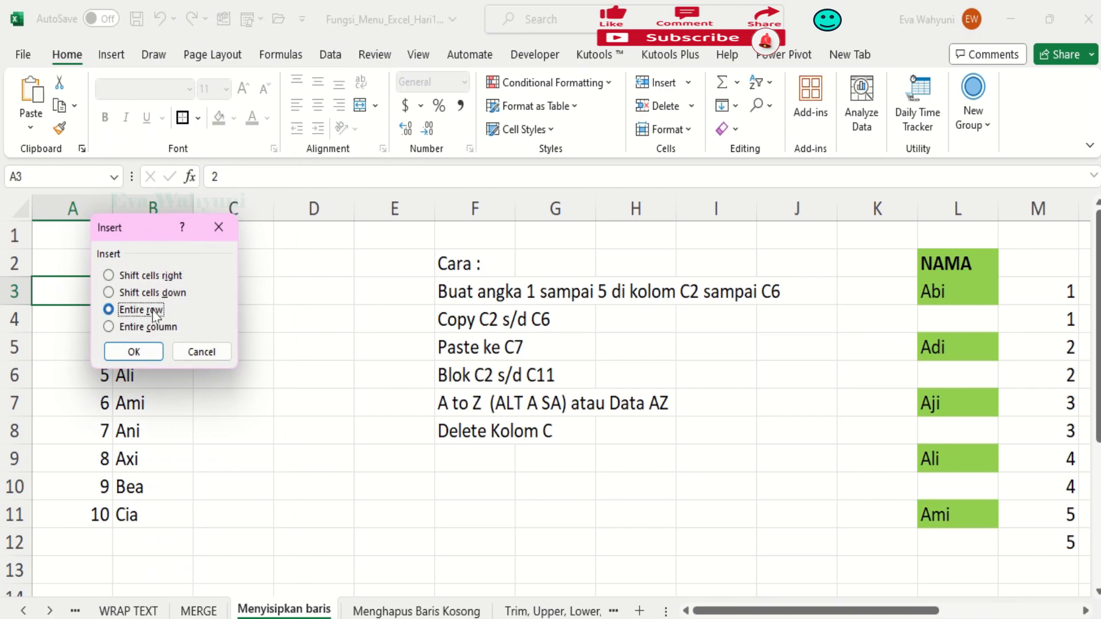
left_click(150, 350)
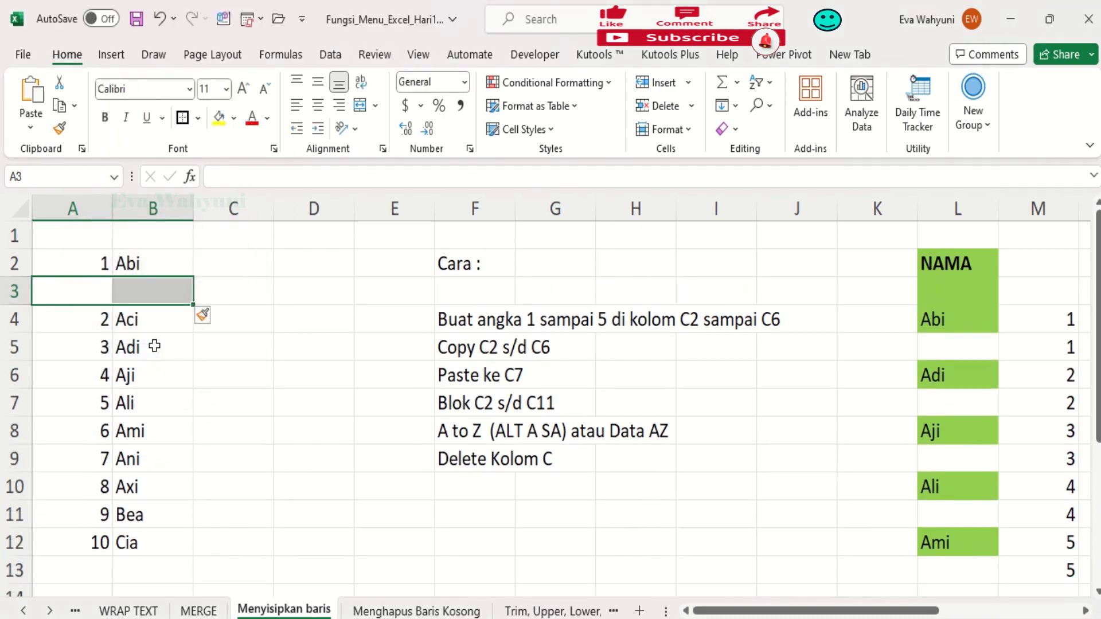
left_click(21, 292)
left_click_drag(471, 291, 688, 285)
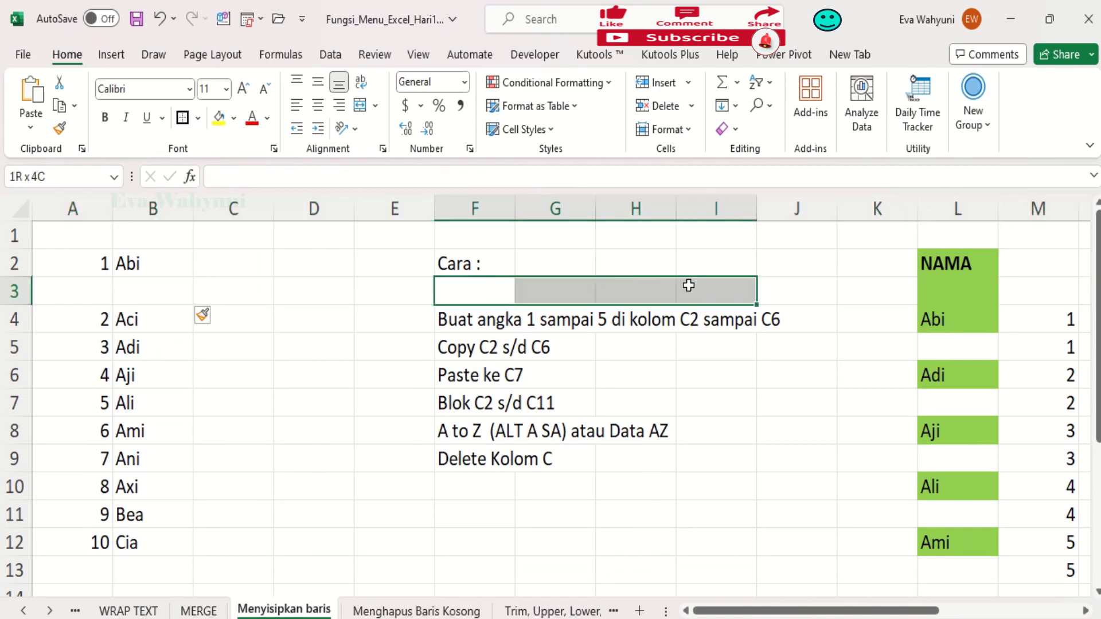
left_click(282, 300)
key("ctrl+z")
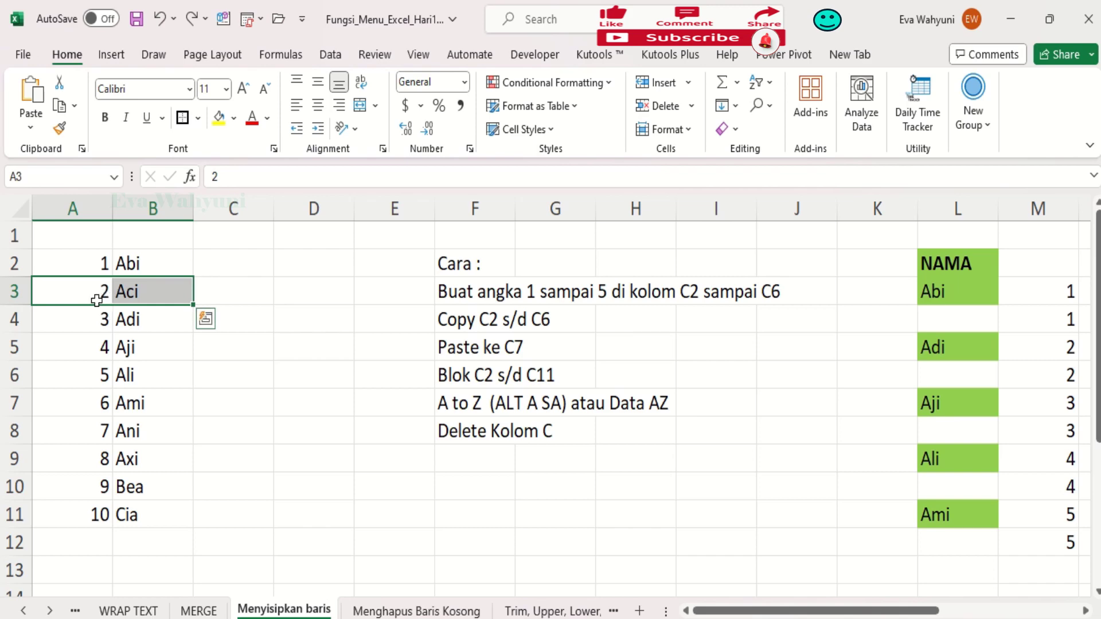
- Insert blank cells at A3:B3 below the first list entry, shifting the remaining entries down
left_click_drag(89, 291, 133, 292)
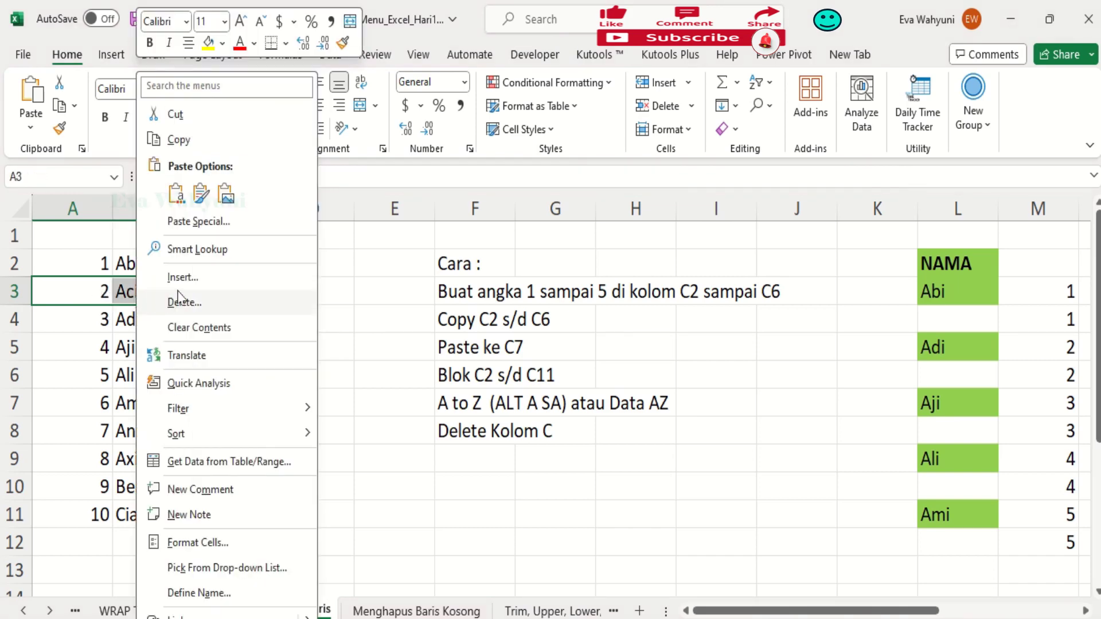
left_click(184, 277)
left_click(168, 300)
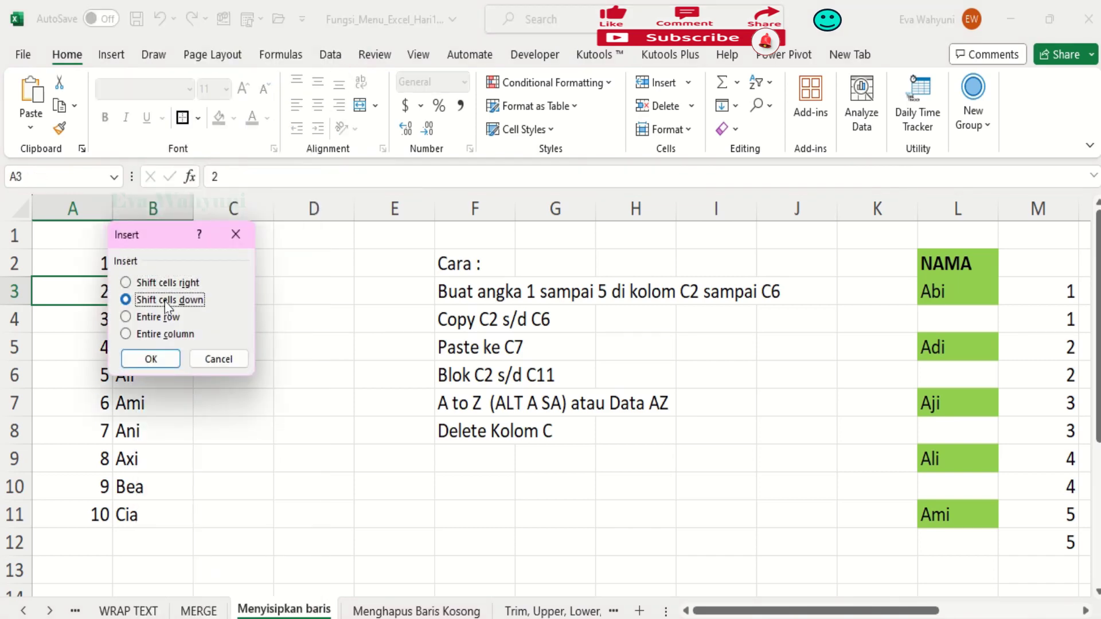
left_click(154, 359)
- Insert blank cells at A5:B5 above the third list entry, shifting the existing cells down
left_click_drag(69, 346, 153, 346)
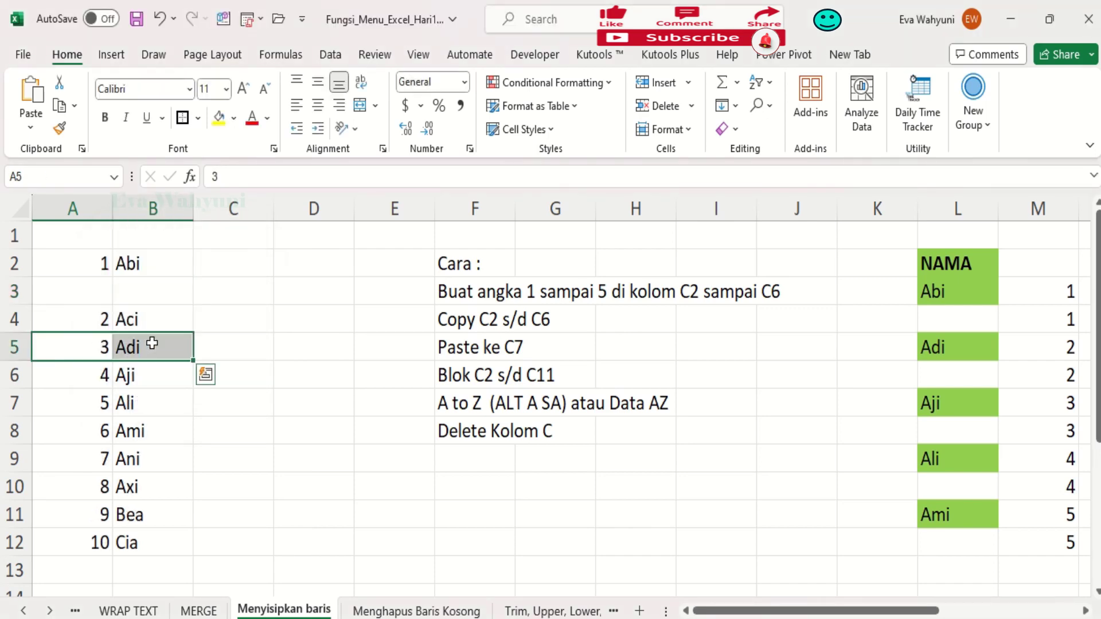
right_click(153, 347)
left_click(215, 206)
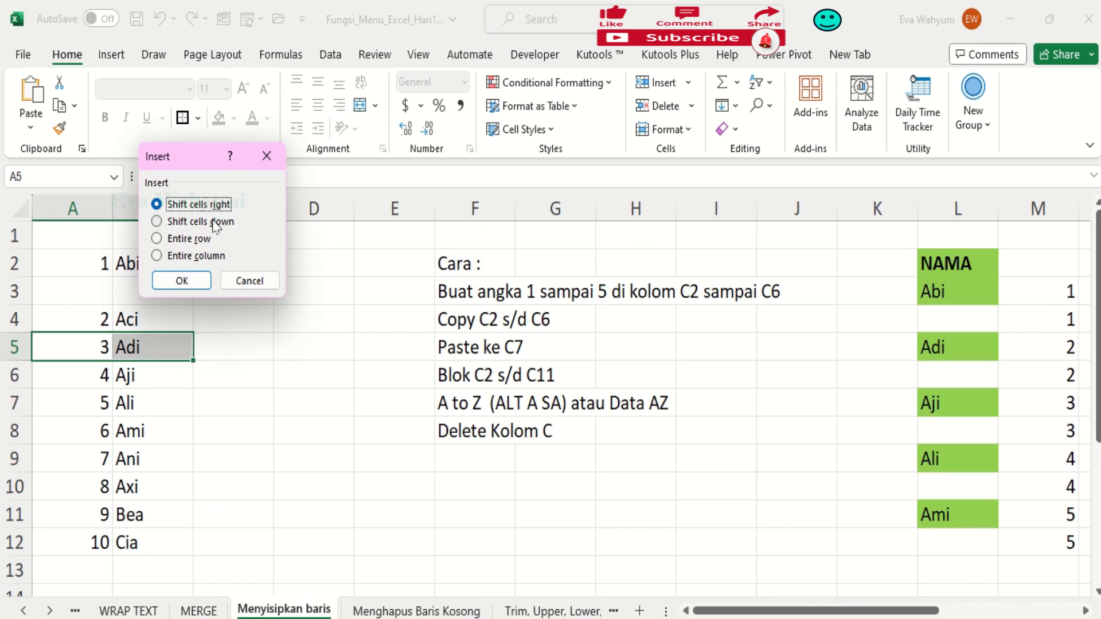
left_click(215, 224)
left_click(180, 282)
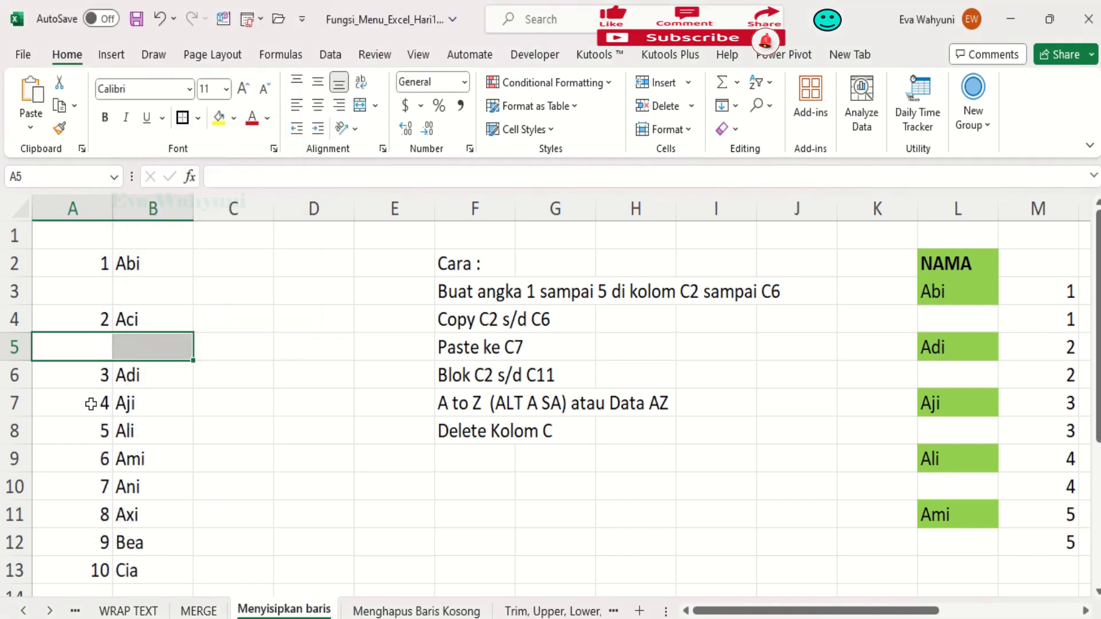
- Insert blank cells at A7:B7 above the fourth list entry, shifting the existing cells down
left_click_drag(90, 404, 147, 401)
right_click(147, 401)
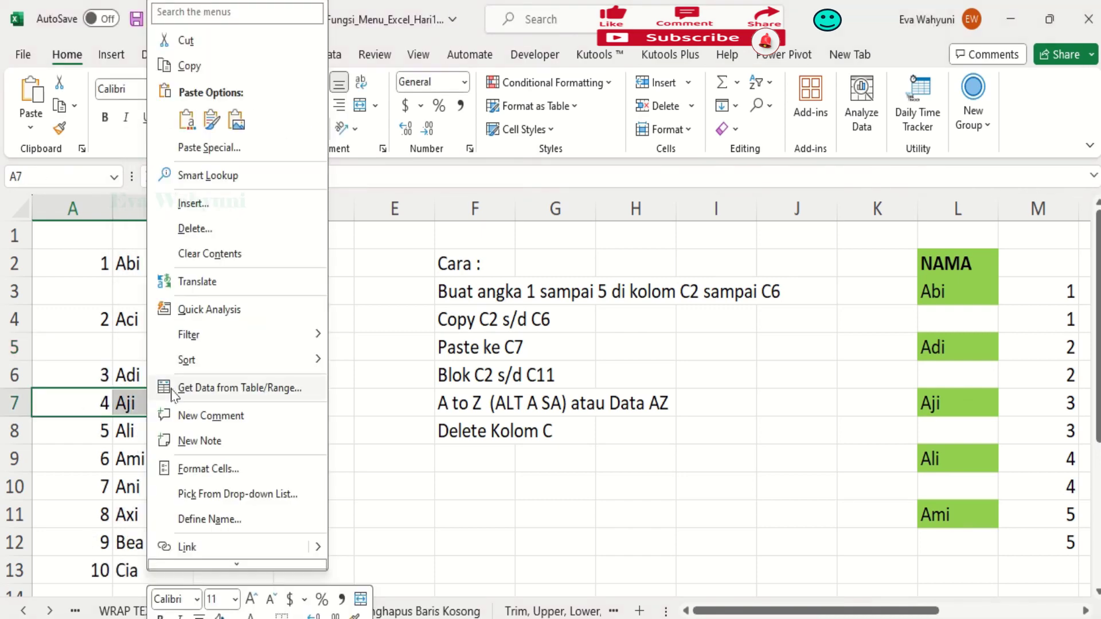
left_click(201, 205)
left_click(178, 226)
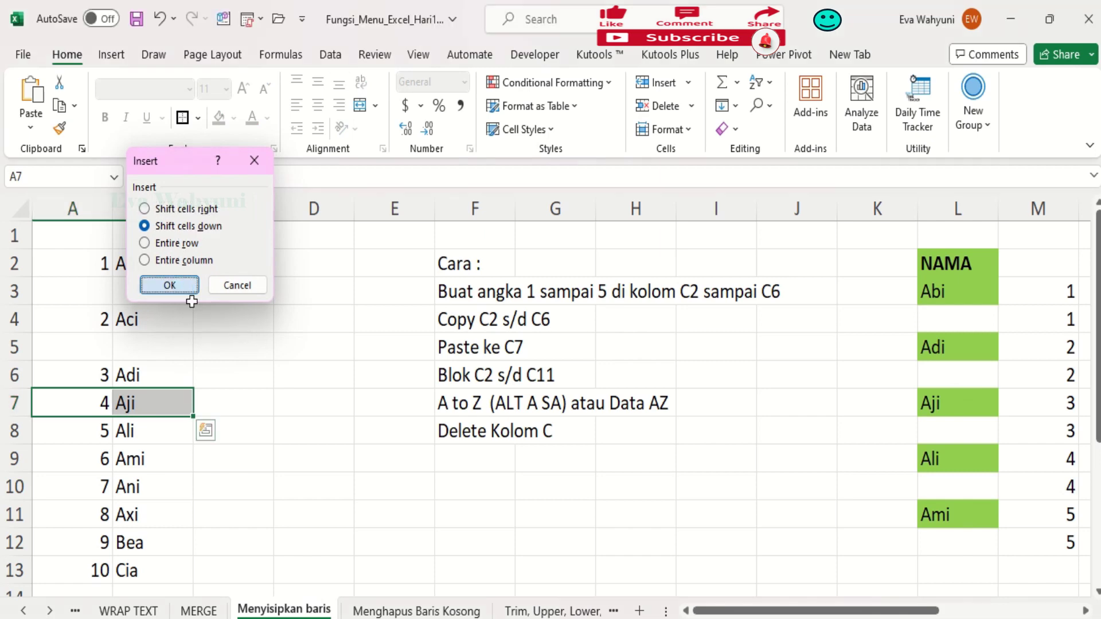
left_click(170, 285)
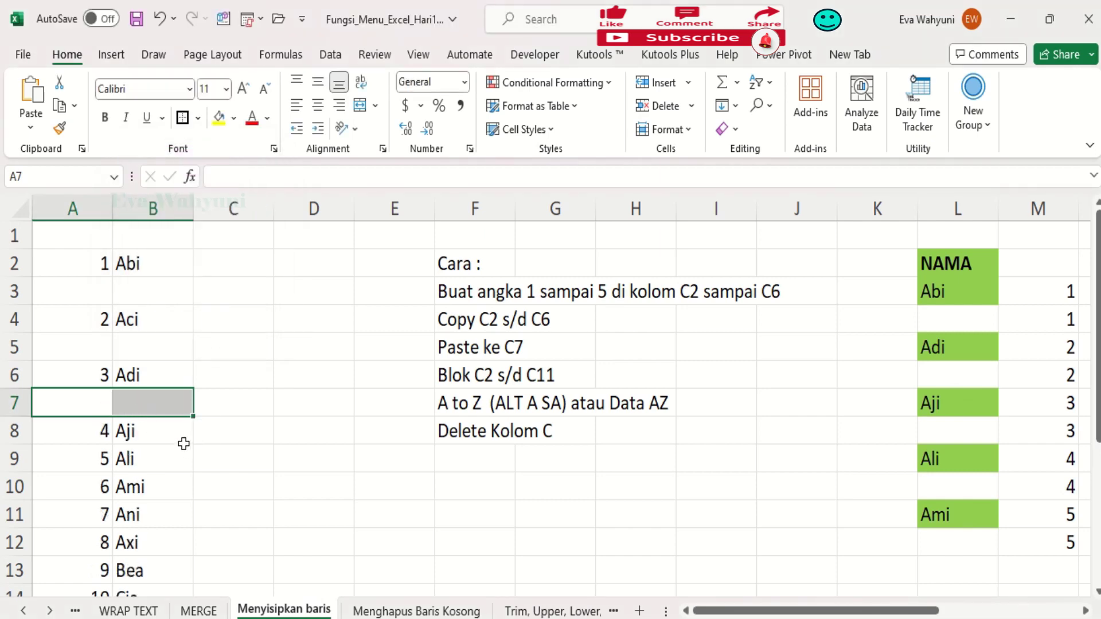
- Undo the three blank-cell insertions in the numbered name list in columns A and B
key("ctrl+z")
key("ctrl+z")
key("ctrl+z")
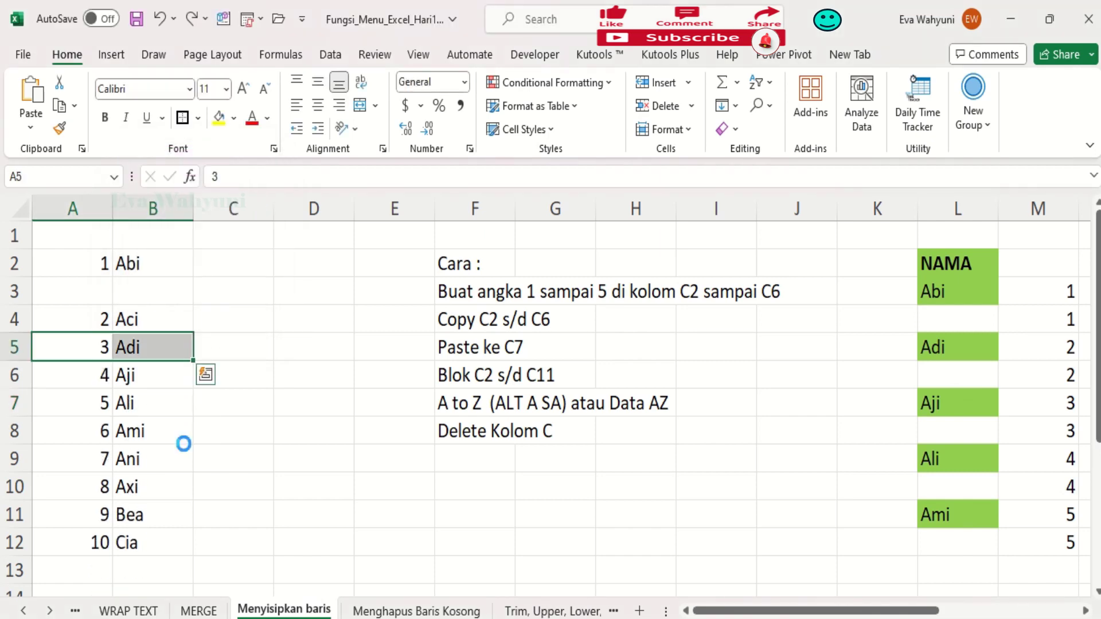
left_click(245, 397)
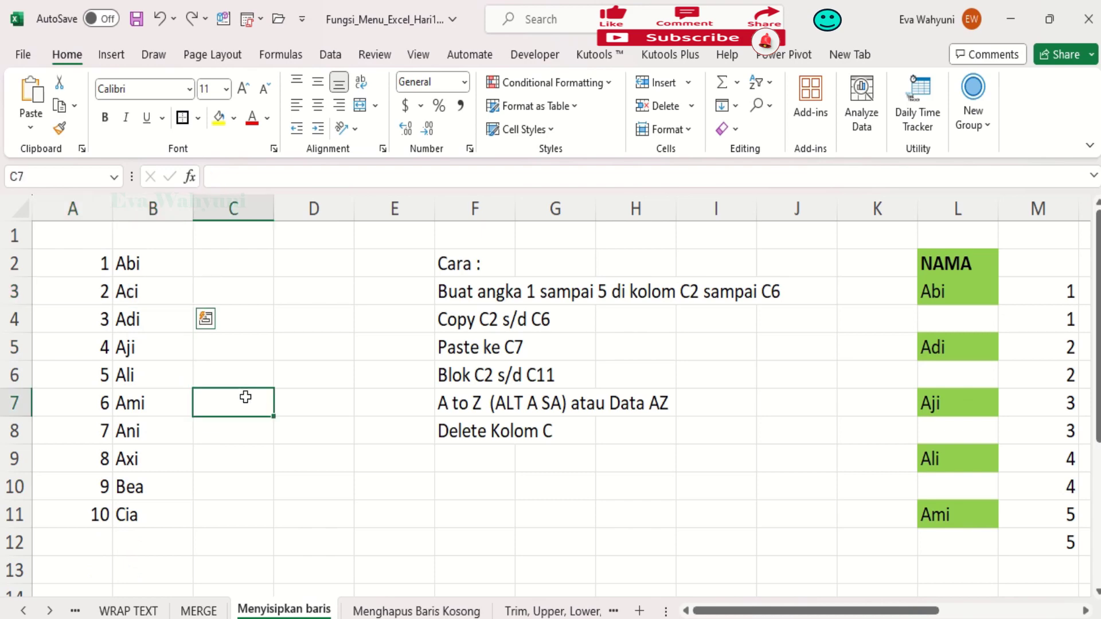
- Enter 1 in cell C2, beside the first list entry, as the start of a helper column
left_click(233, 267)
type("1")
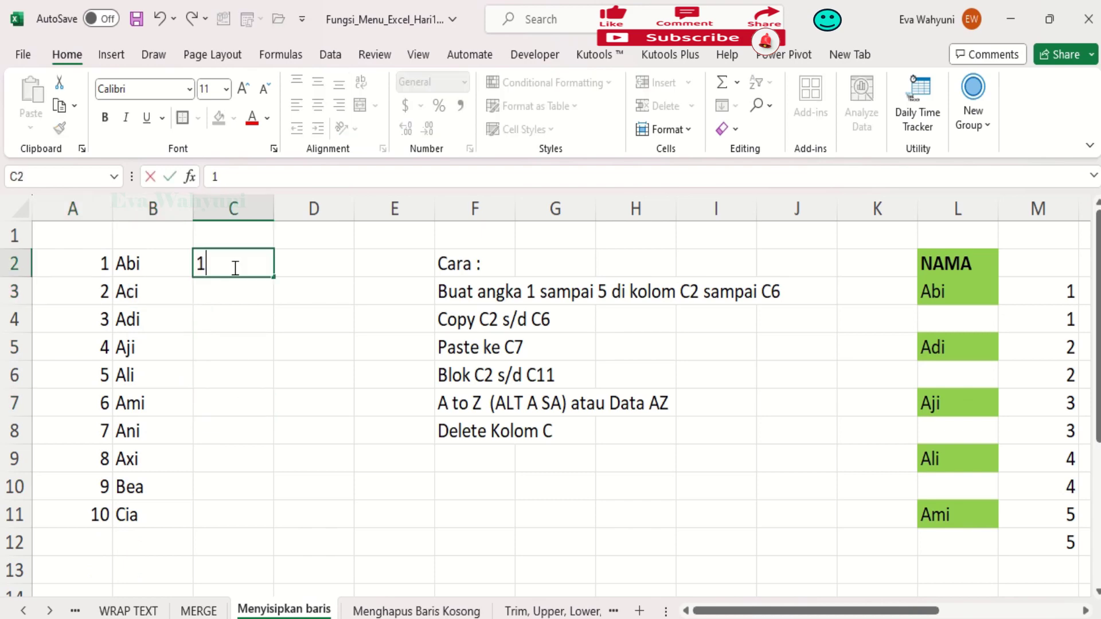
left_click(267, 408)
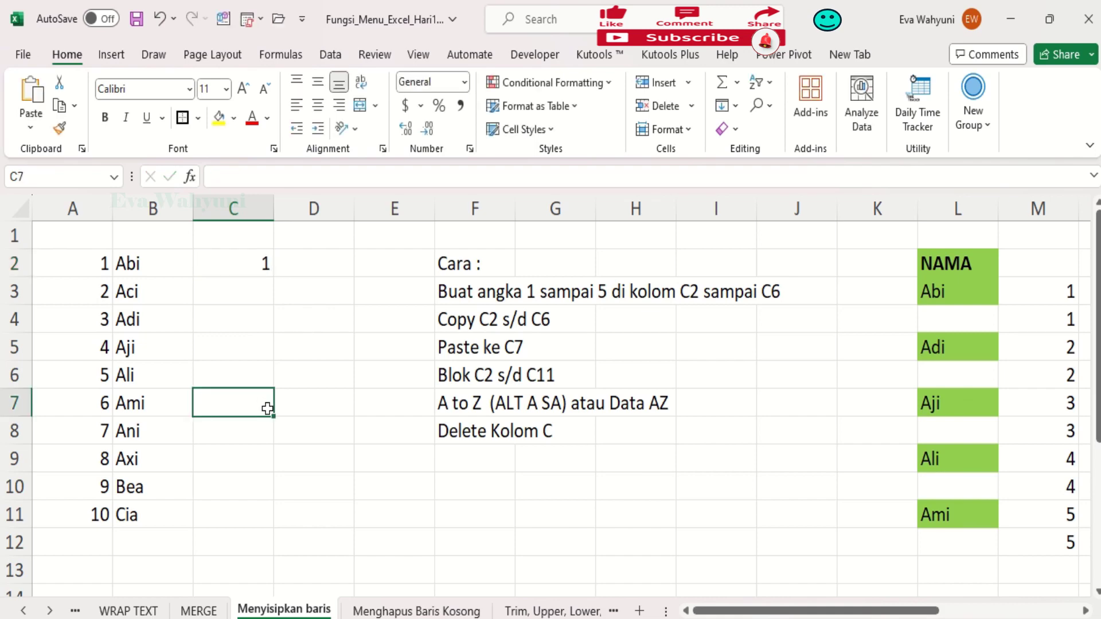
- Change the instruction in F3 to read "Buat angka 1 sampai 10 di kolom C2 sampai C11"
left_click(454, 293)
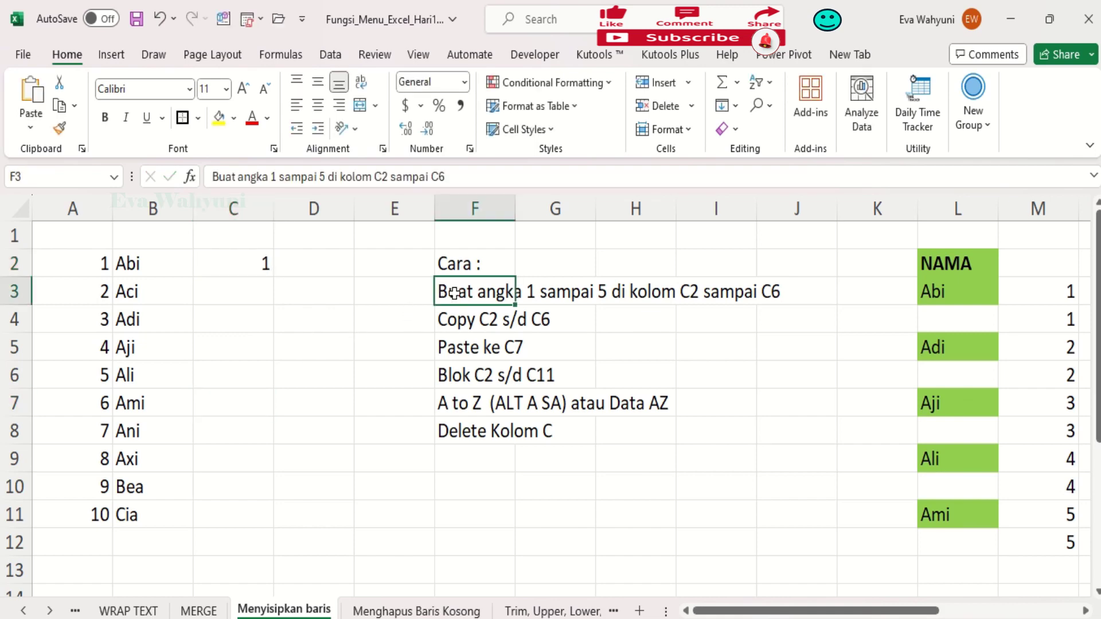
left_click(323, 178)
key("BackSpace")
type("10")
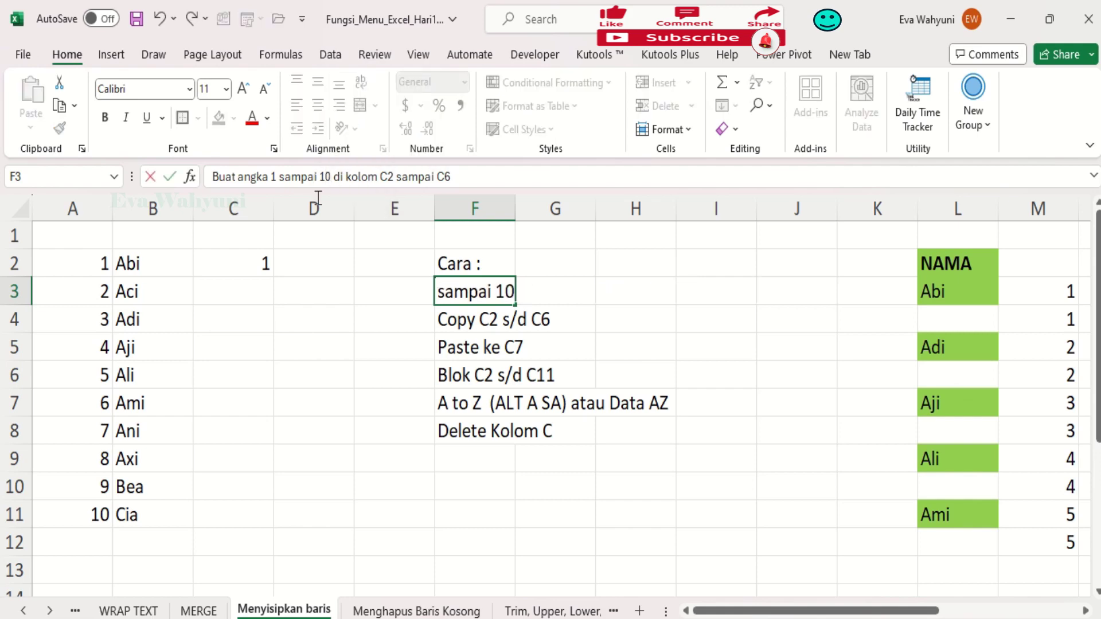
left_click(453, 344)
left_click(470, 291)
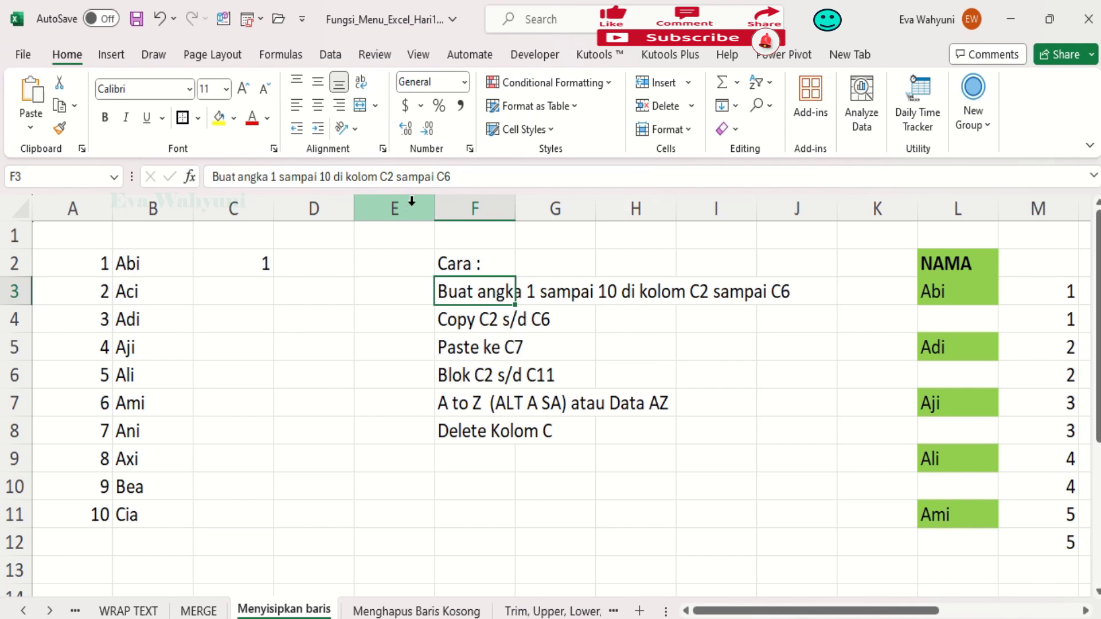
double_click(445, 176)
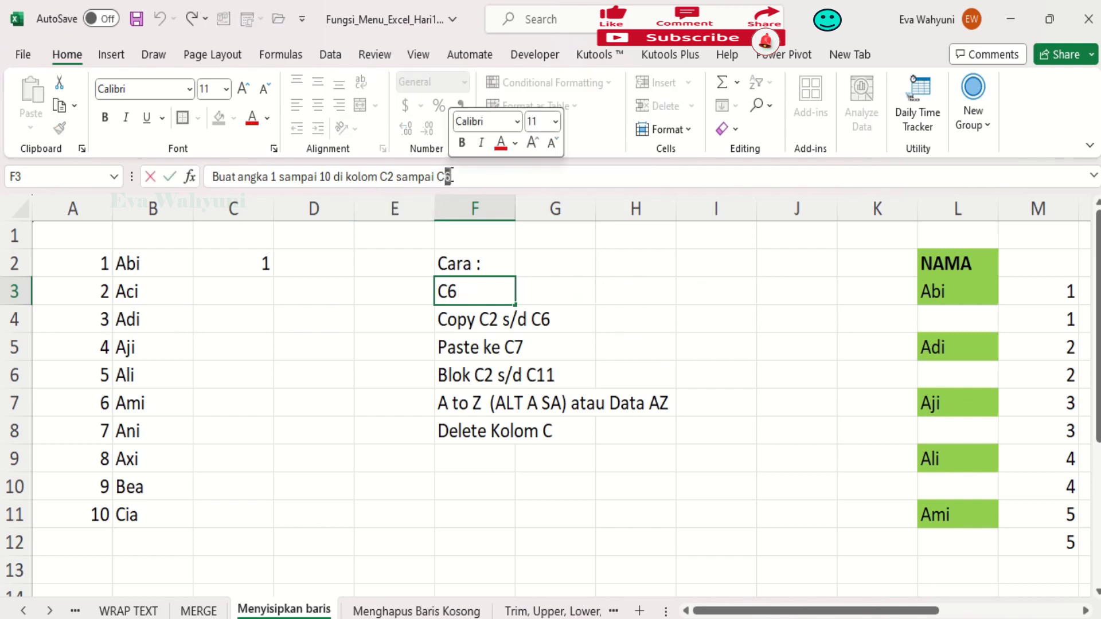
type("C11")
left_click(453, 335)
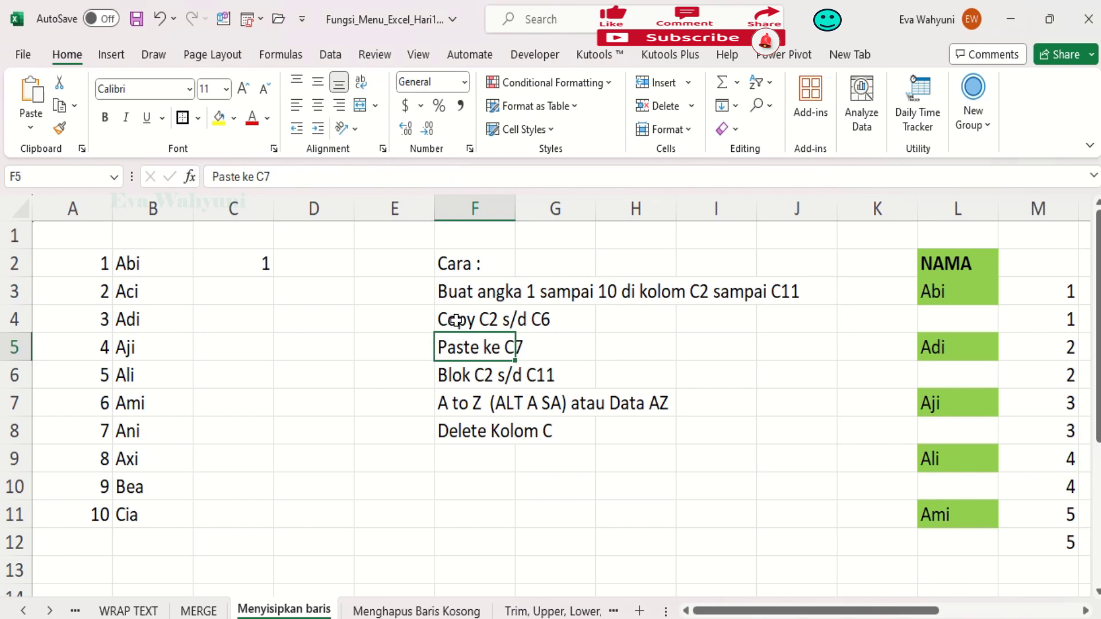
- Change the instruction in F4 to "Copy C2 s/d C11" and the one in F5 to "Paste ke C12"
left_click(456, 320)
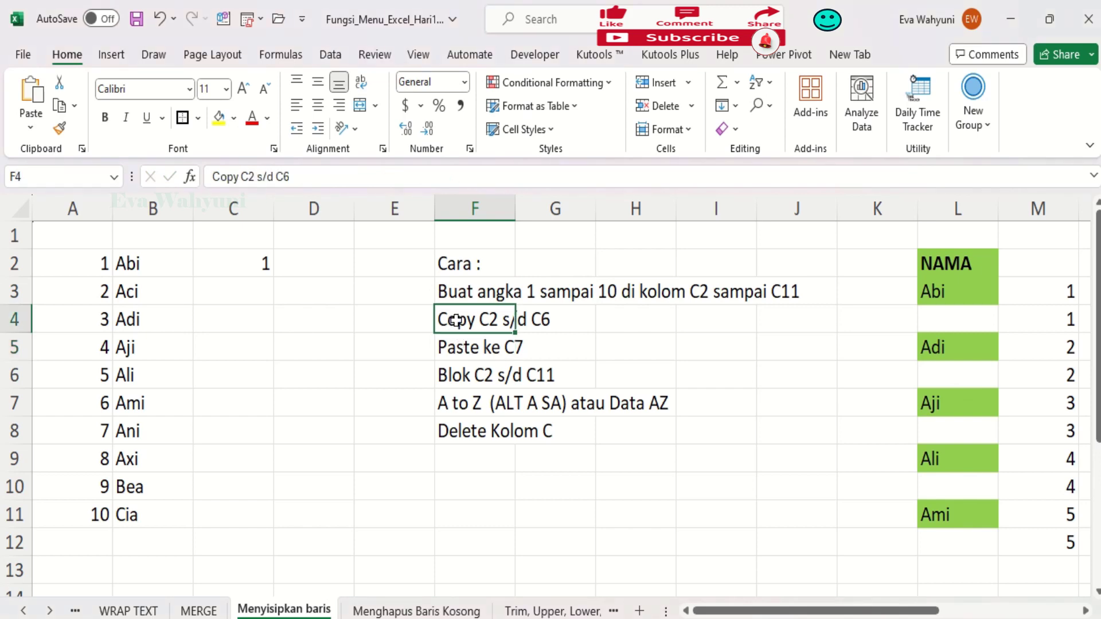
left_click(285, 177)
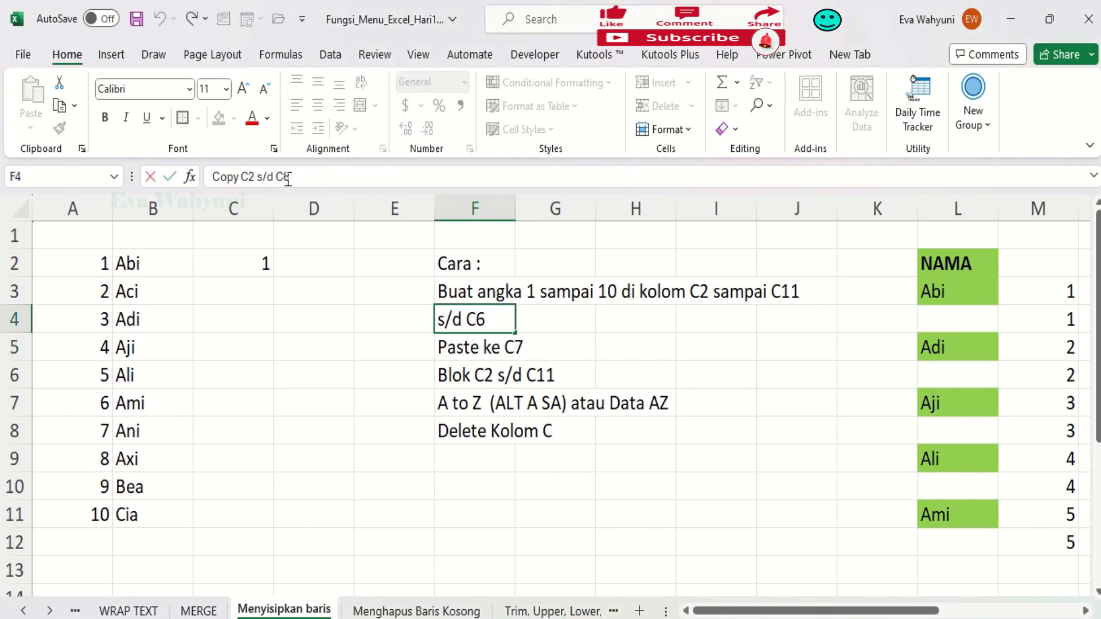
type("11")
left_click(464, 352)
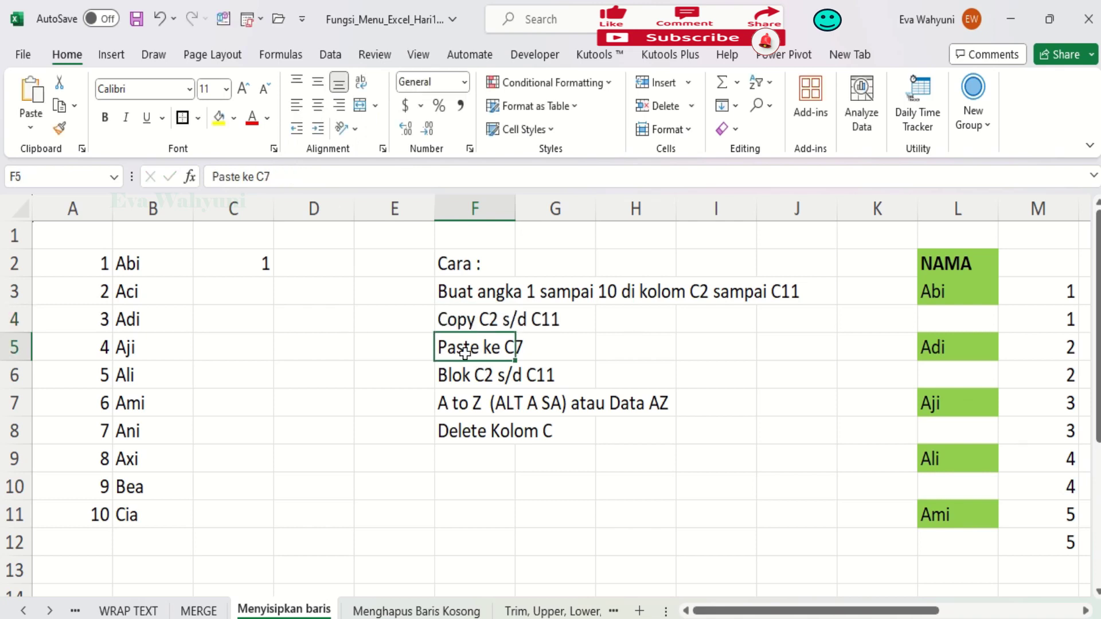
double_click(263, 176)
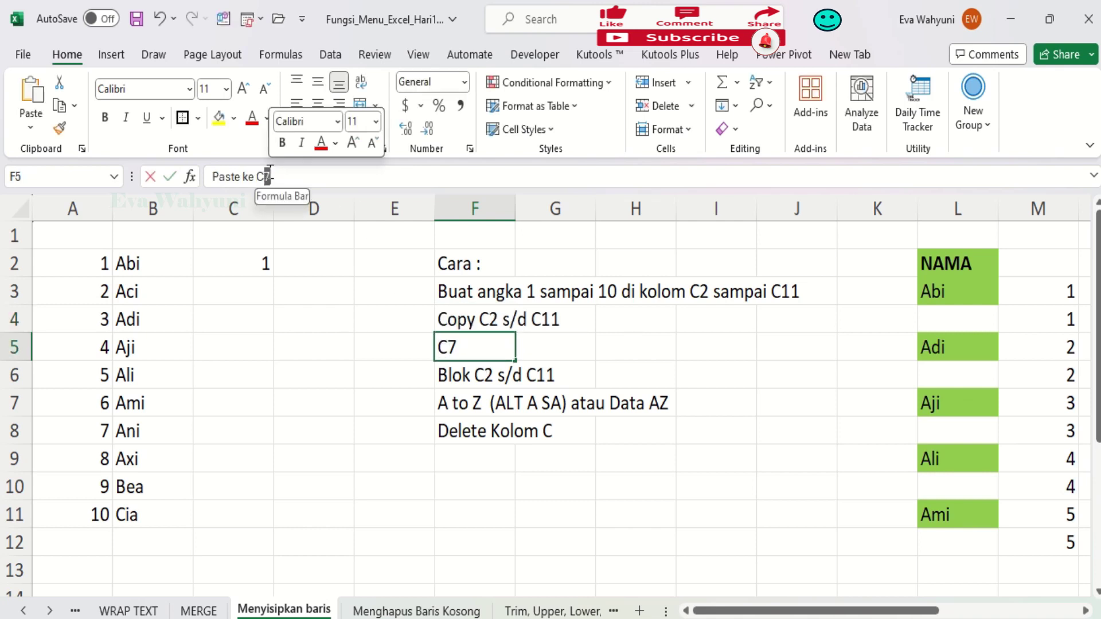
type("C12")
left_click(473, 375)
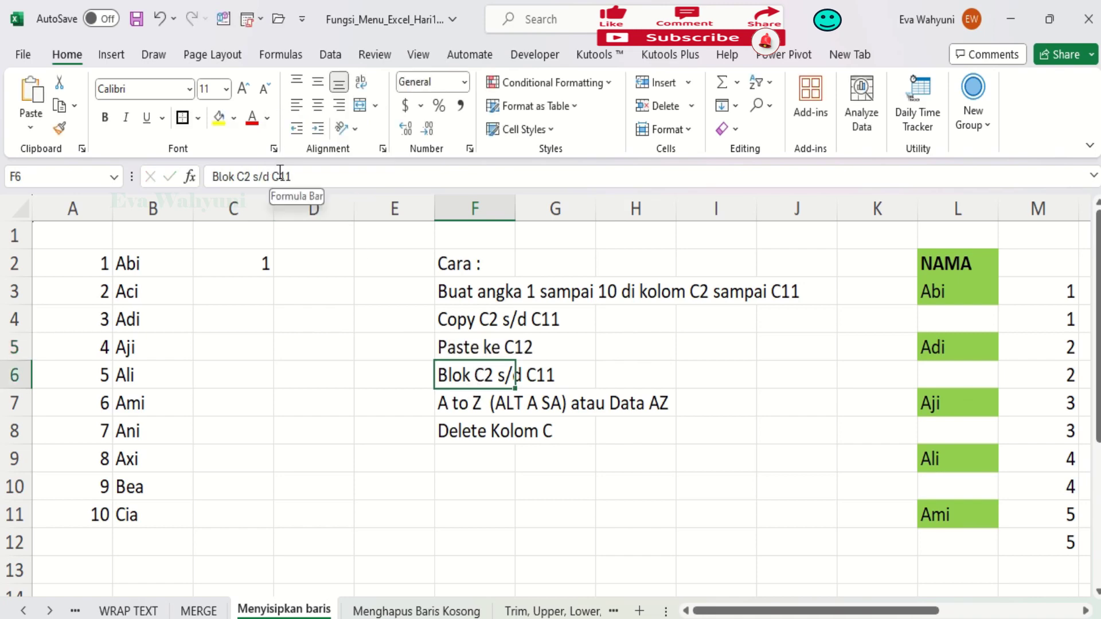
- Check which rows the pasted numbers will need, and change the instruction in F6 to "Blok C2 s/d C21"
left_click(477, 343)
left_click(459, 374)
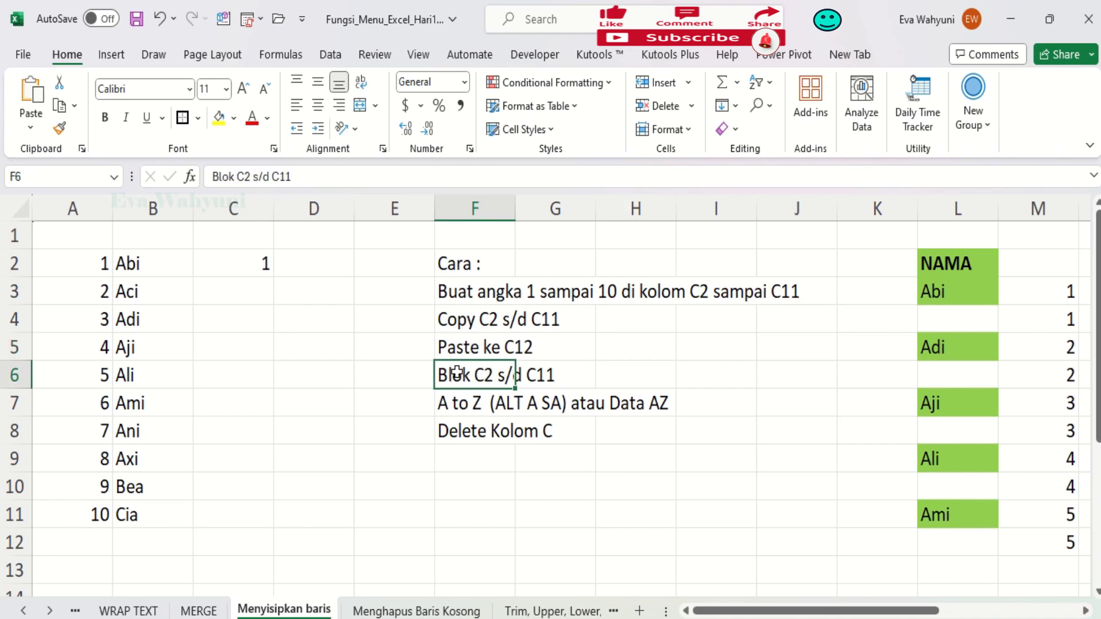
left_click(230, 544)
scroll(229, 543, "down", 1)
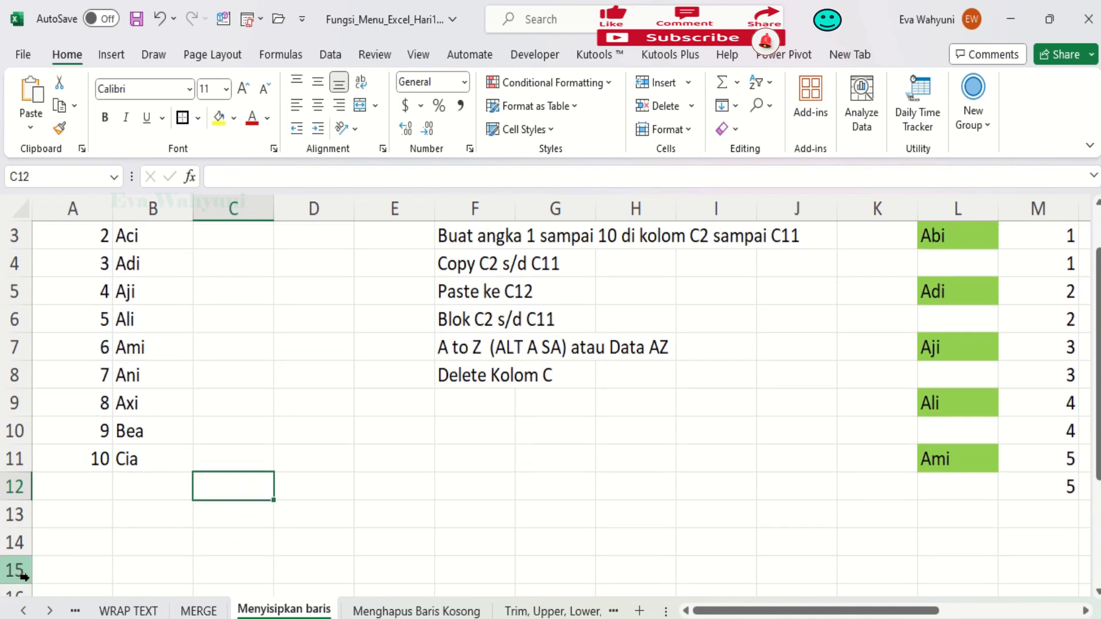
scroll(23, 576, "down", 4)
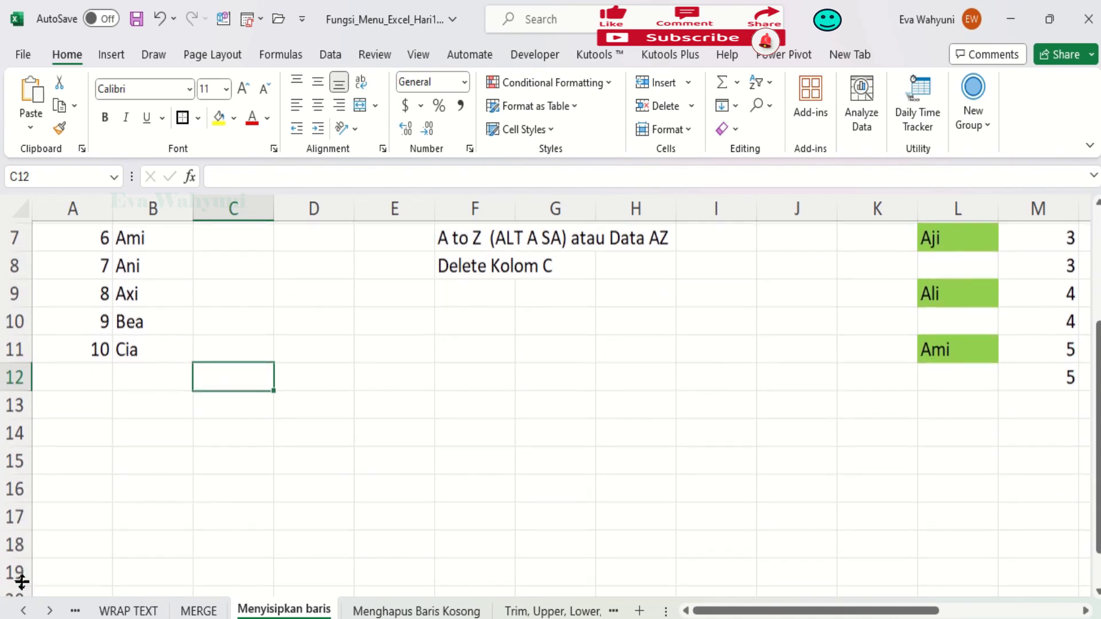
scroll(22, 582, "down", 1)
scroll(299, 472, "up", 7)
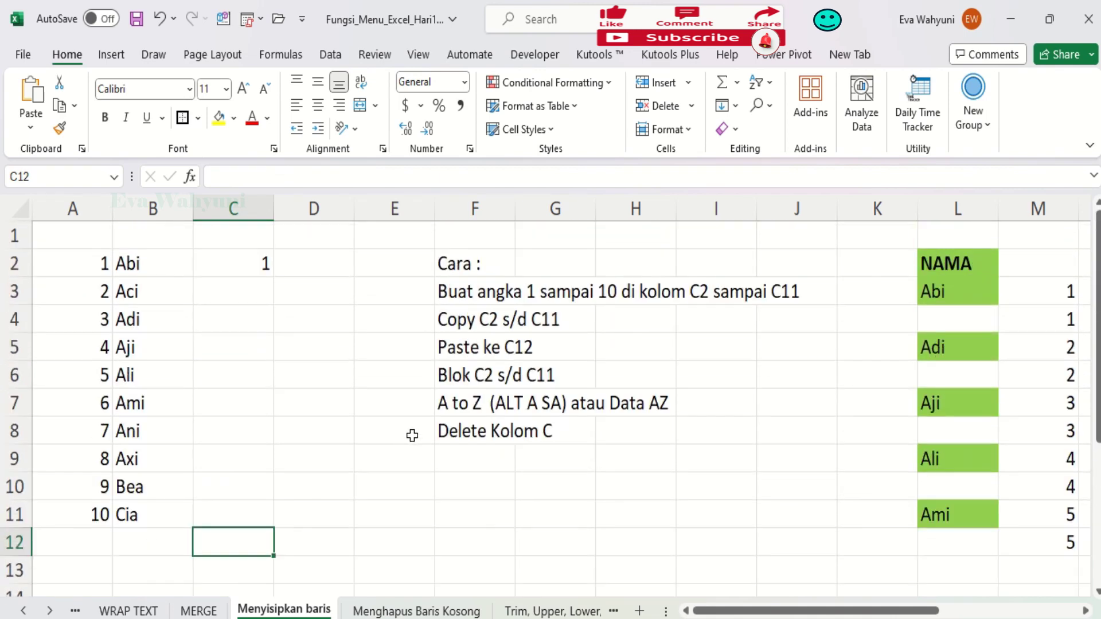
left_click(451, 375)
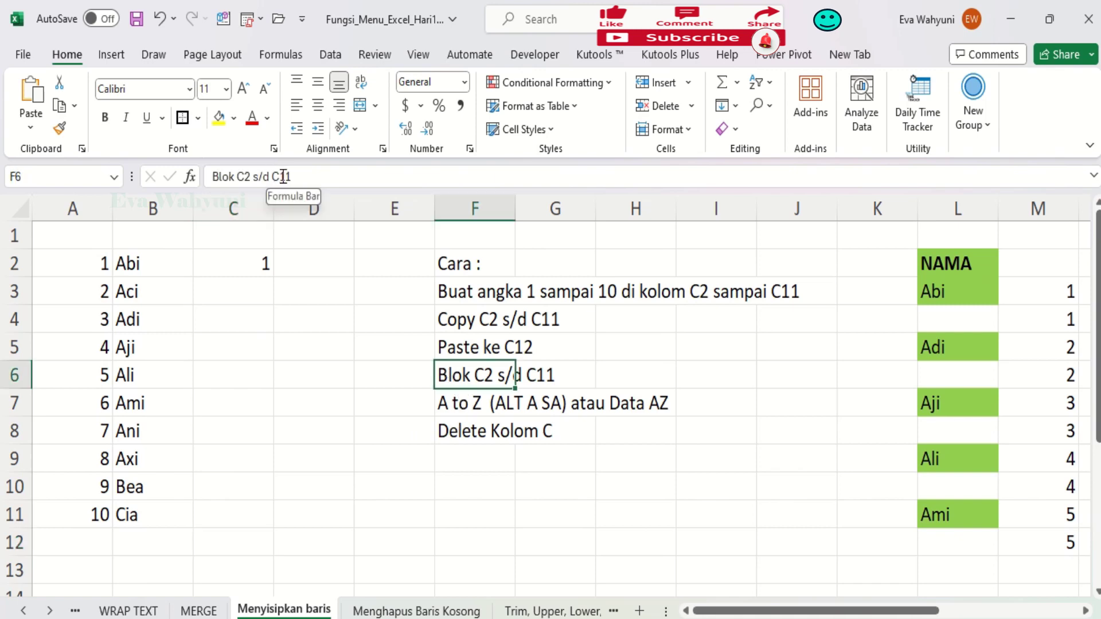
left_click(283, 176)
key("BackSpace")
type("2")
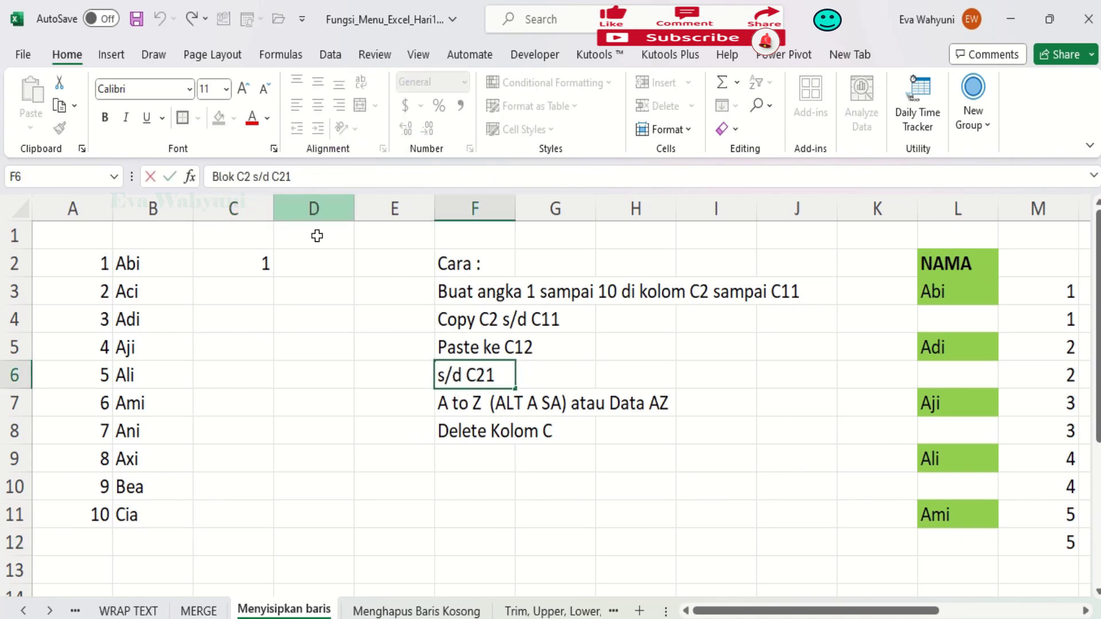
key("Return")
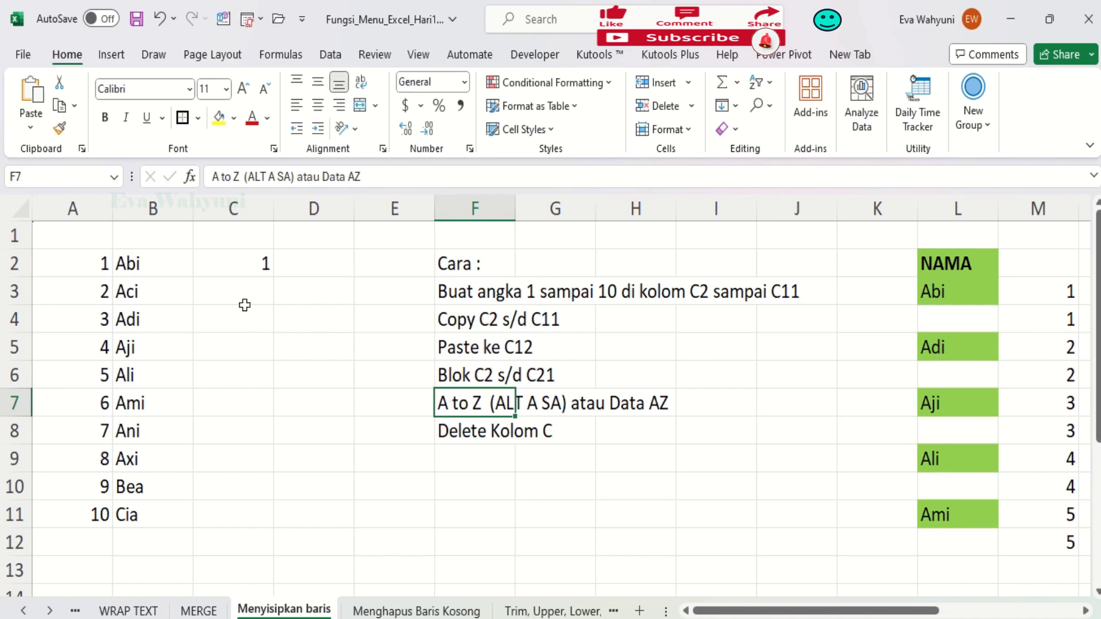
- Enter 2 in C3 and extend the series from C2:C3 down to C11, giving the numbers 1 to 10
left_click(245, 291)
type("2")
left_click(278, 338)
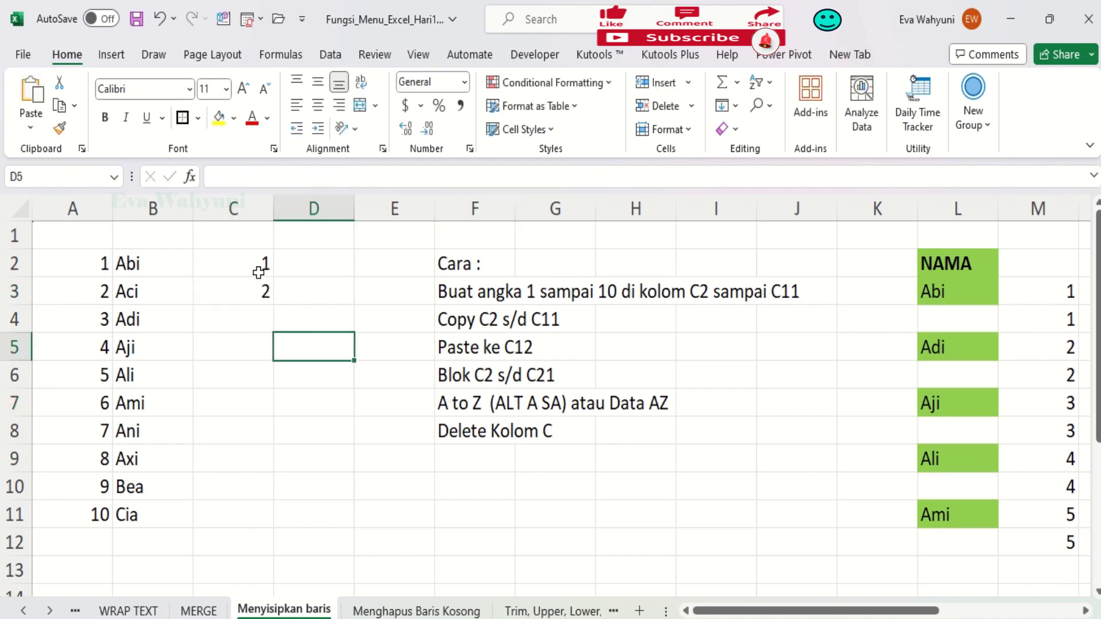
left_click_drag(263, 269, 263, 290)
left_click_drag(276, 360, 280, 502)
- Copy the numbers in C2:C11 and paste them directly below, starting at C12
key("ctrl+c")
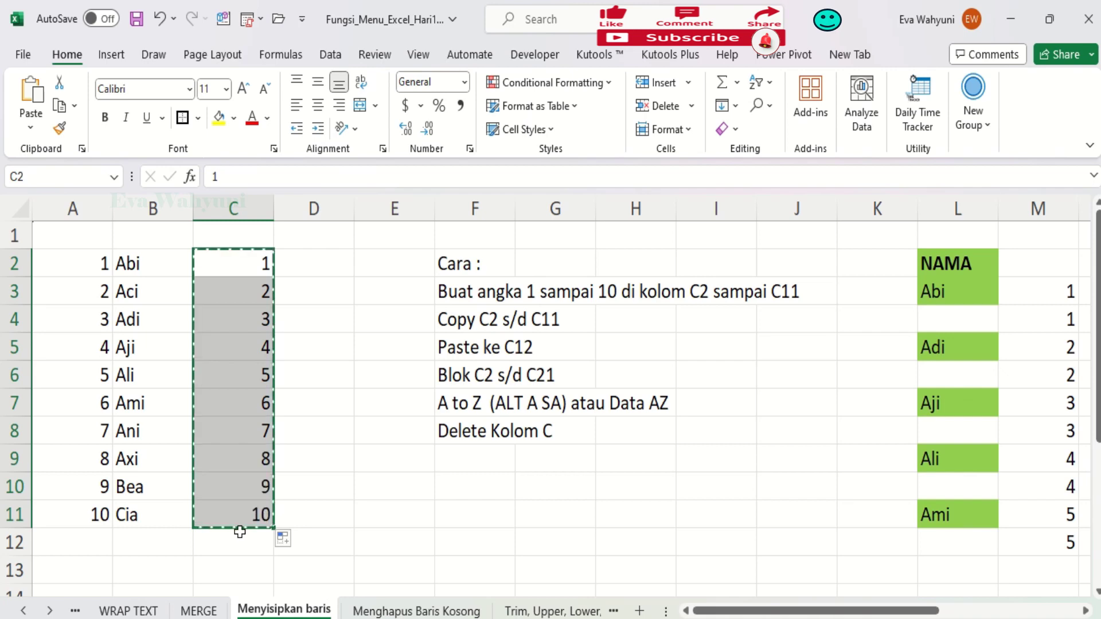
left_click(230, 538)
key("ctrl+v")
scroll(228, 516, "down", 4)
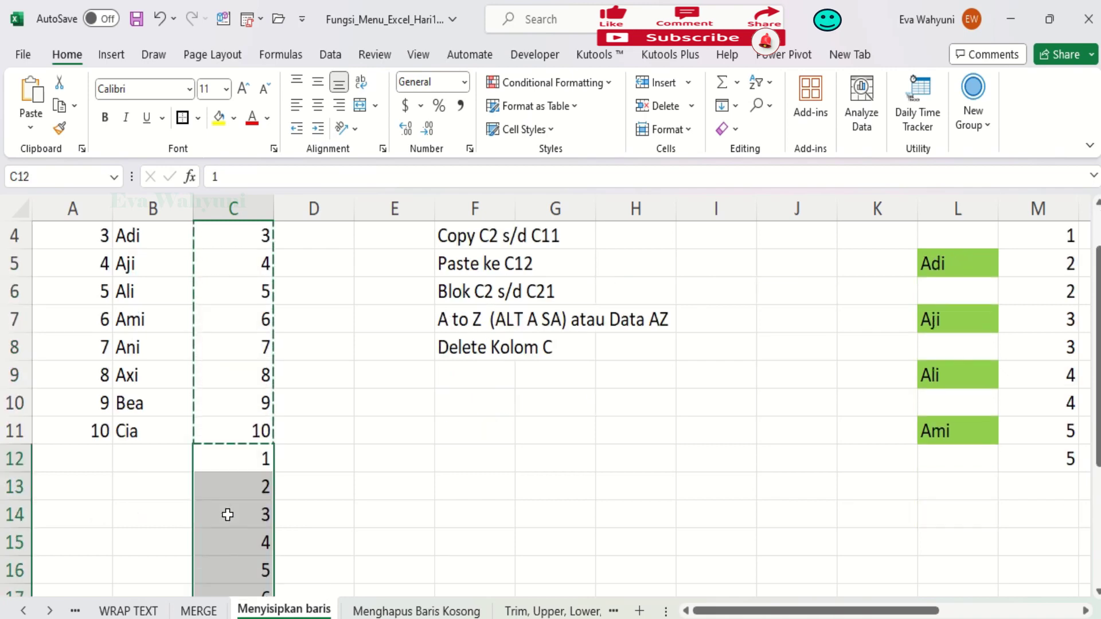
scroll(197, 484, "up", 4)
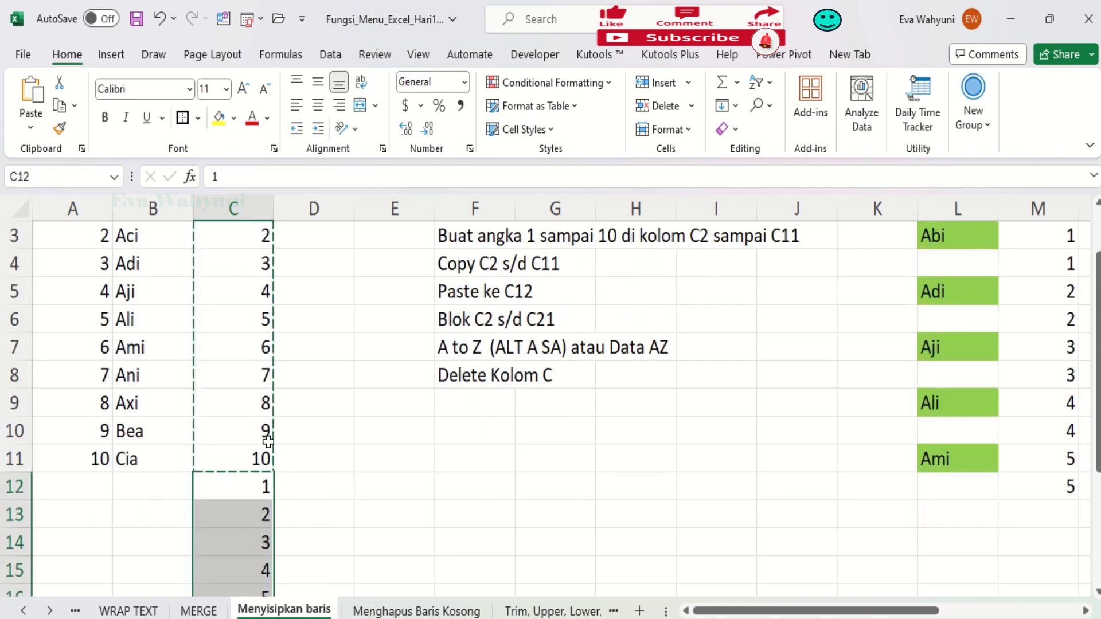
- Sort C2:C21 in ascending order, expanding the sort to the adjacent name list, and check the blank rows between the names
left_click(259, 266)
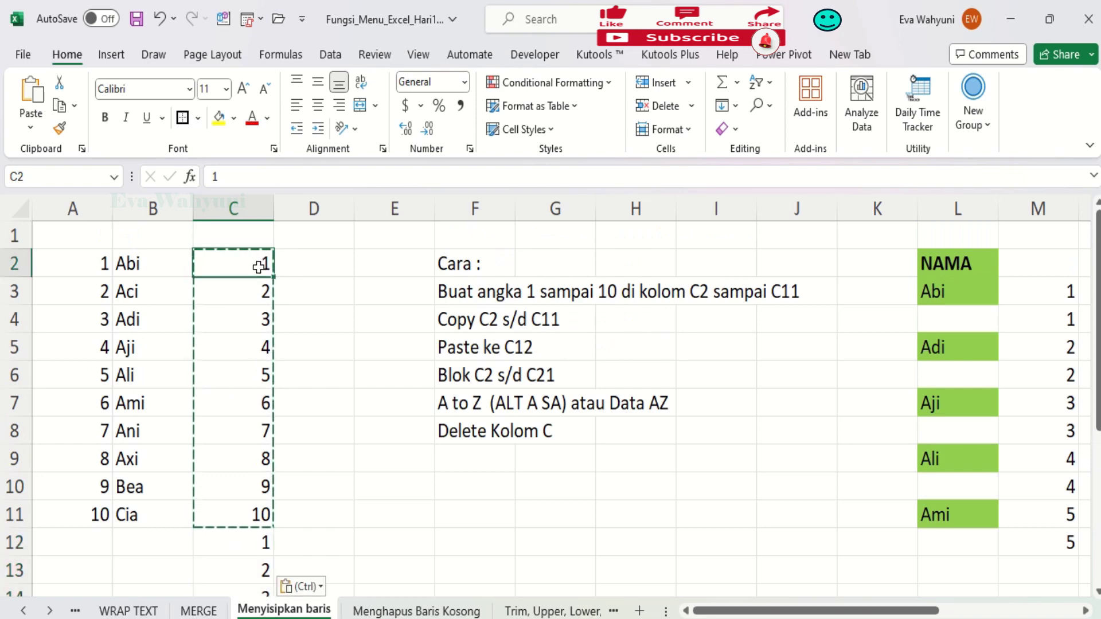
key("ctrl+shift+Down")
scroll(292, 297, "up", 4)
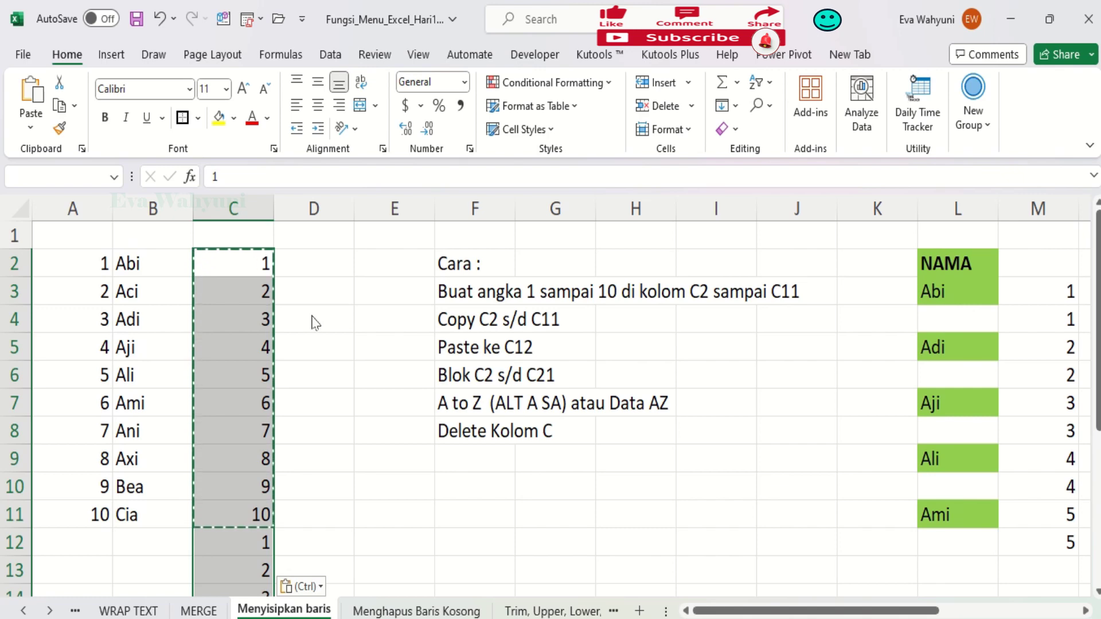
key("alt")
key("a")
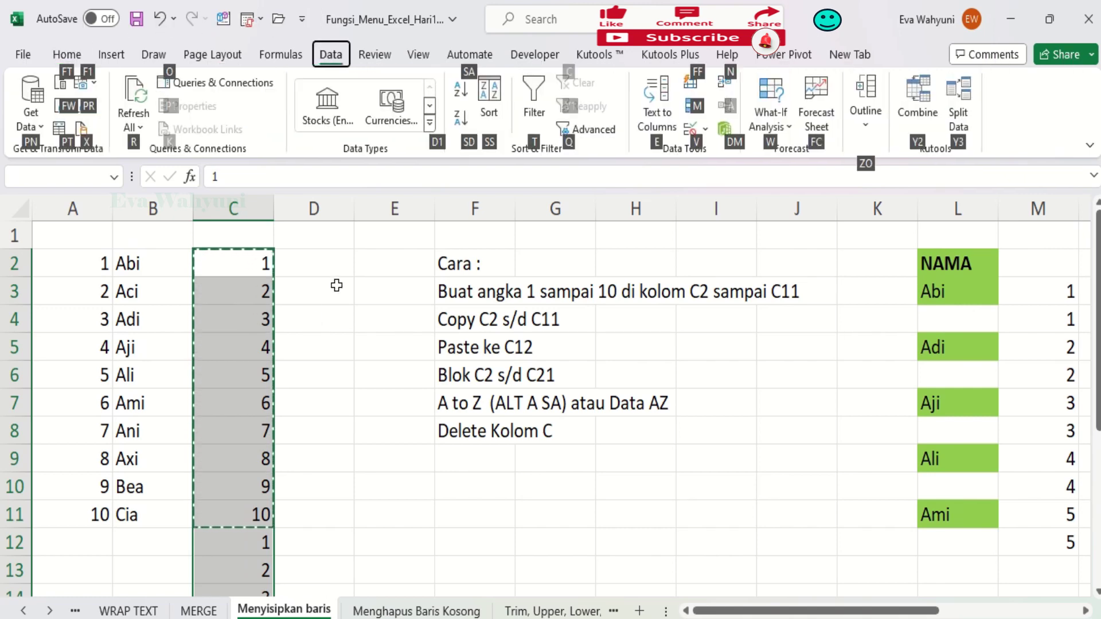
left_click(460, 98)
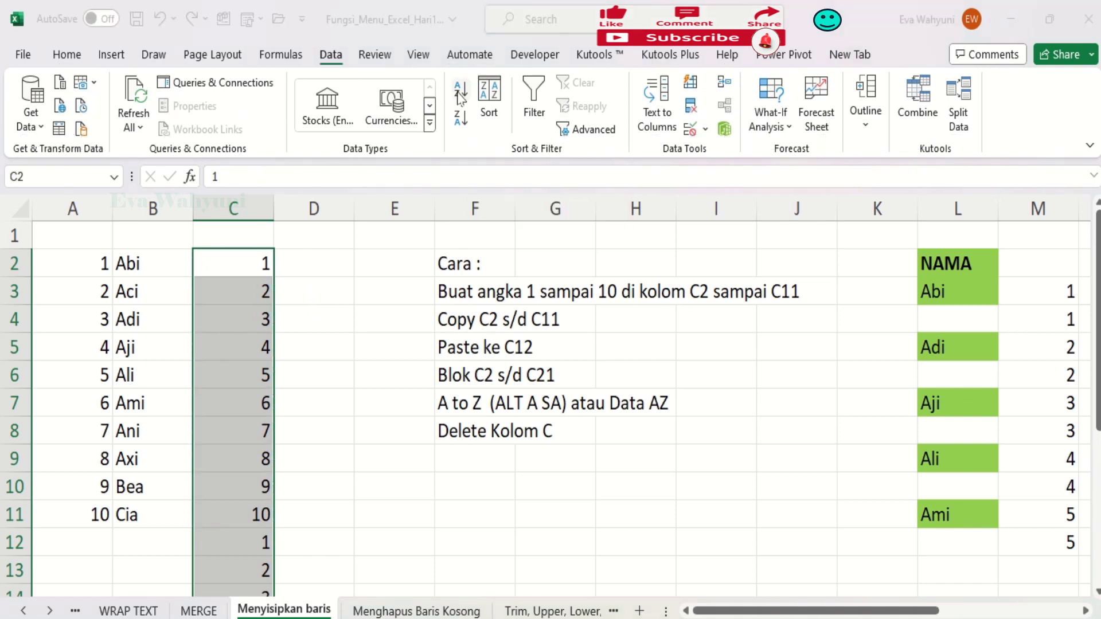
left_click(786, 434)
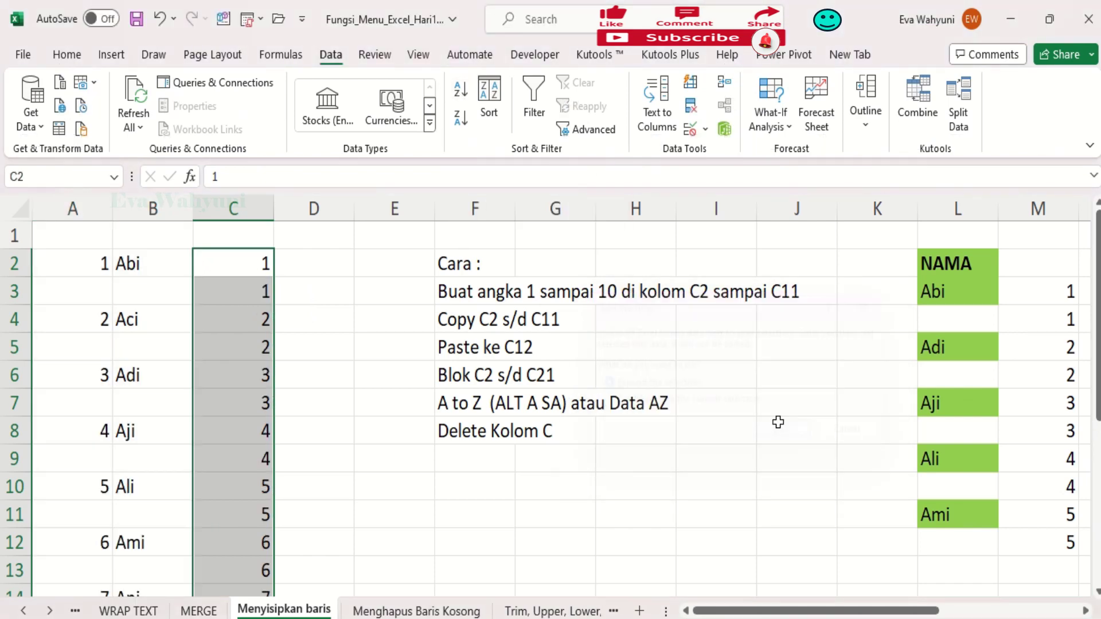
left_click(362, 410)
left_click_drag(91, 288, 141, 288)
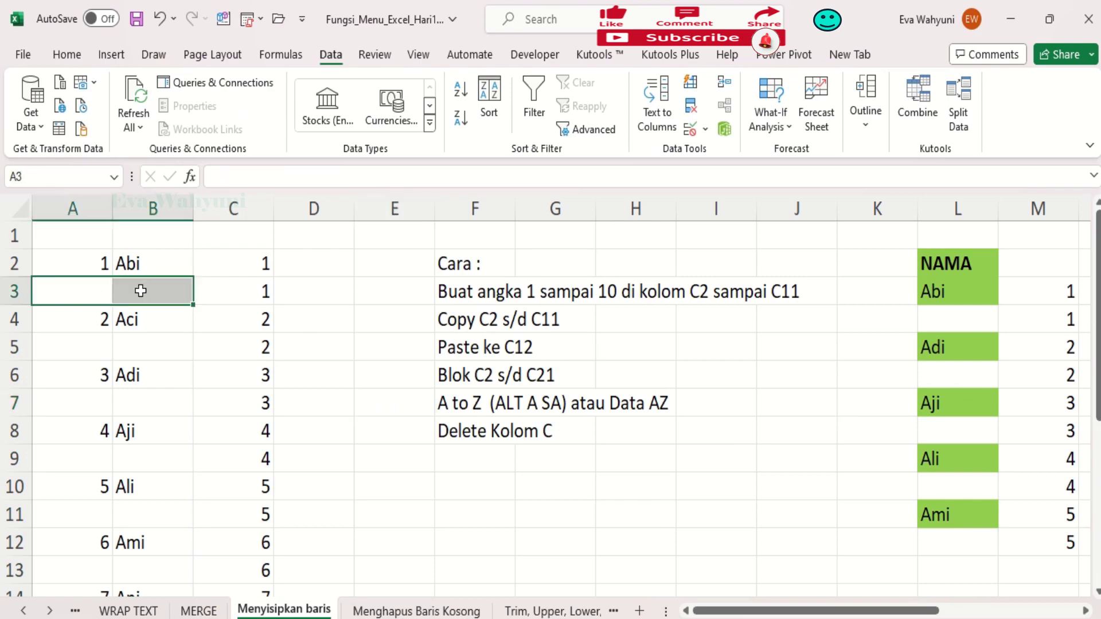
left_click_drag(92, 347, 140, 346)
left_click_drag(98, 396, 129, 398)
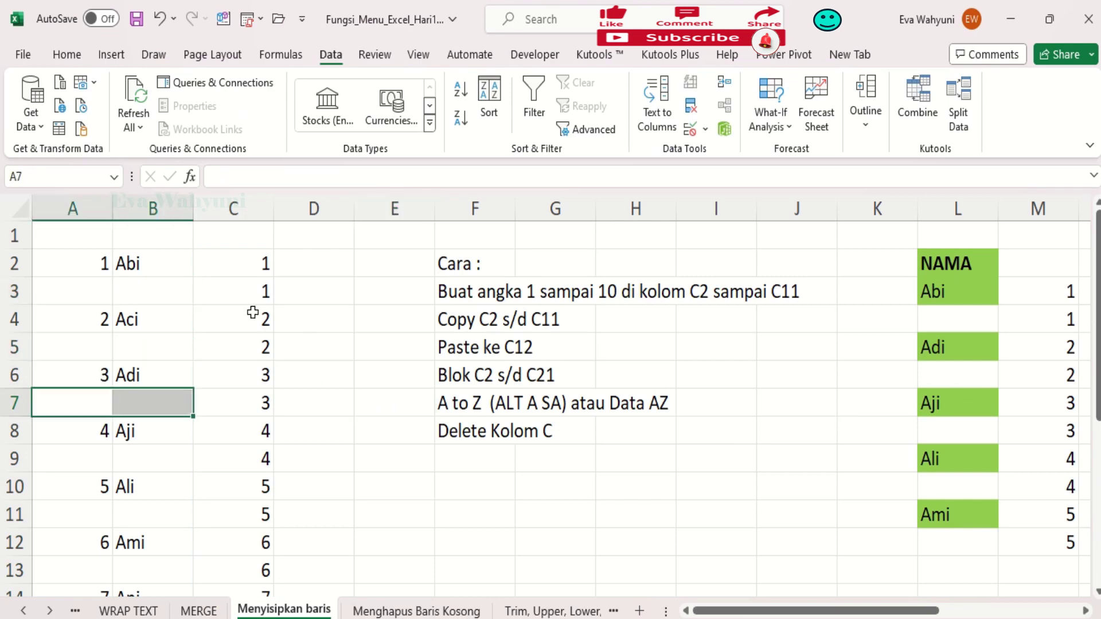
- Clear the contents of helper column C and check the spaced name list down to its last entry
left_click(254, 215)
right_click(254, 215)
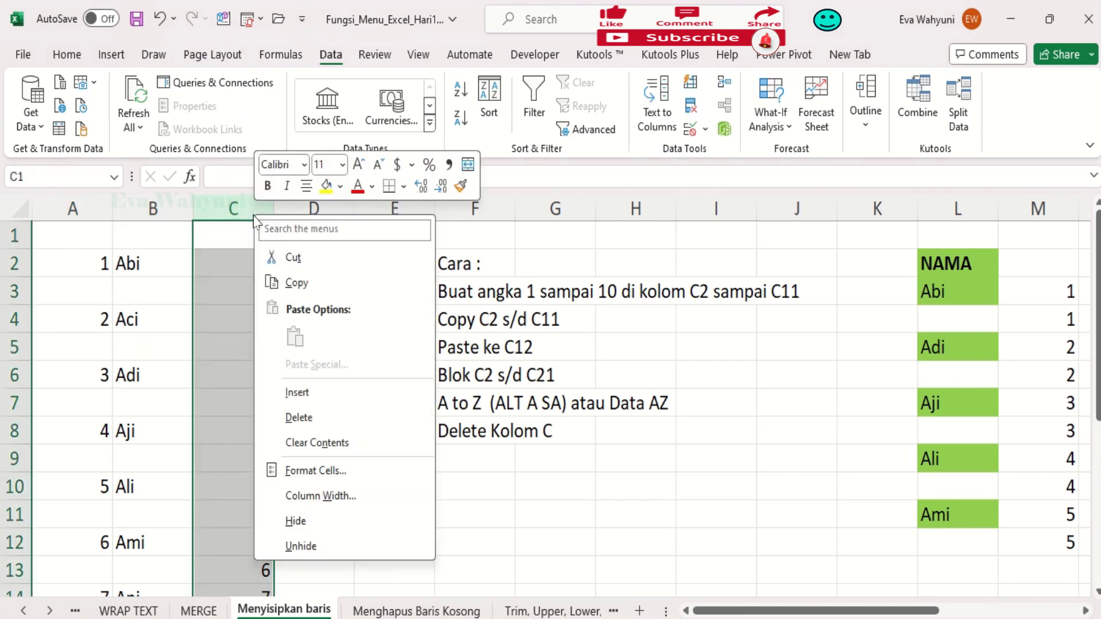
left_click(315, 445)
scroll(147, 541, "down", 4)
left_click(164, 458)
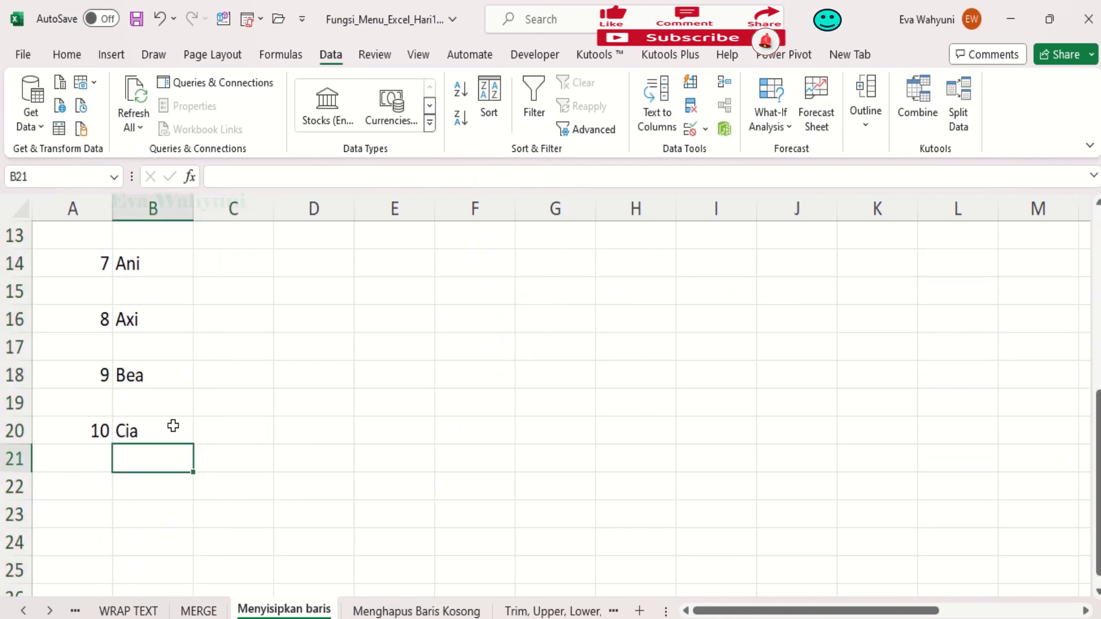
left_click(155, 431)
scroll(364, 384, "up", 4)
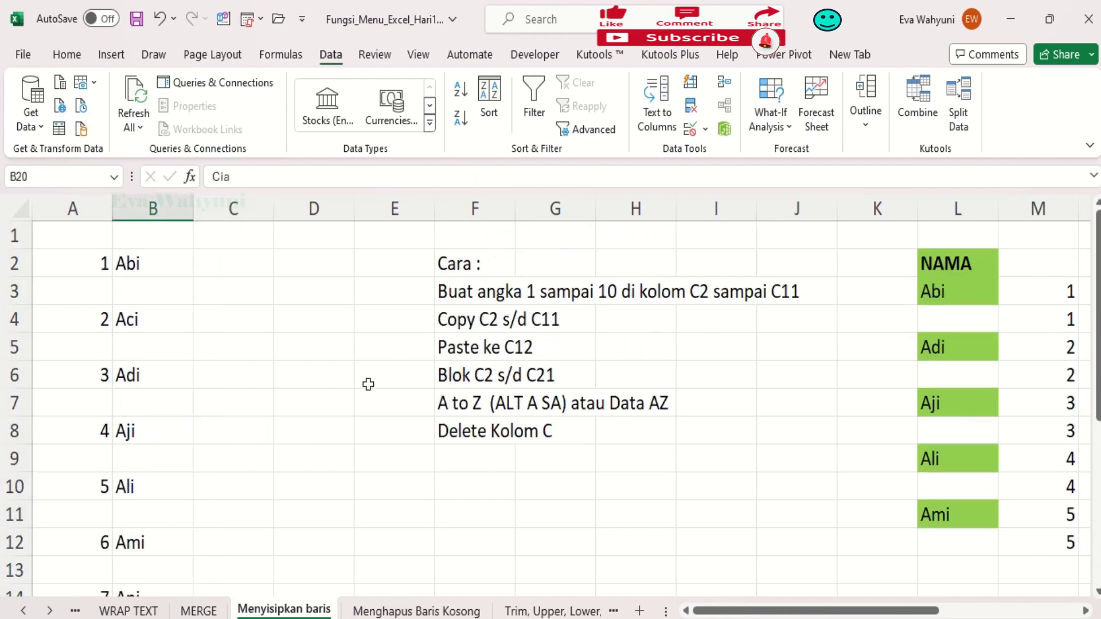
- Switch to the Menghapus Baris Kosong sheet and go to the start of the sales data
left_click(392, 612)
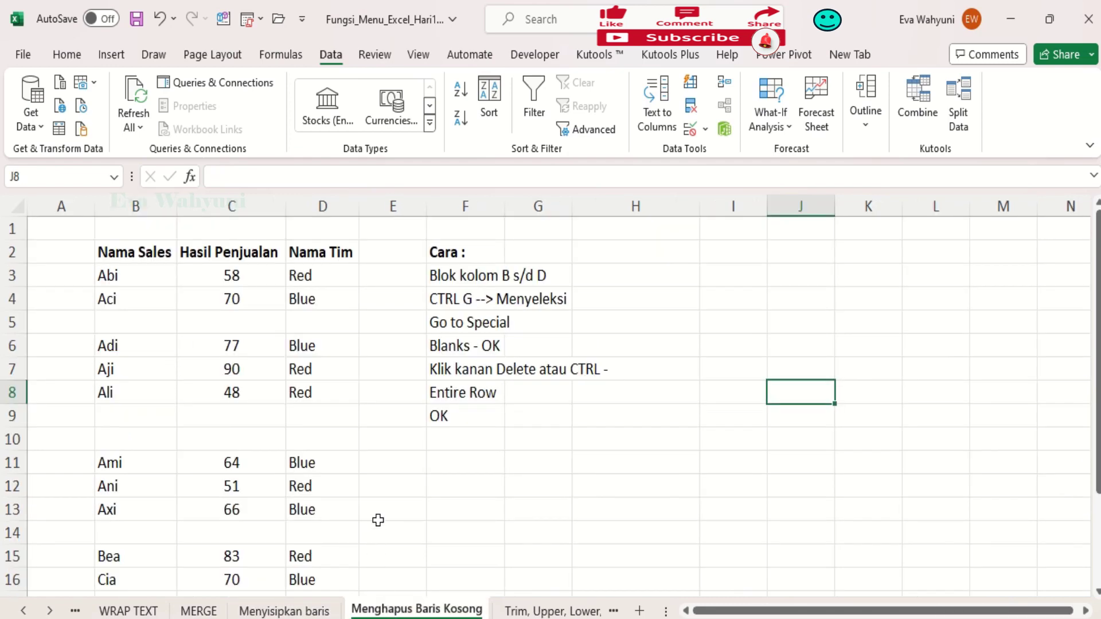
left_click(96, 277)
- Try deleting the blank cells B5:D5 with the Shift cells left option, and undo the deletion
left_click_drag(109, 321, 298, 321)
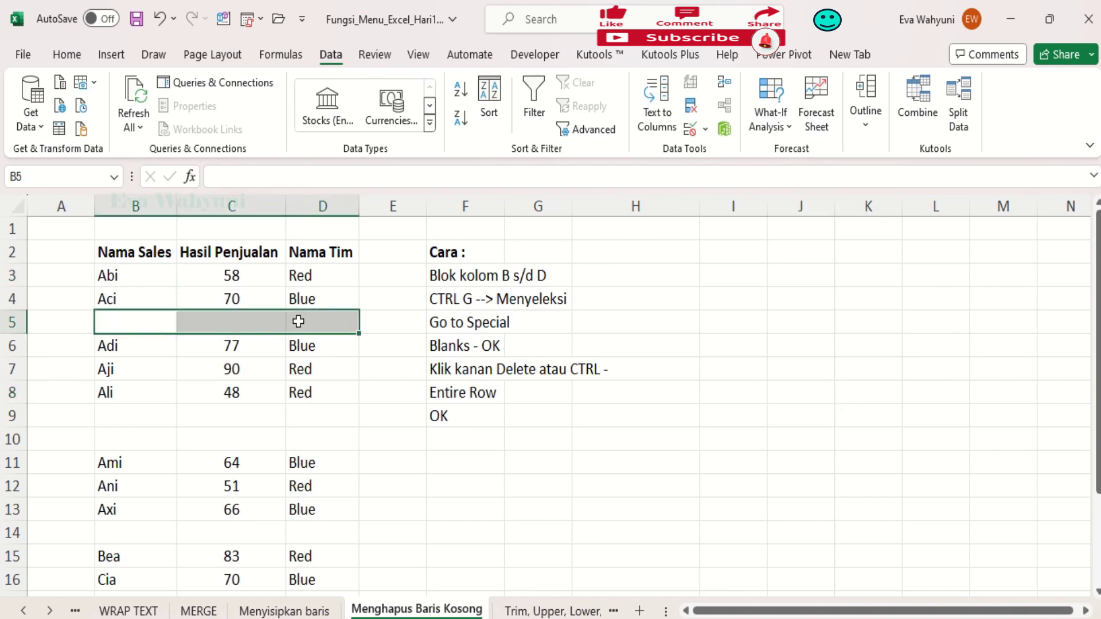
right_click(299, 321)
left_click(351, 302)
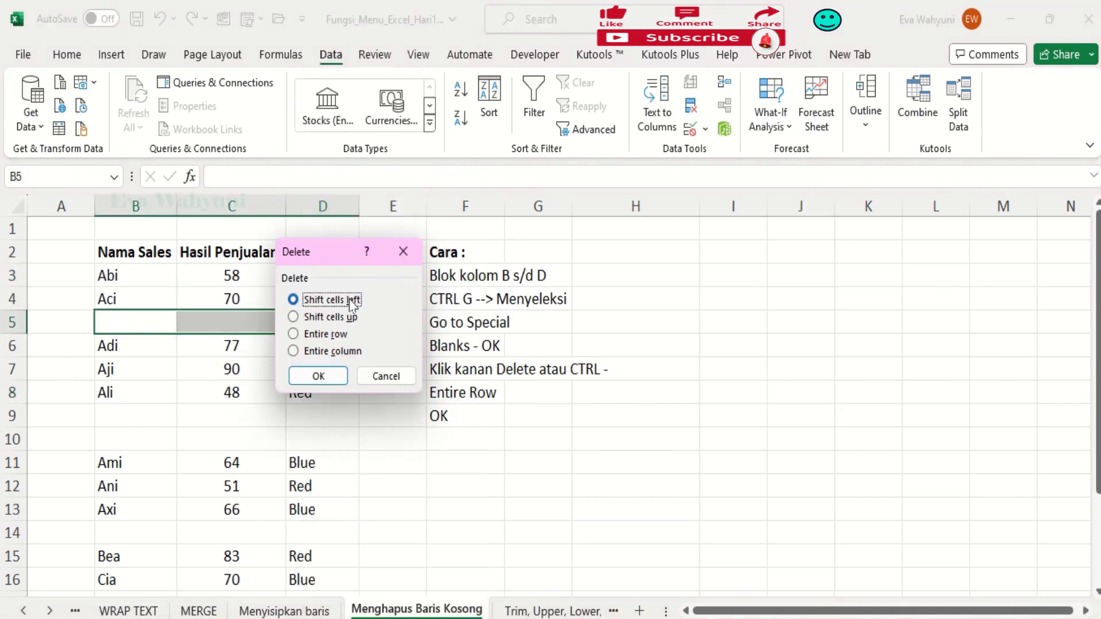
left_click(339, 378)
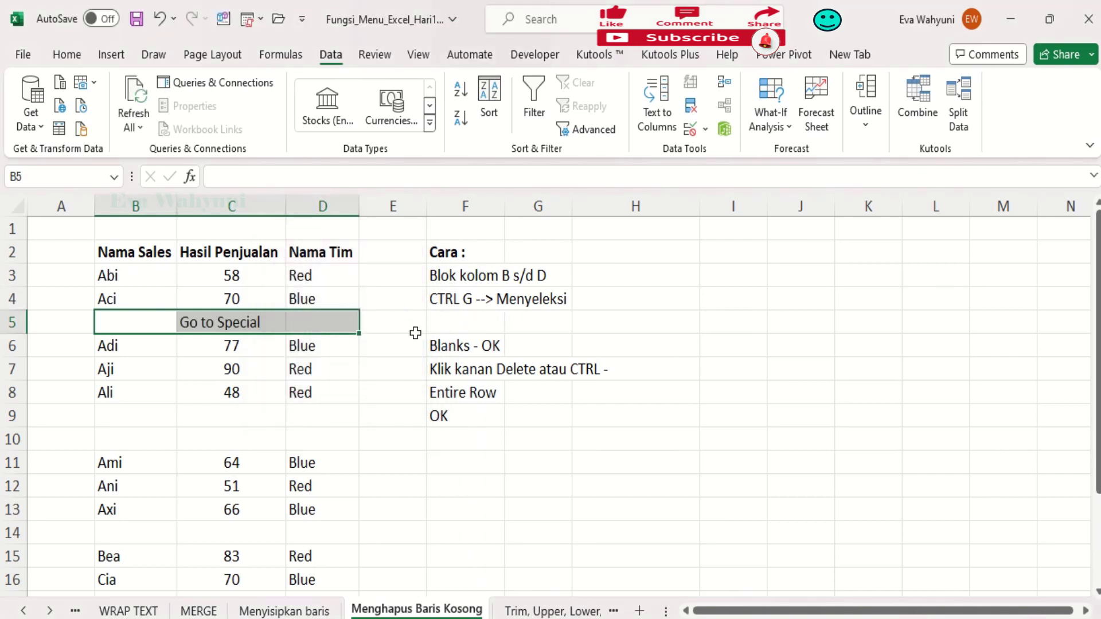
key("ctrl+z")
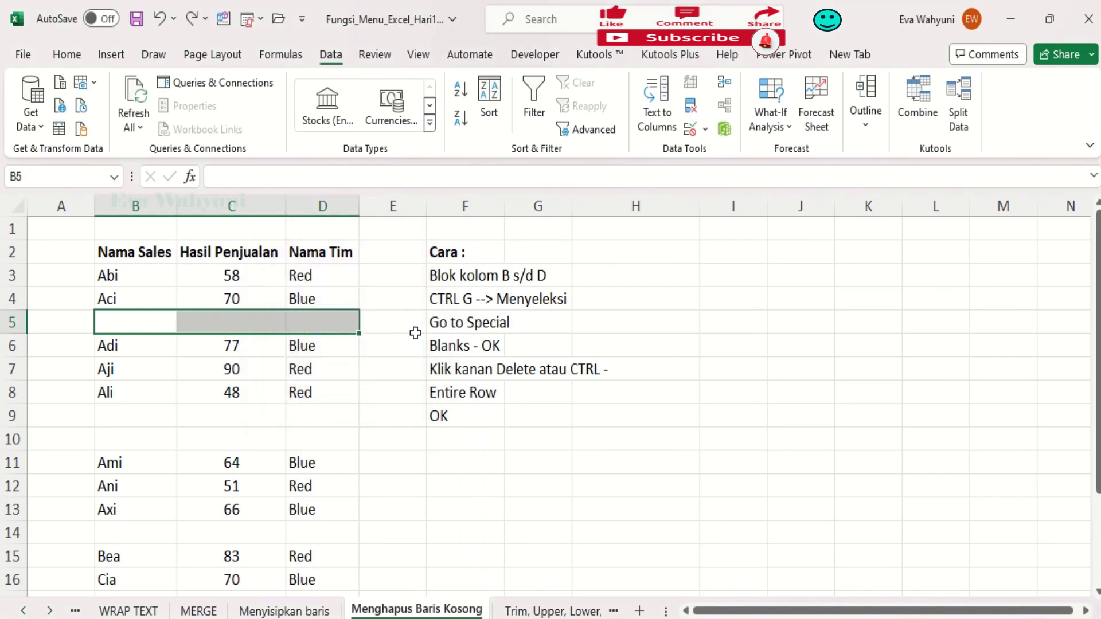
- Try deleting the blank cells B5:D5 with the Shift cells up option
right_click(250, 317)
left_click(297, 303)
left_click(294, 322)
left_click(267, 380)
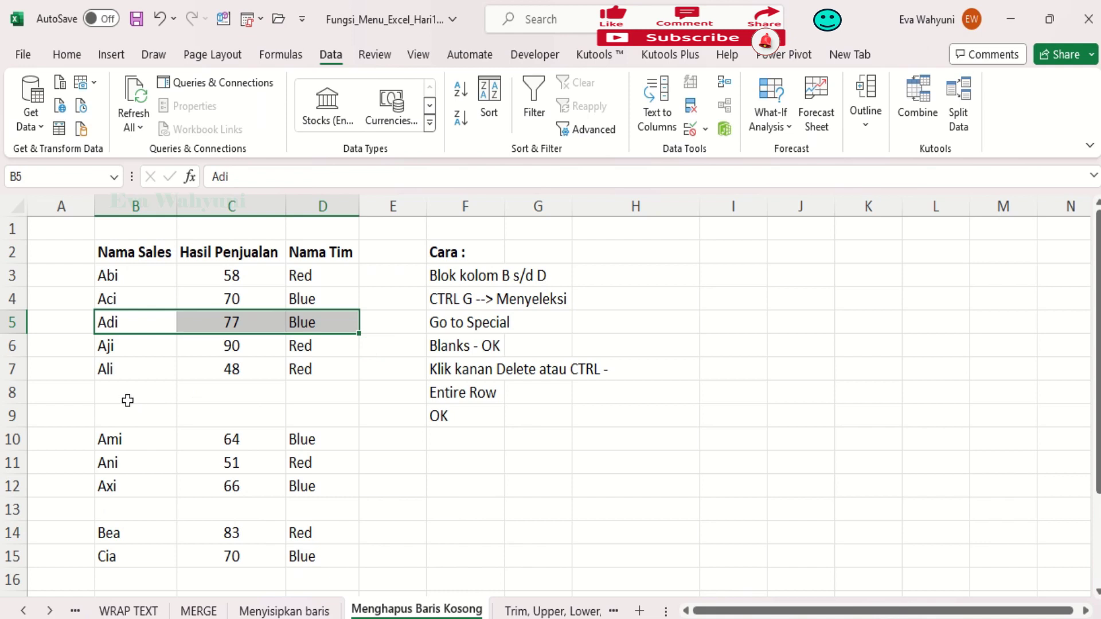
- Try deleting the blank cells B8:D9 with the Shift cells up option, and undo both shift-up deletions
left_click_drag(128, 398, 289, 413)
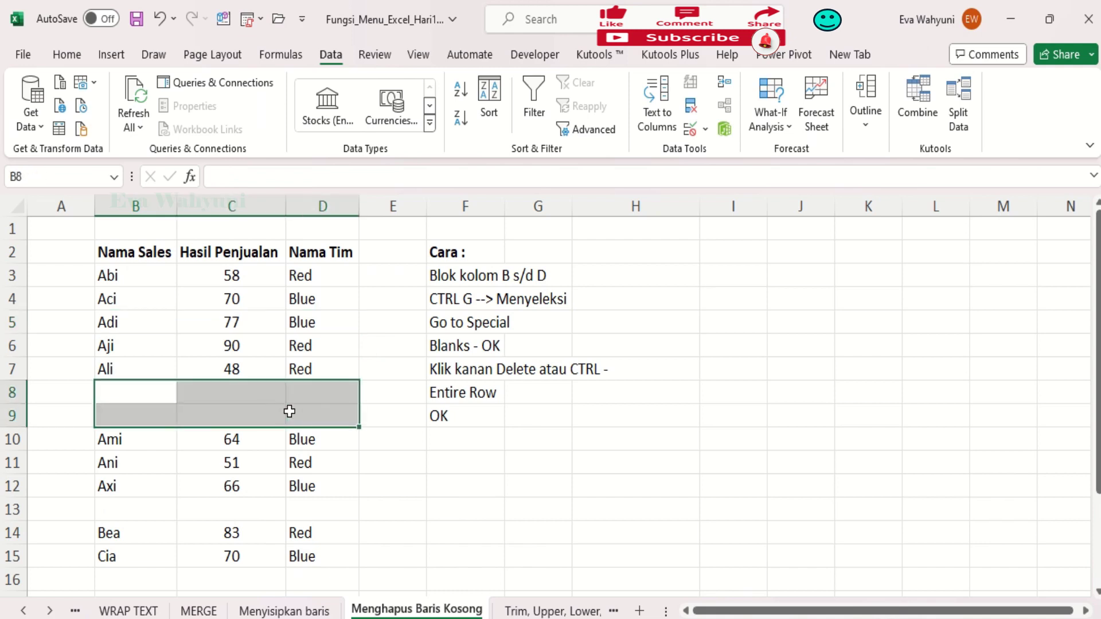
right_click(289, 411)
left_click(338, 227)
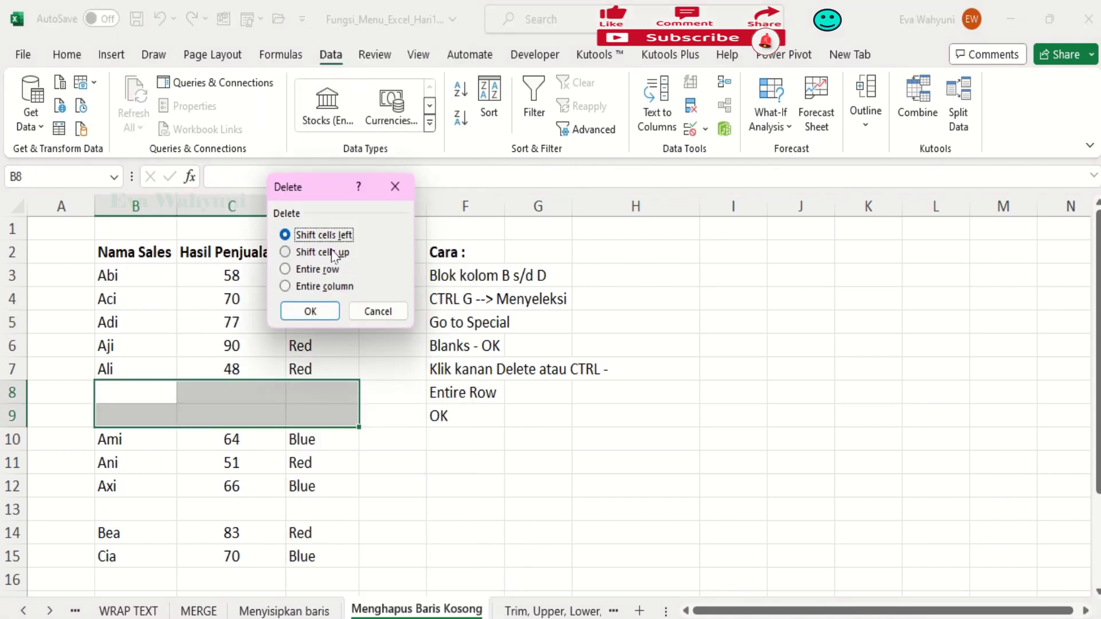
left_click(334, 252)
left_click(329, 311)
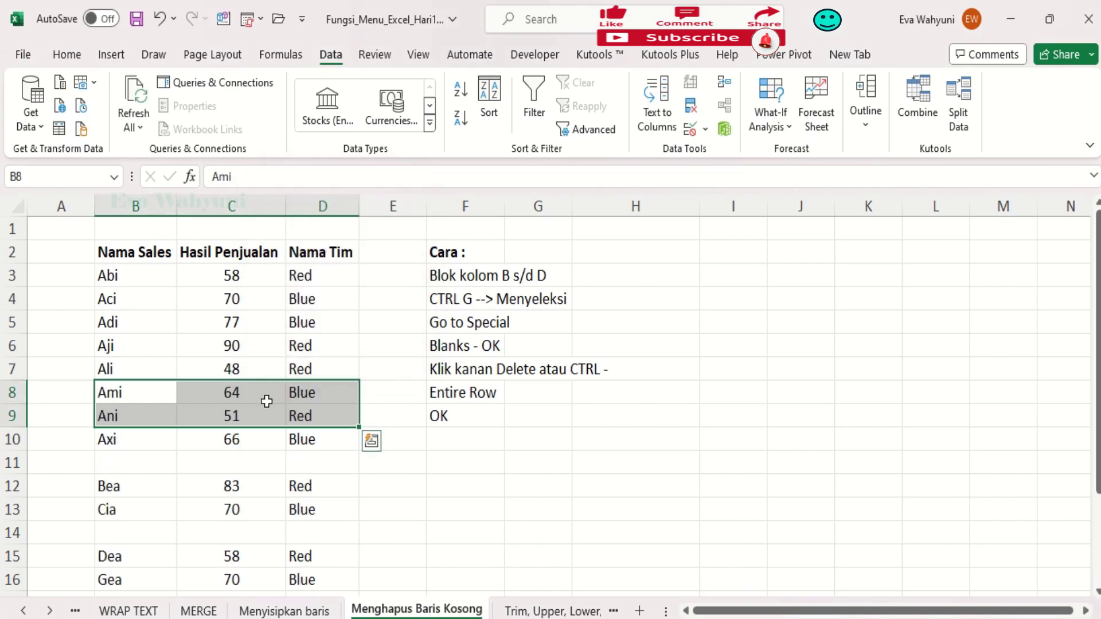
key("ctrl+z")
key("ctrl+z")
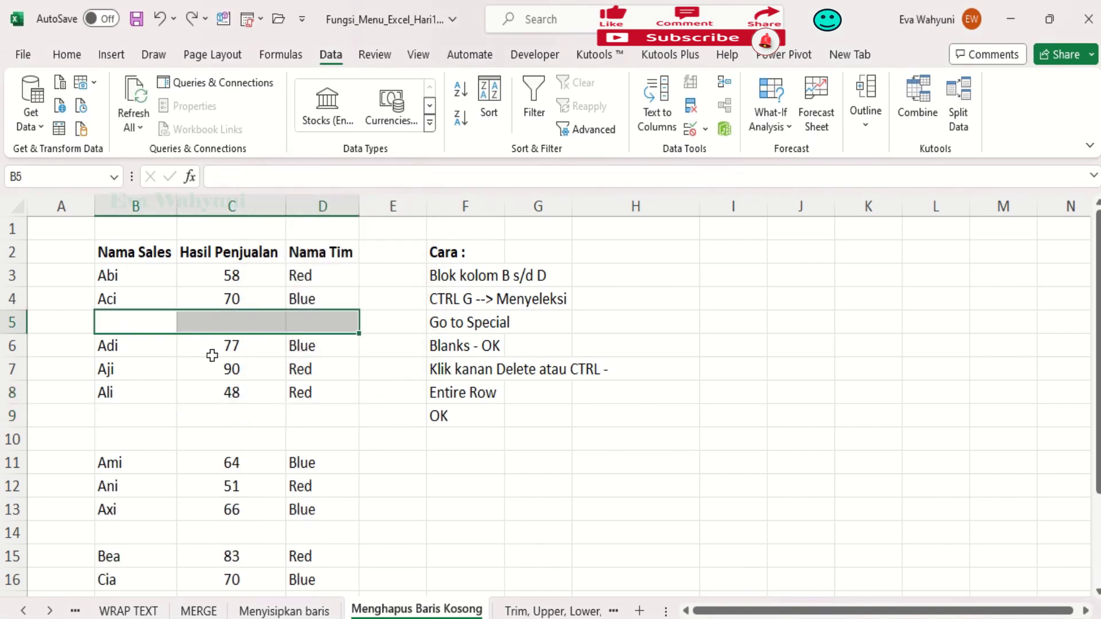
- Try inserting an entire row at B5:D5, and undo the insertion
right_click(217, 318)
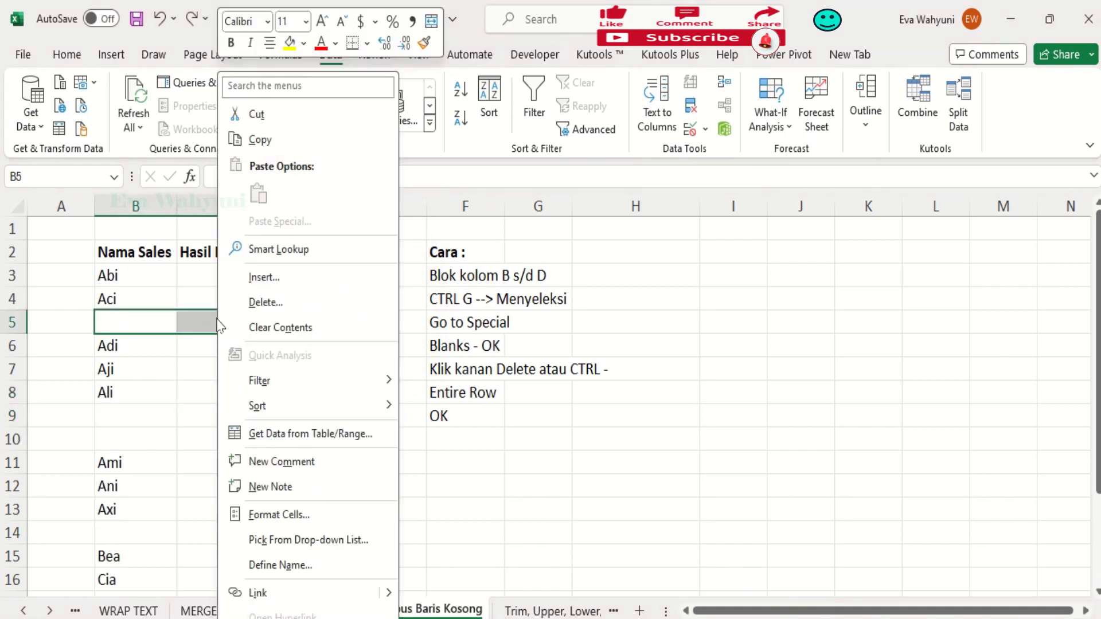
left_click(266, 277)
left_click(253, 311)
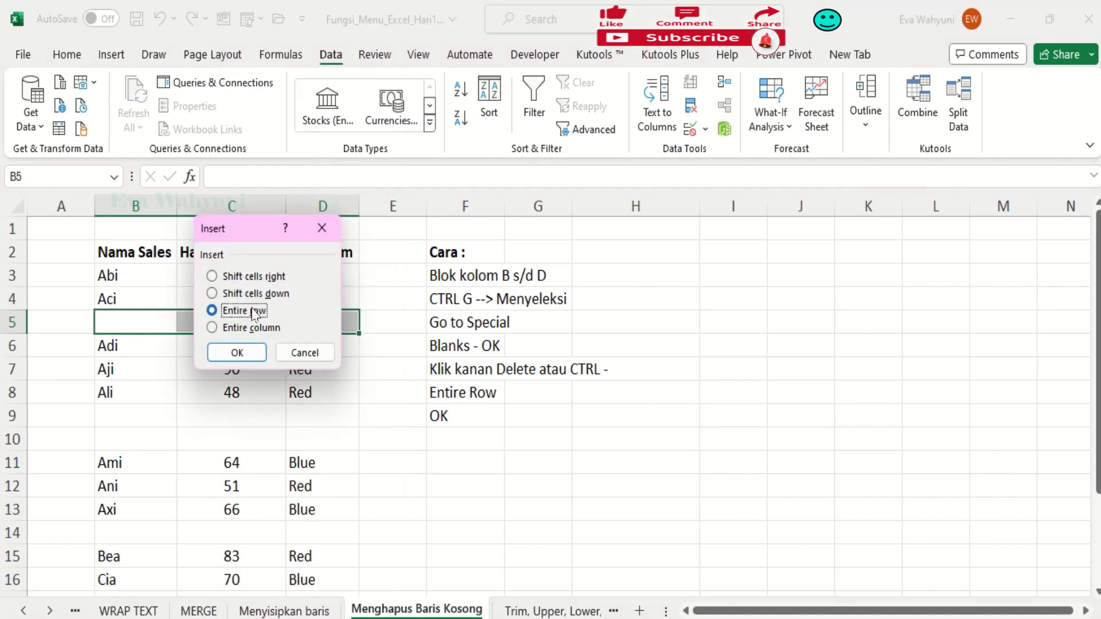
left_click(250, 353)
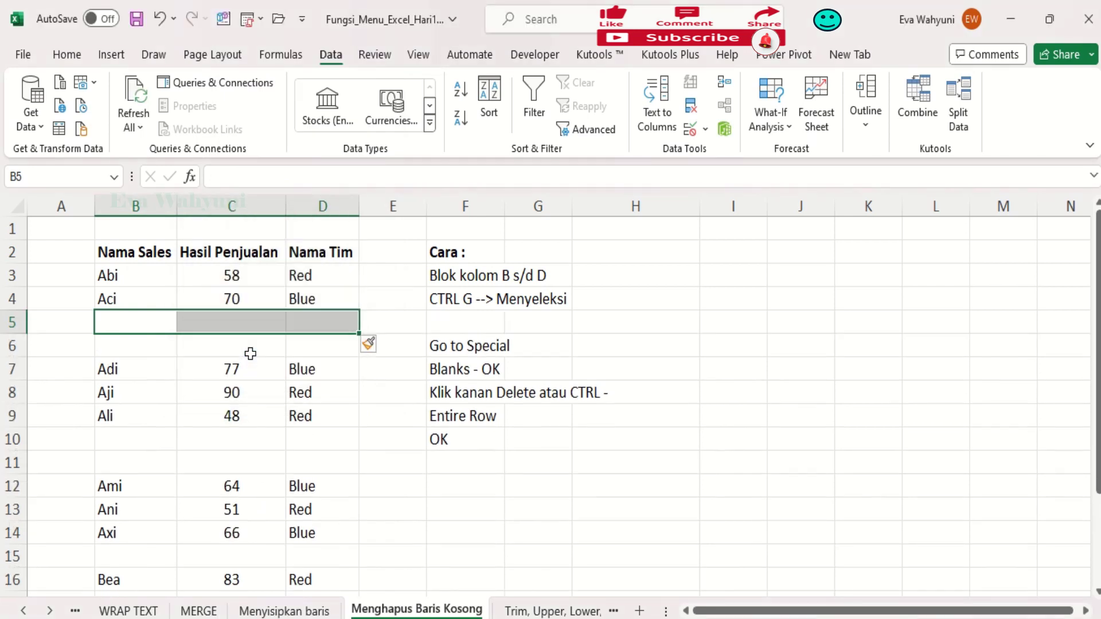
key("ctrl+z")
- Try deleting the blank cells B5:D5 with the Entire row option, and undo the row deletion
right_click(251, 322)
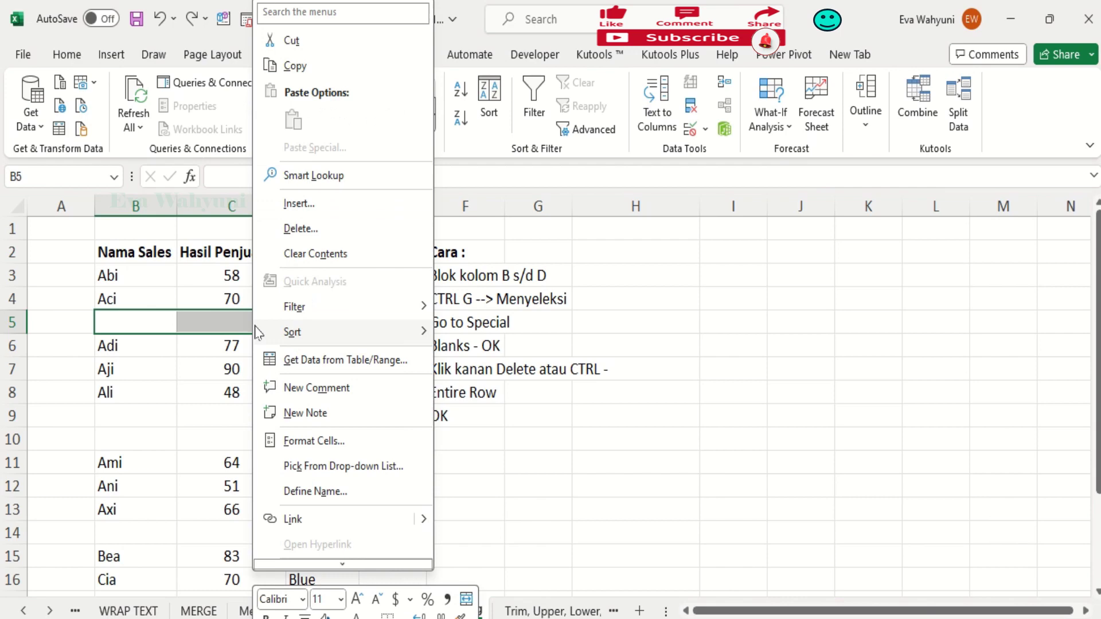
left_click(297, 228)
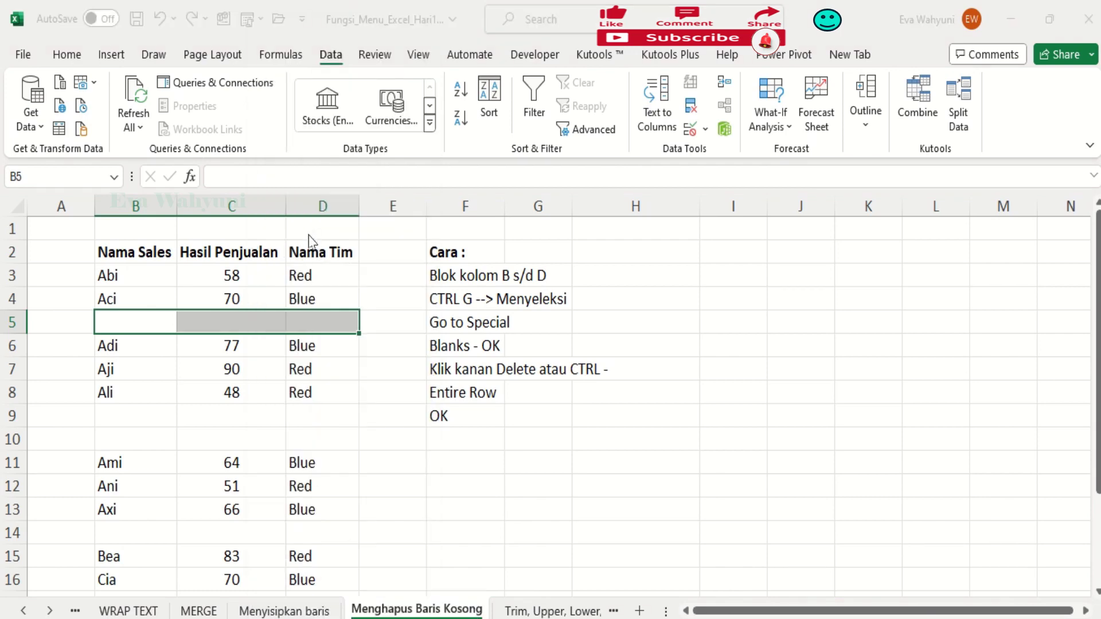
left_click(285, 262)
left_click(294, 308)
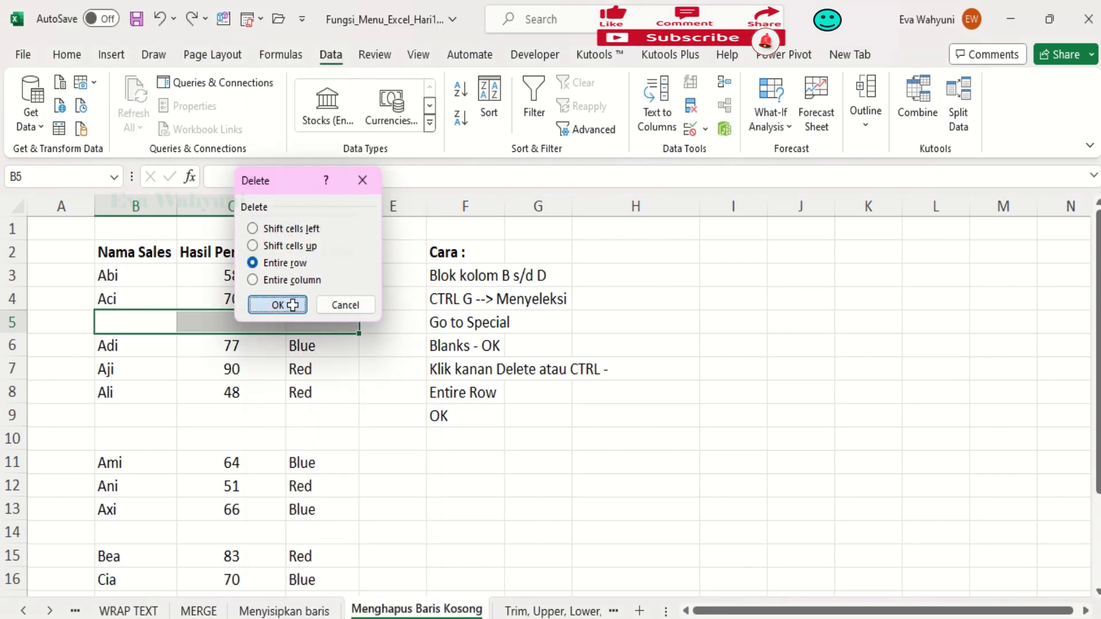
left_click(13, 312)
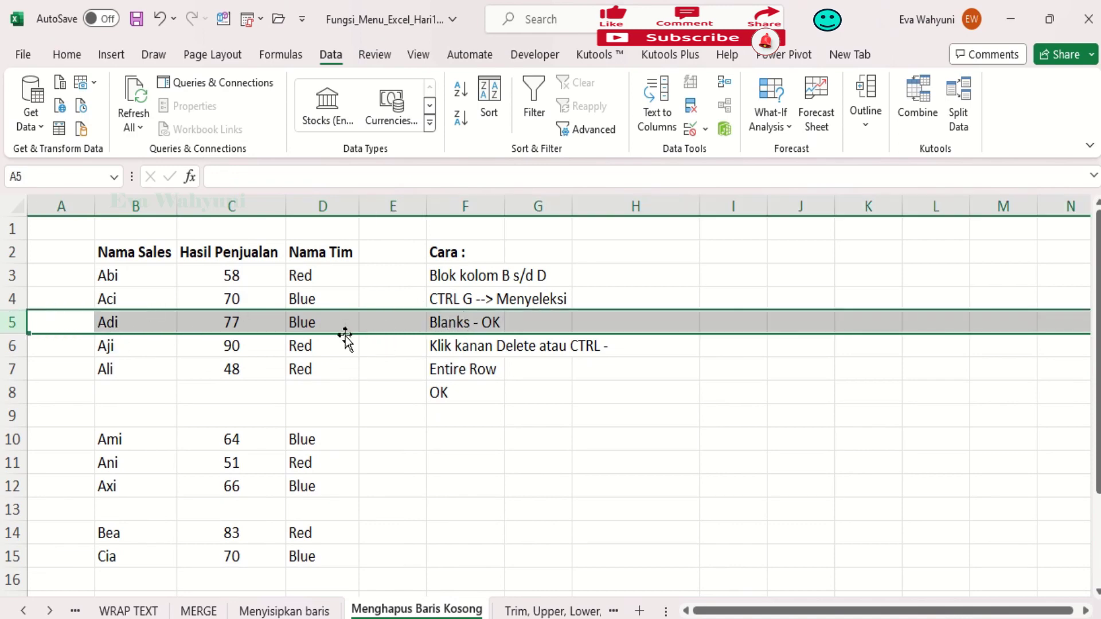
key("ctrl+z")
- Try deleting B5:D5 with the Entire column option, and undo the column deletion
right_click(250, 321)
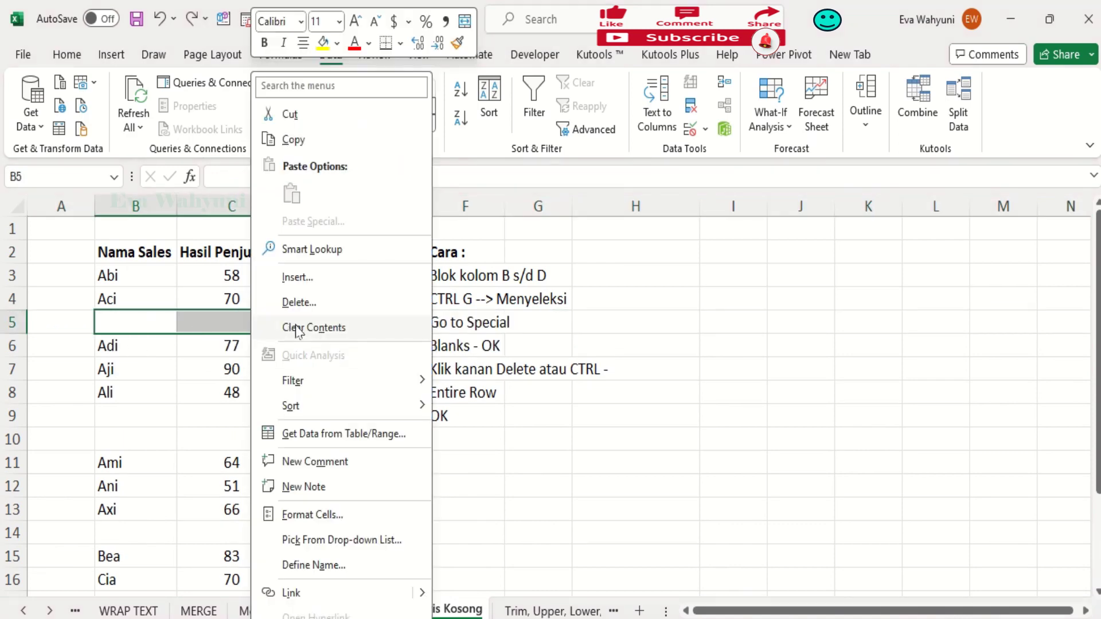
left_click(298, 305)
left_click(242, 359)
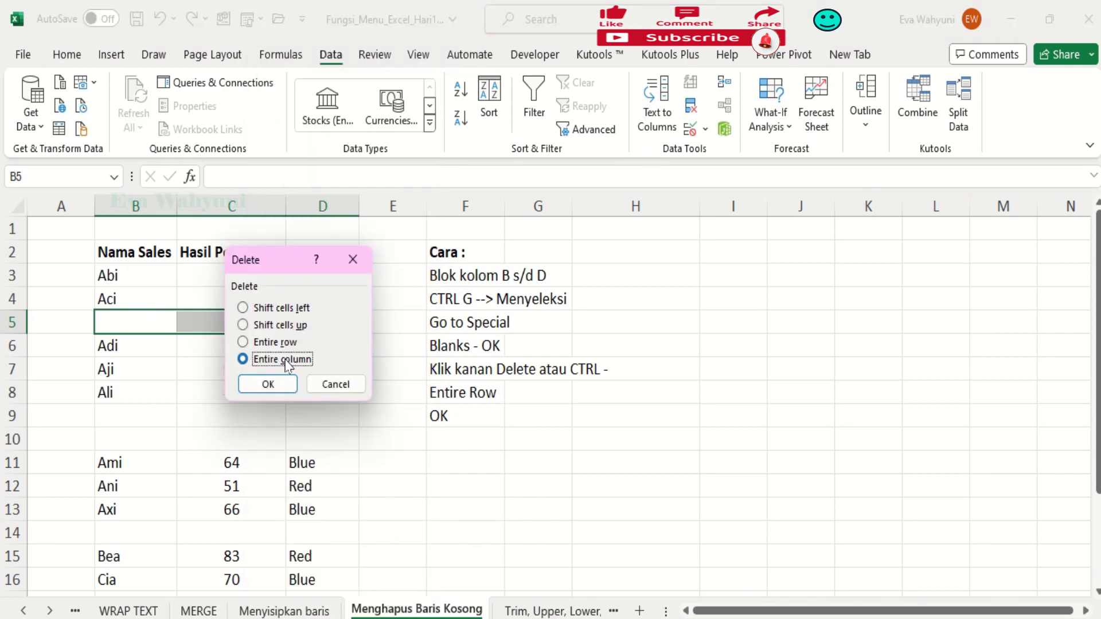
left_click(267, 384)
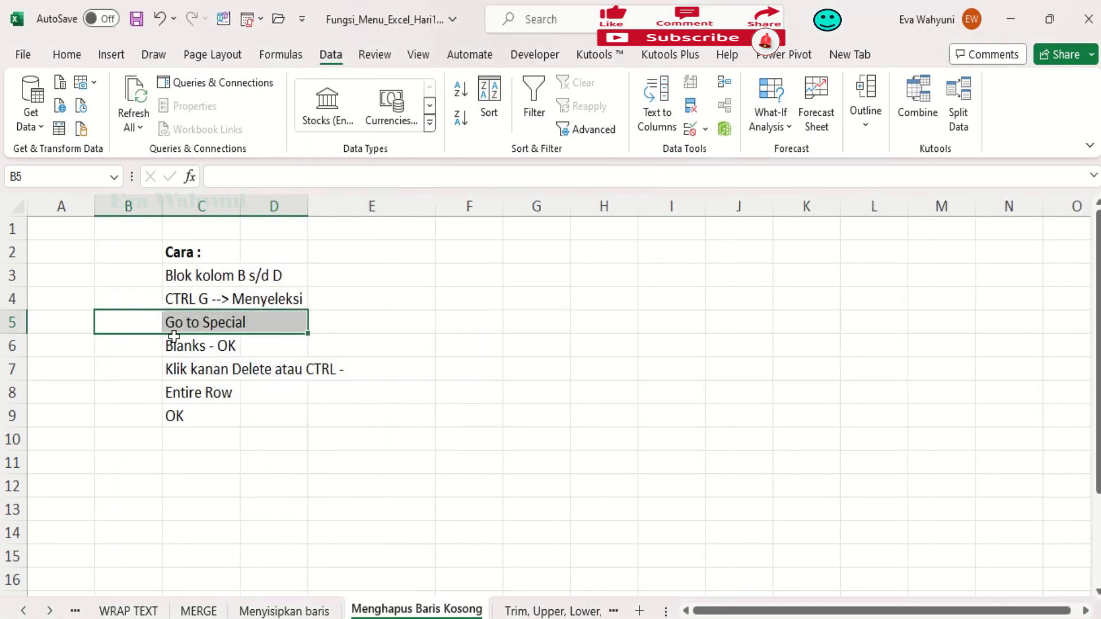
key("ctrl+z")
left_click(196, 409)
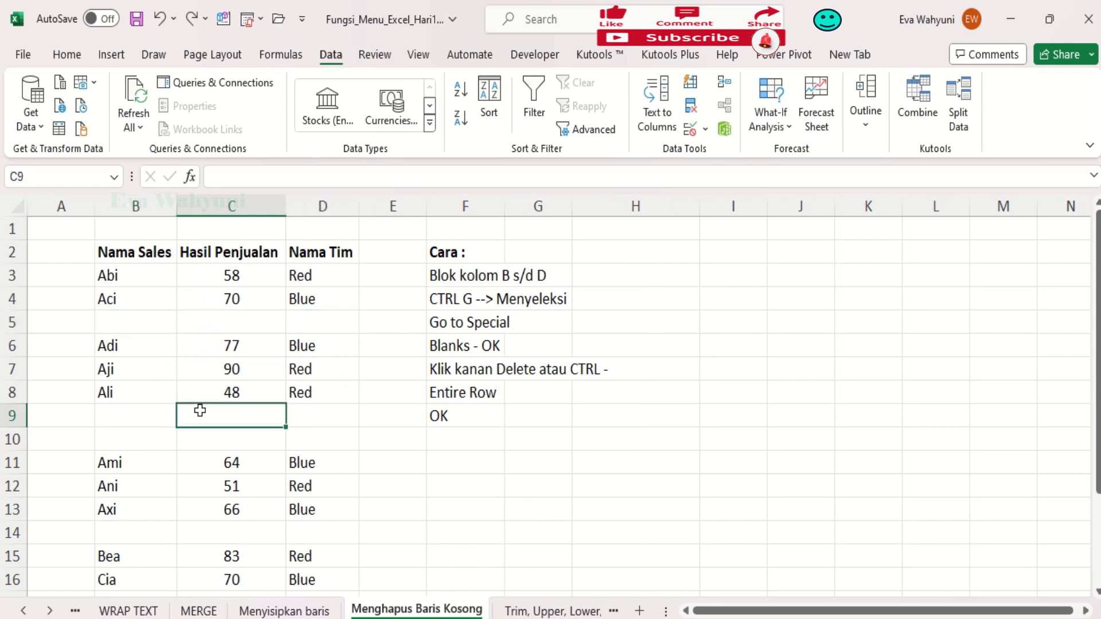
- Try deleting the blank ranges B5:D5, B9:D10, B14:D14 and B17:D17 together with the Shift cells up option
left_click_drag(112, 321, 315, 322)
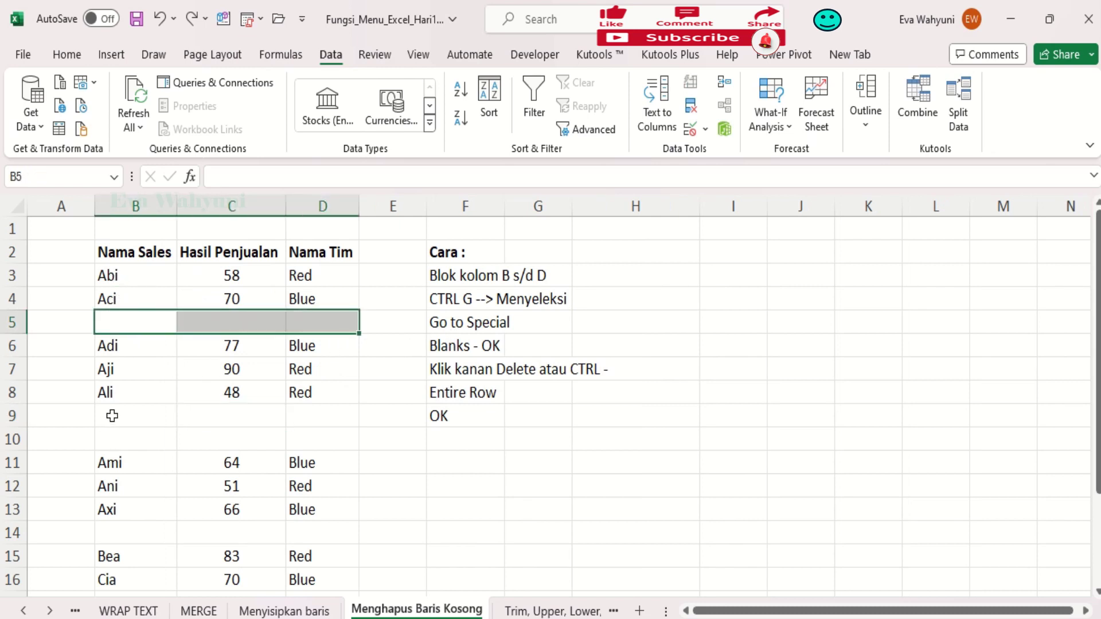
left_click_drag(112, 416, 316, 438, "ctrl")
scroll(144, 493, "down", 1)
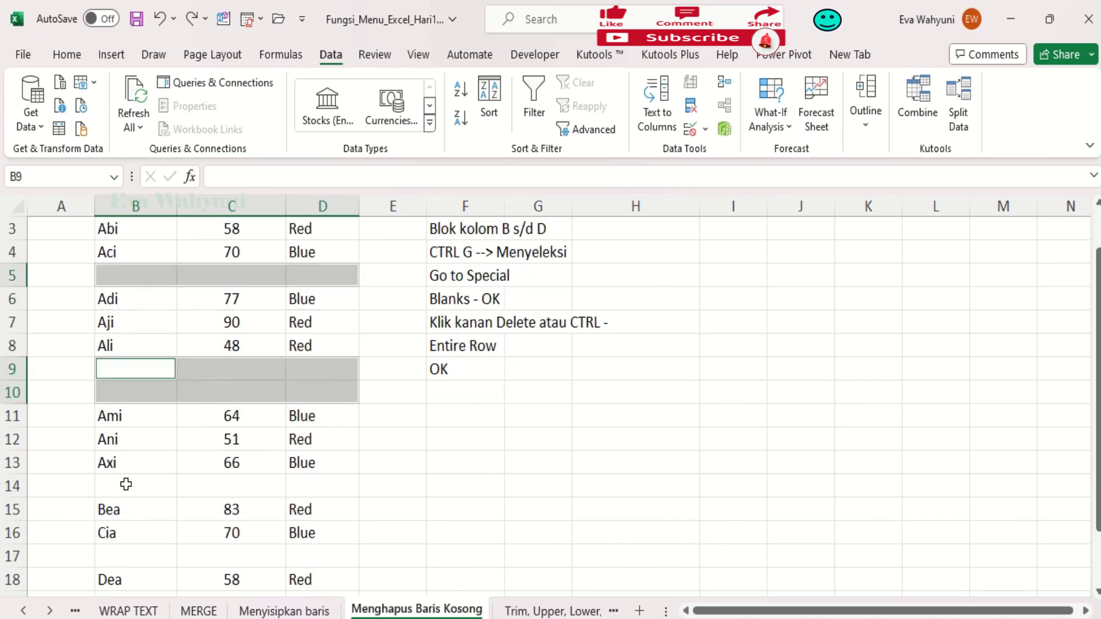
left_click_drag(126, 485, 304, 485, "ctrl")
scroll(136, 500, "down", 1)
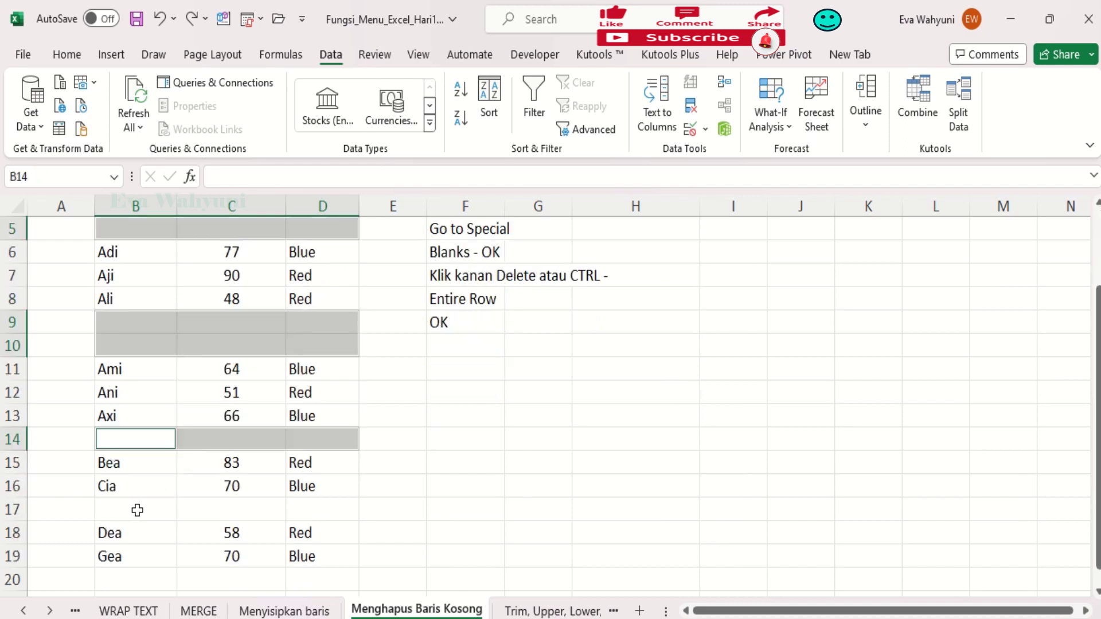
left_click_drag(137, 510, 312, 518, "ctrl")
scroll(192, 466, "up", 1)
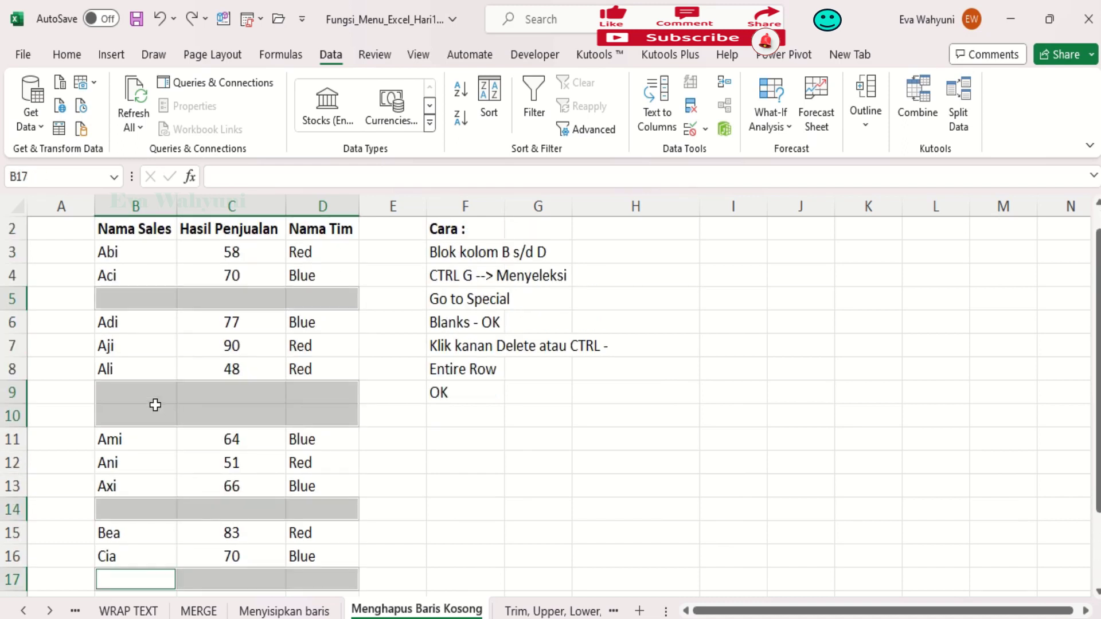
right_click(156, 409)
left_click(206, 312)
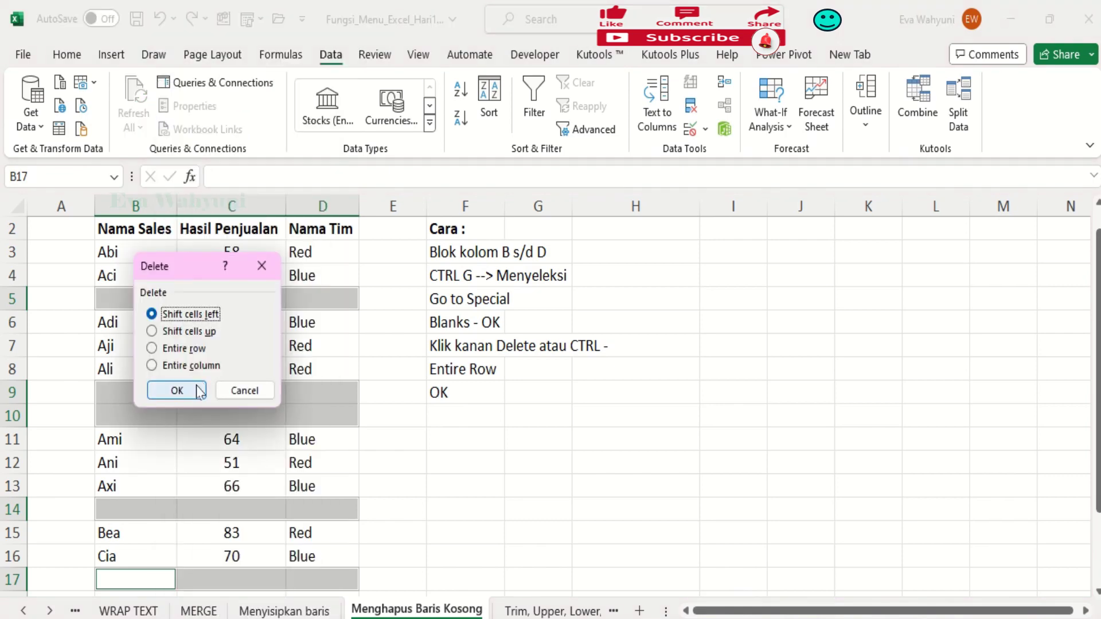
left_click(195, 331)
left_click(197, 391)
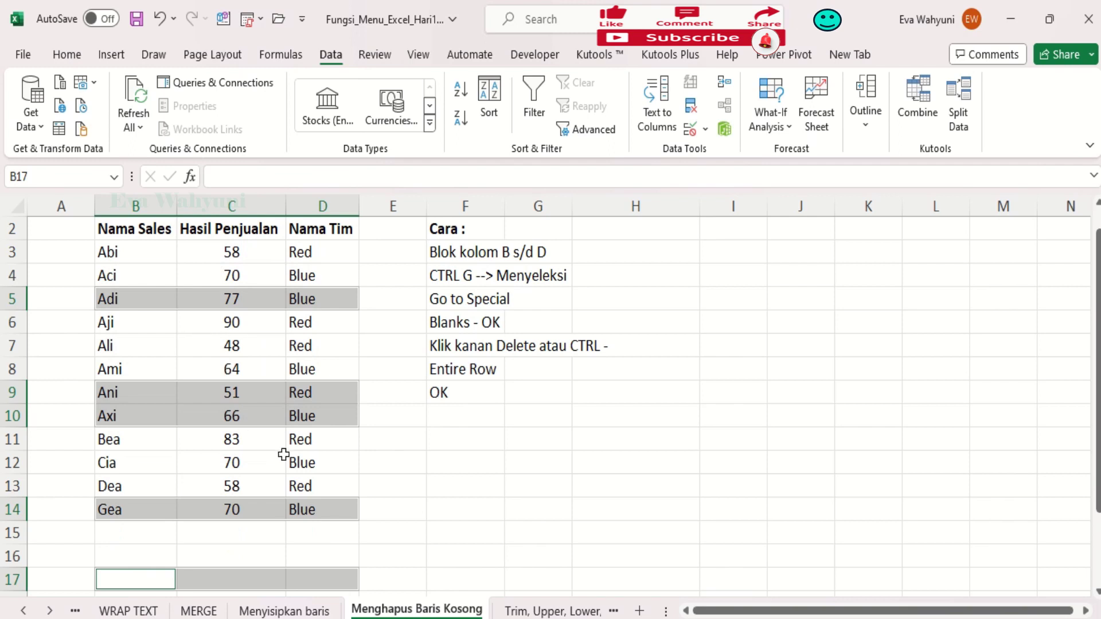
- Undo the shift-up deletion of the manually selected blank ranges
left_click(392, 477)
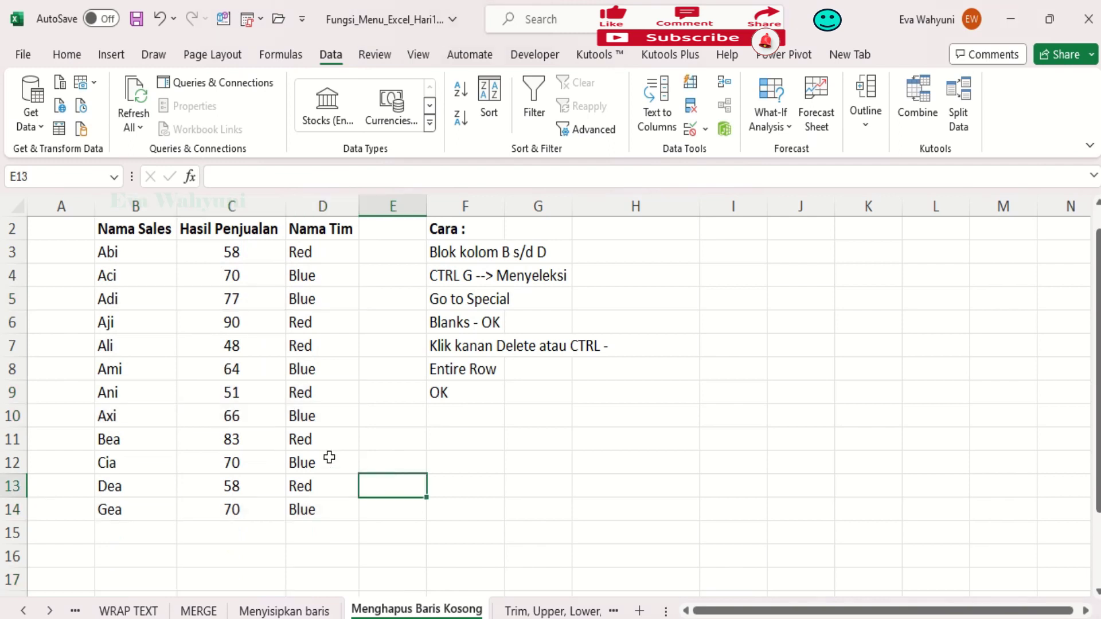
scroll(297, 461, "up", 1)
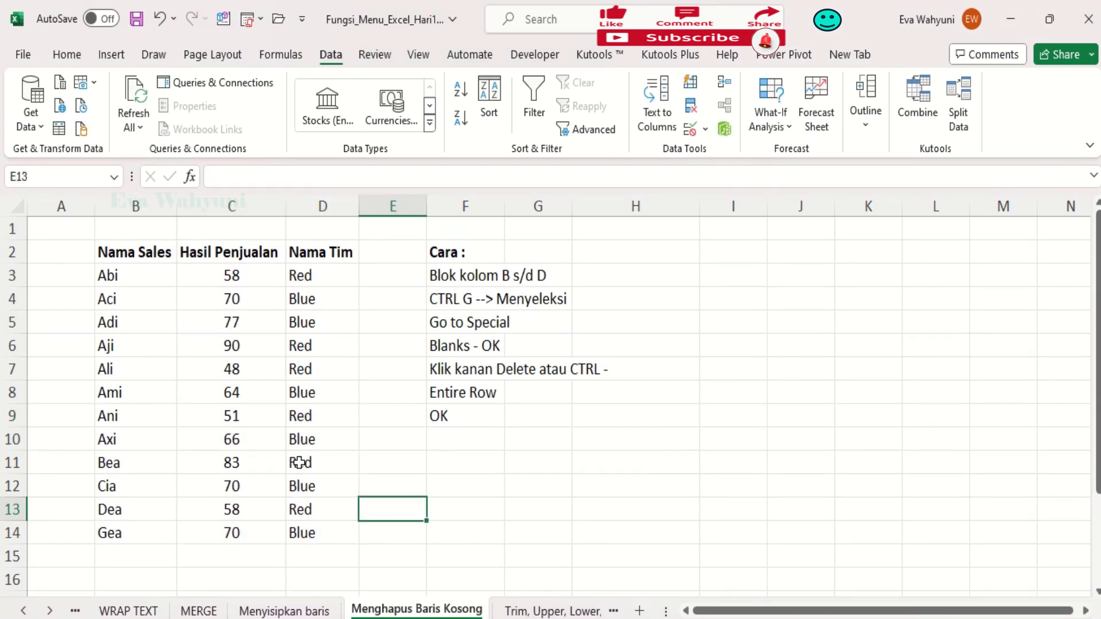
key("ctrl+z")
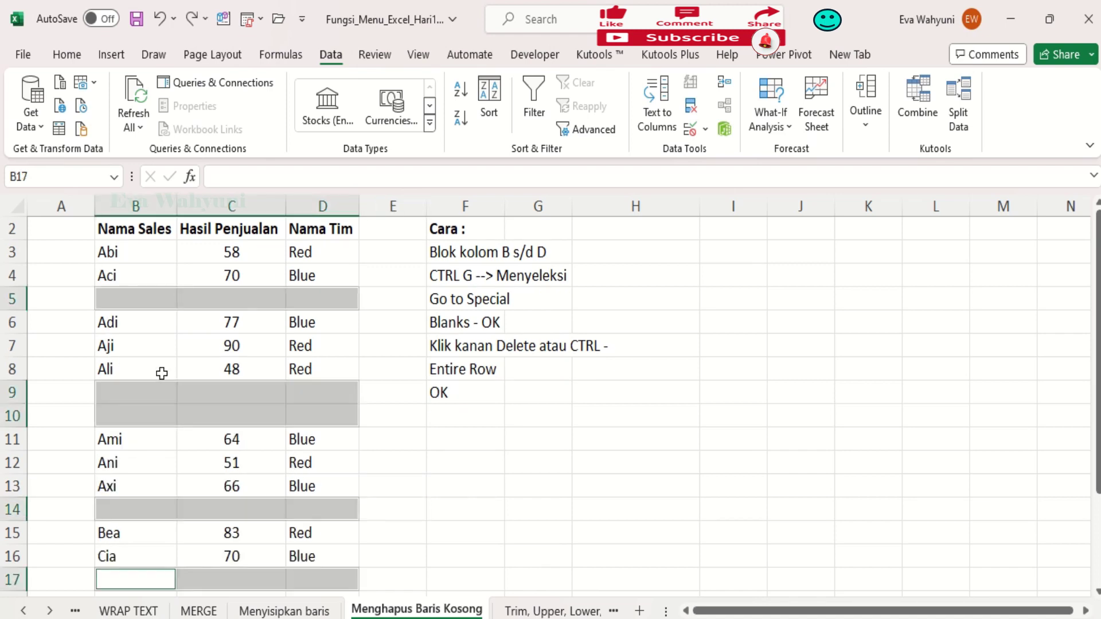
left_click(175, 355)
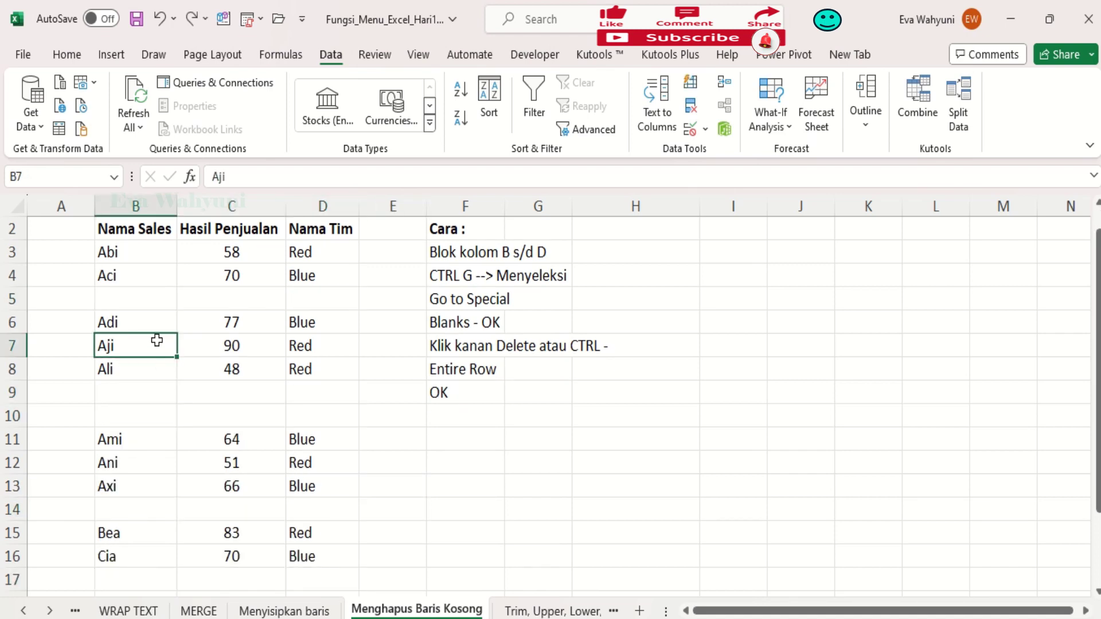
left_click_drag(134, 299, 307, 302)
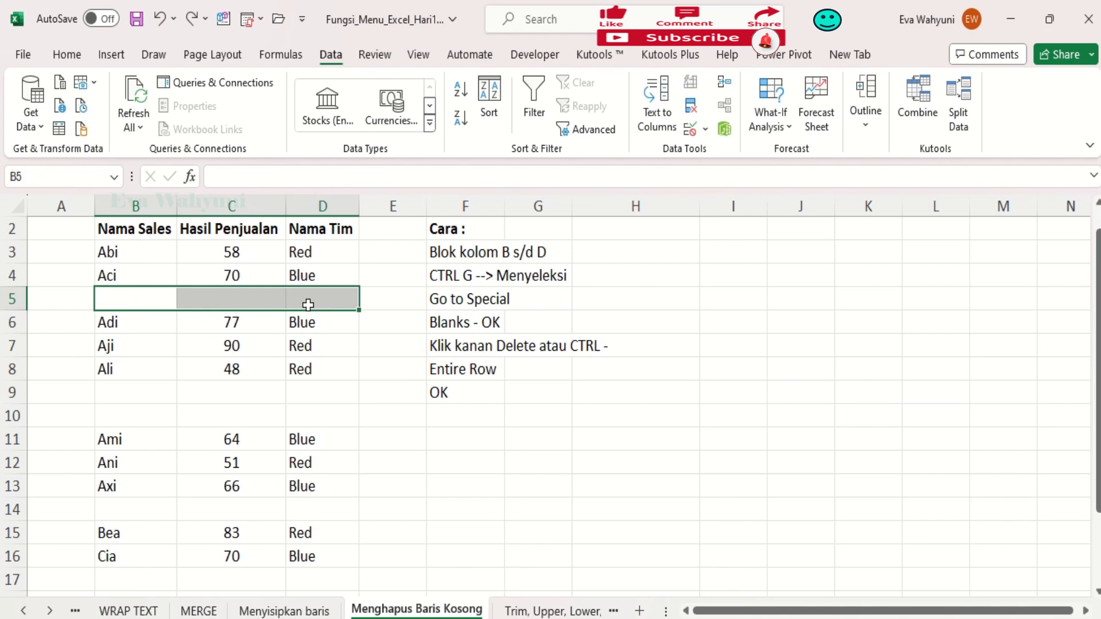
left_click(144, 397)
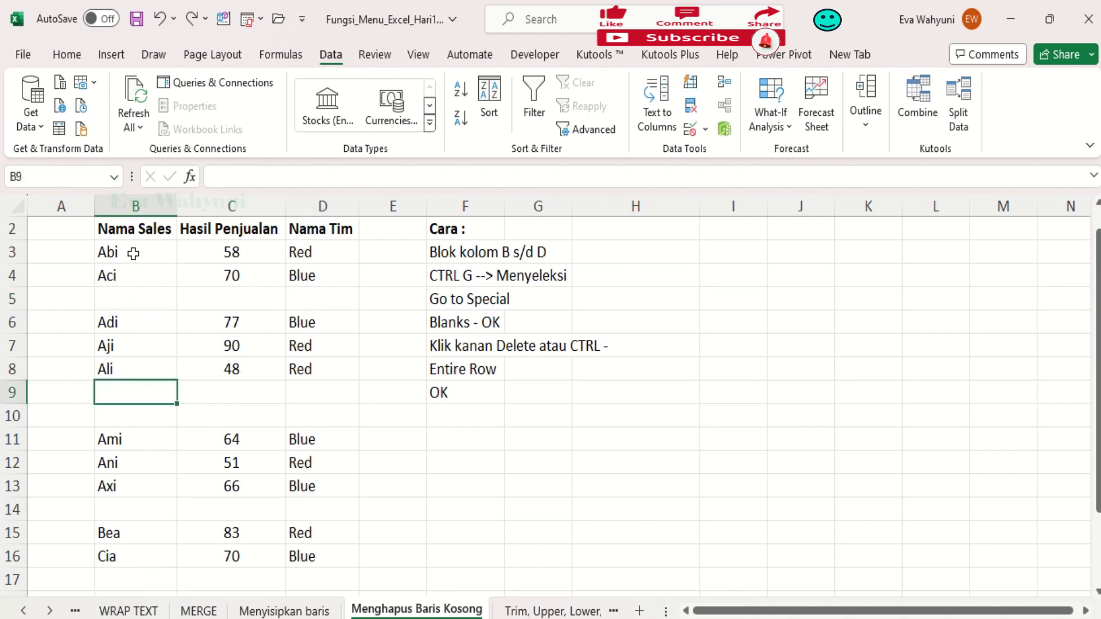
- Select only the blank cells within B3:D16 using Go To Special with the Blanks option
left_click_drag(133, 253, 317, 552)
left_click_drag(317, 552, 318, 552)
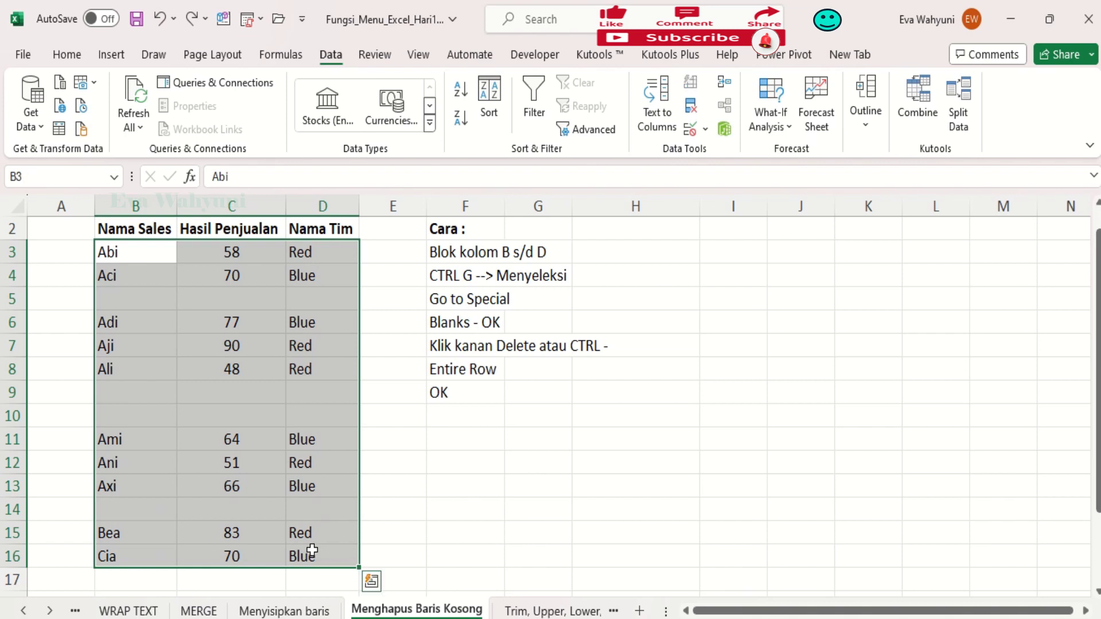
key("ctrl+g")
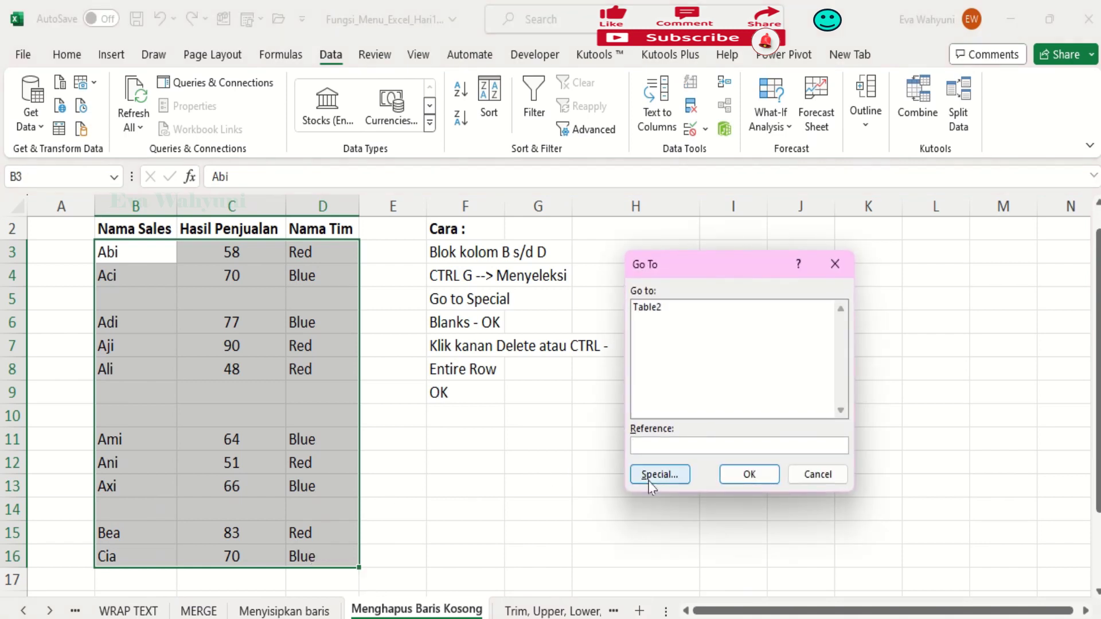
left_click(651, 484)
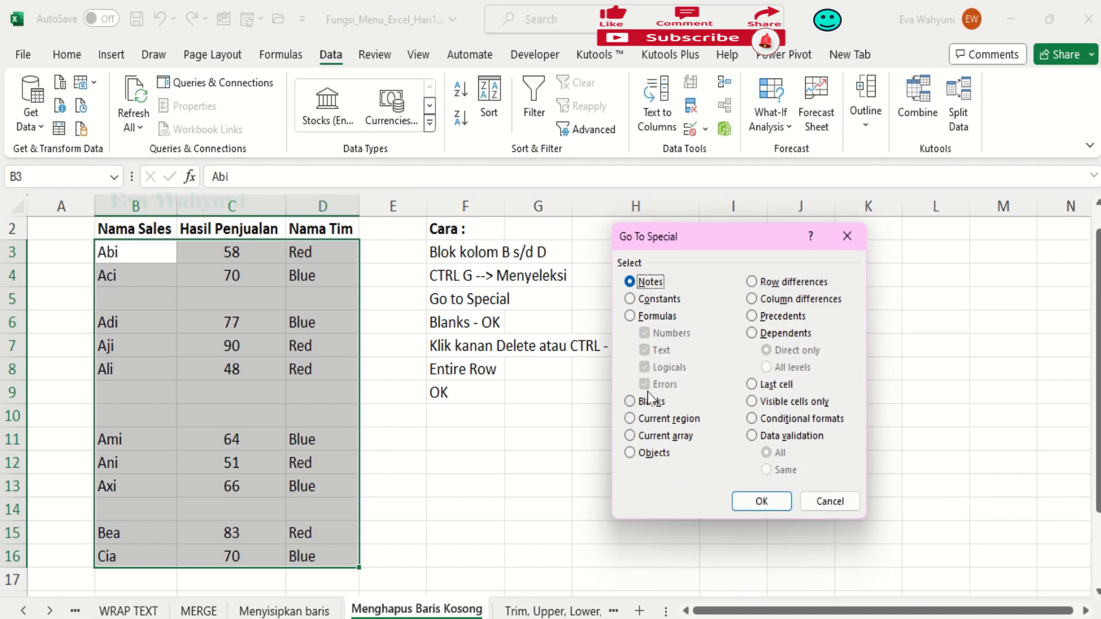
left_click(621, 400)
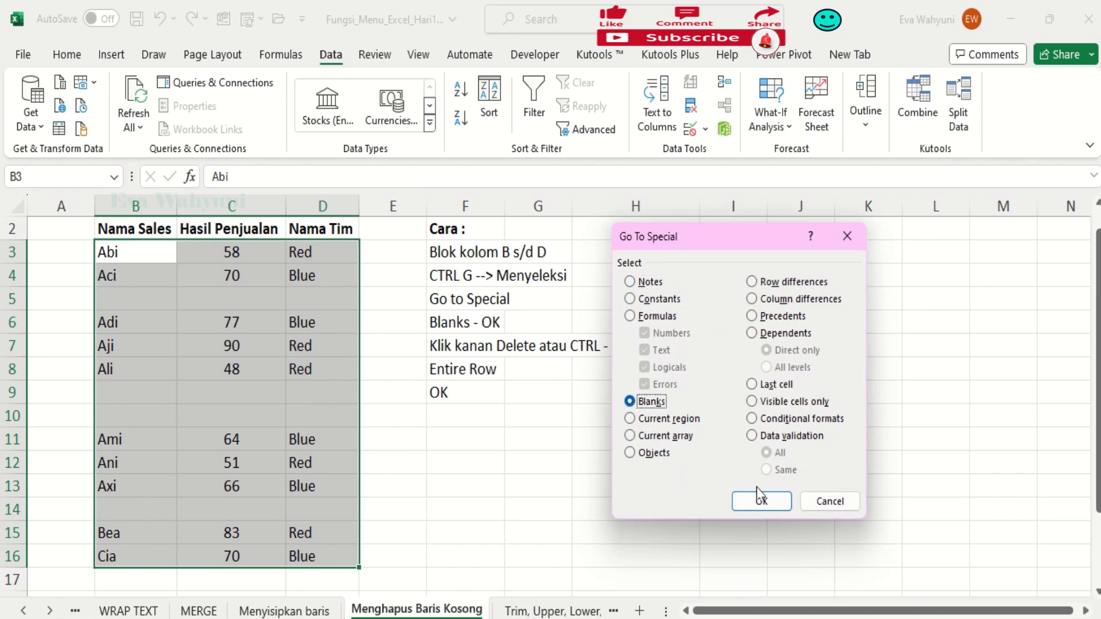
left_click(755, 500)
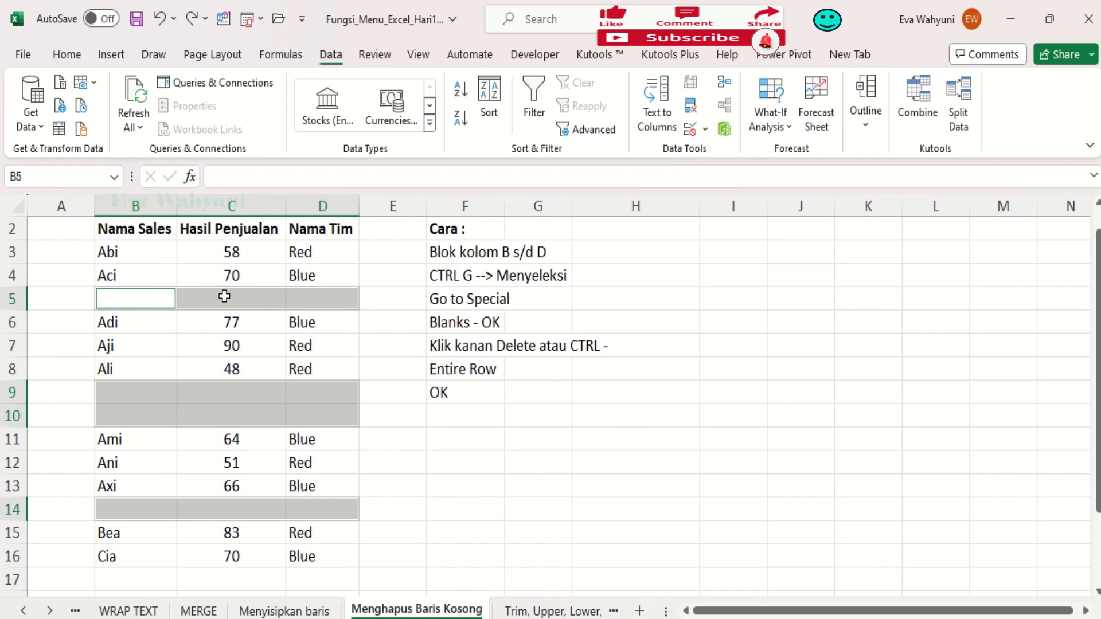
- Try deleting the selected blank cells with the Entire row option, and undo the row deletion
key("ctrl+minus")
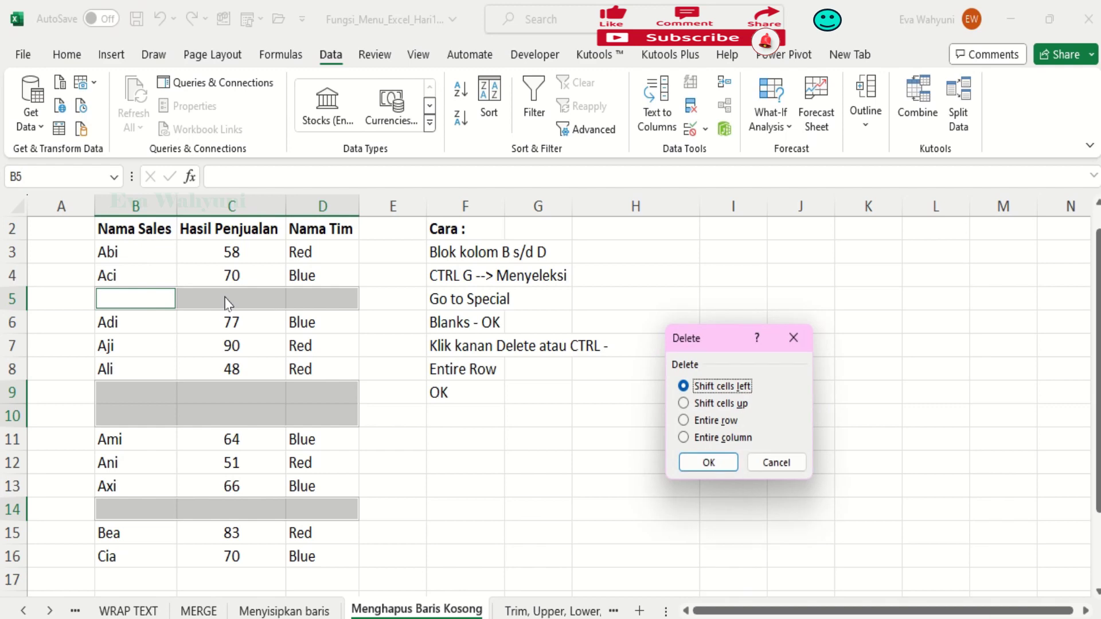
left_click(705, 404)
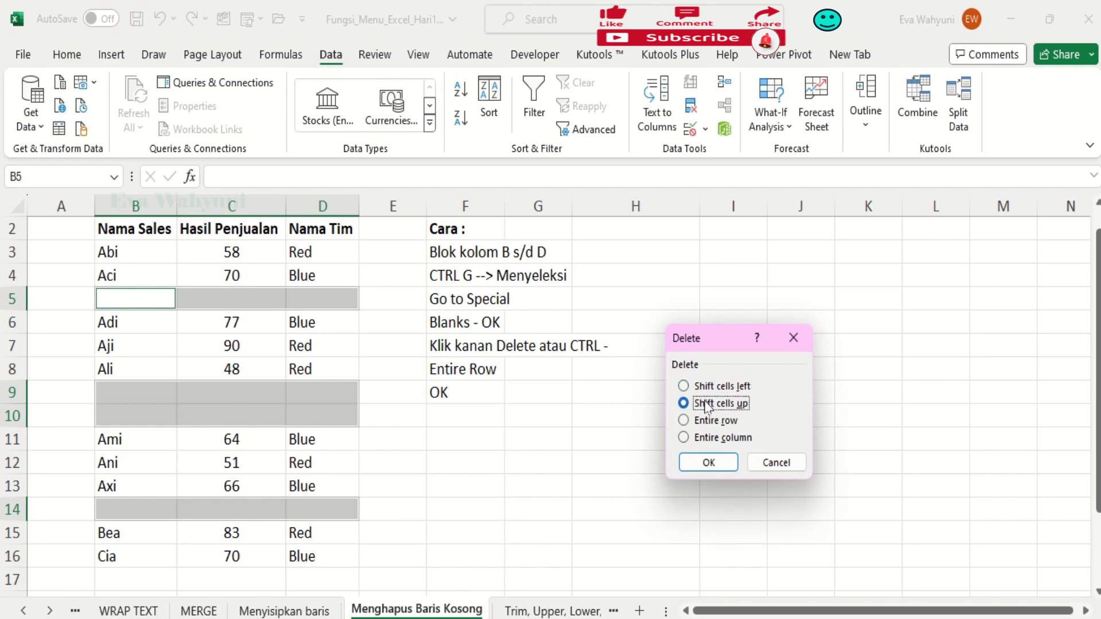
left_click(706, 421)
left_click(709, 461)
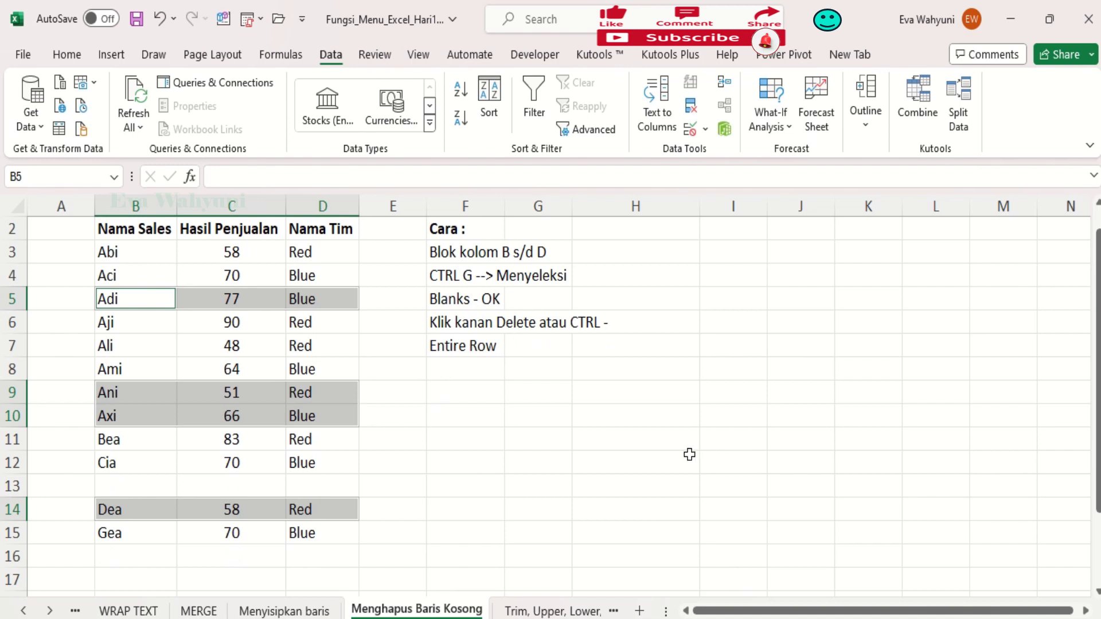
key("ctrl+z")
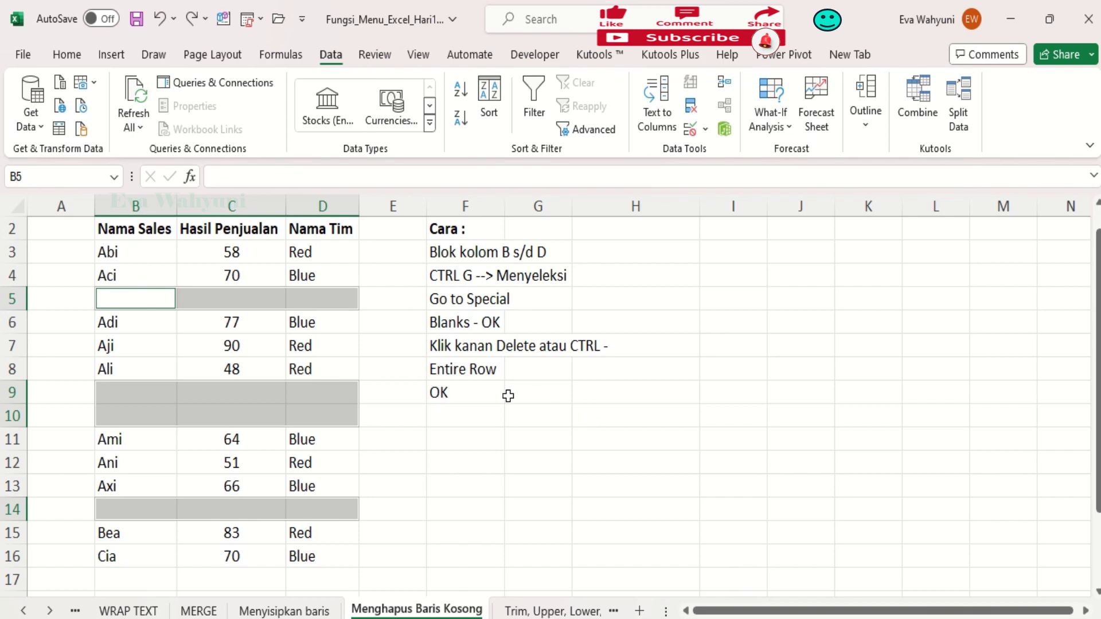
- Delete the selected blank cells in the sales table with the Shift cells up option
key("ctrl+minus")
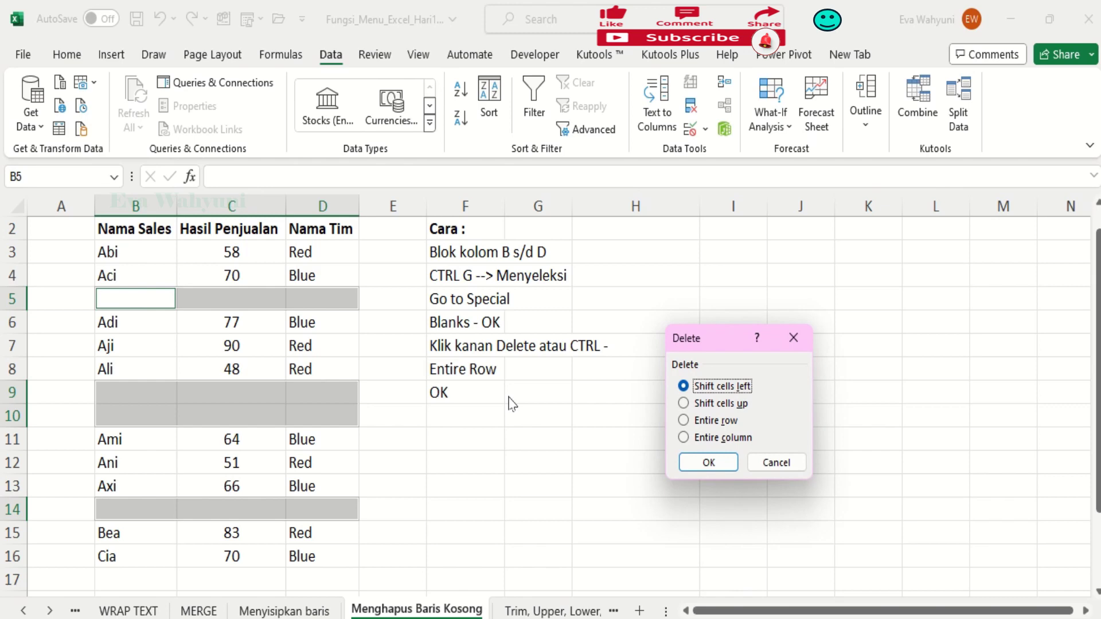
left_click(737, 403)
left_click(708, 463)
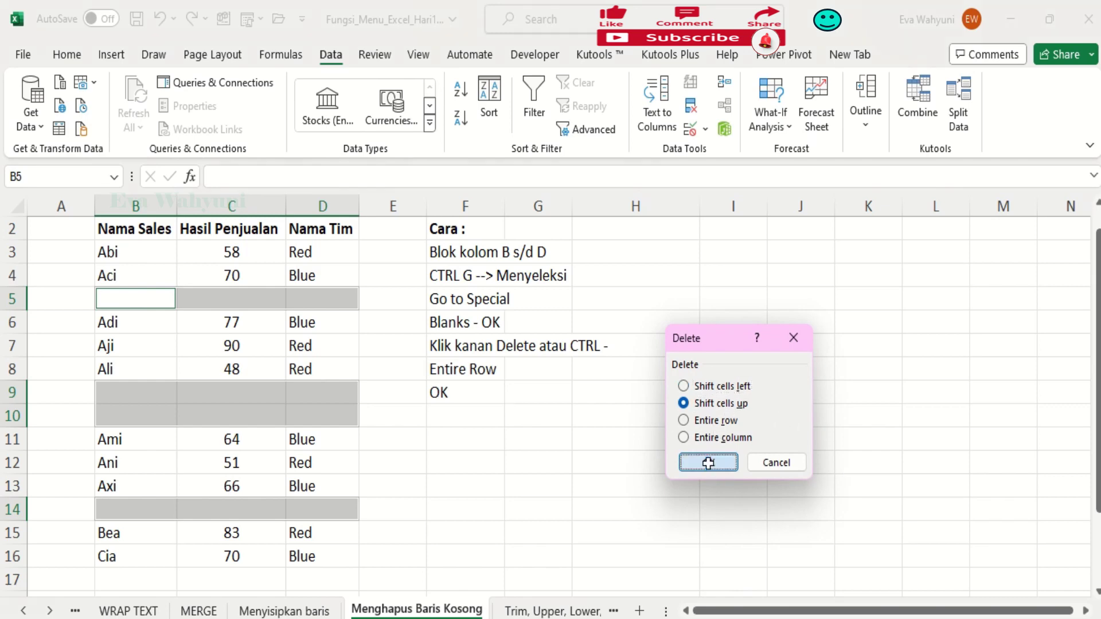
left_click(473, 368)
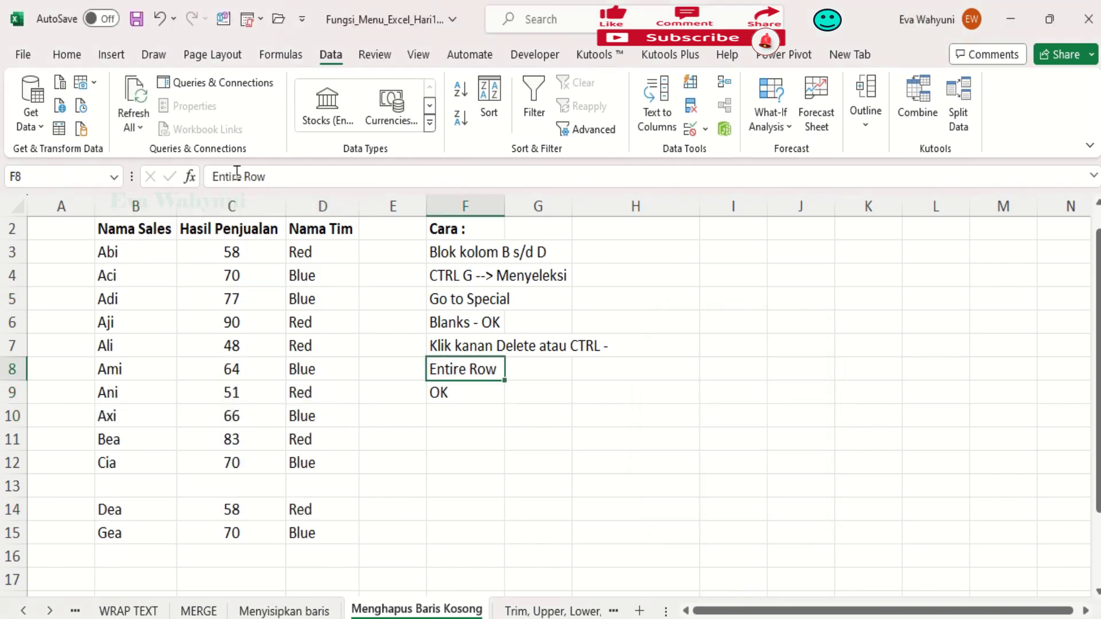
left_click(216, 170)
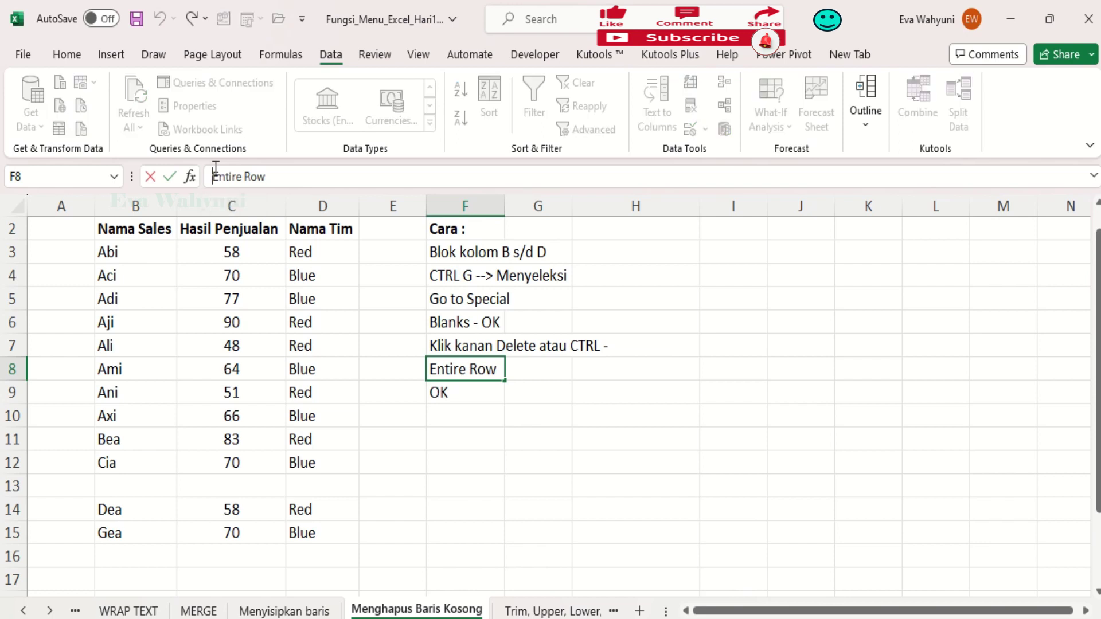
left_click(328, 243)
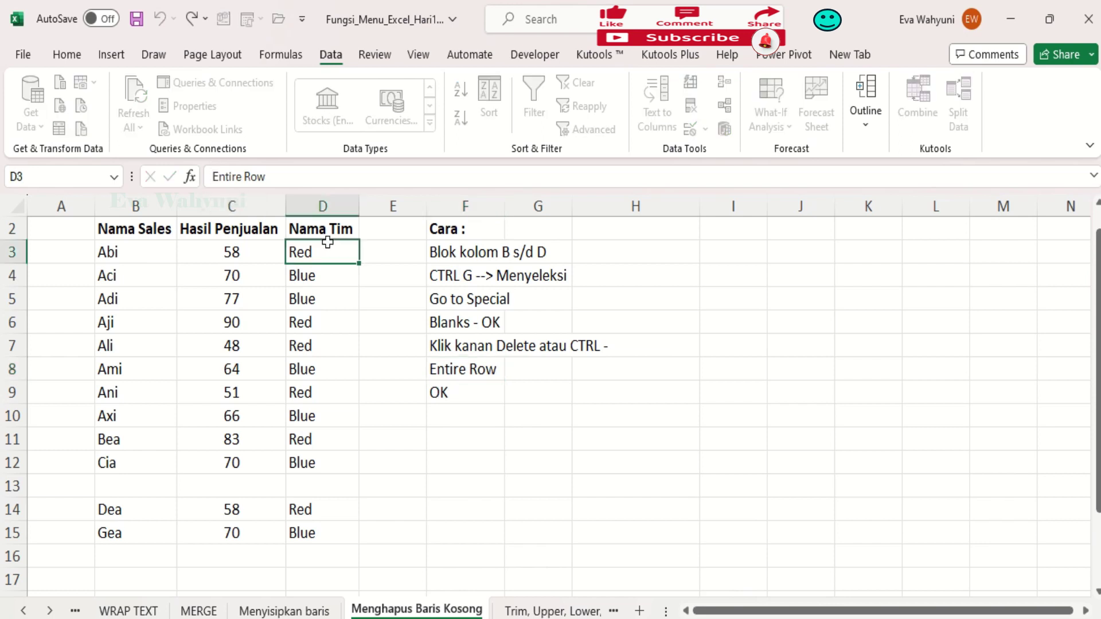
right_click(323, 238)
left_click(382, 304)
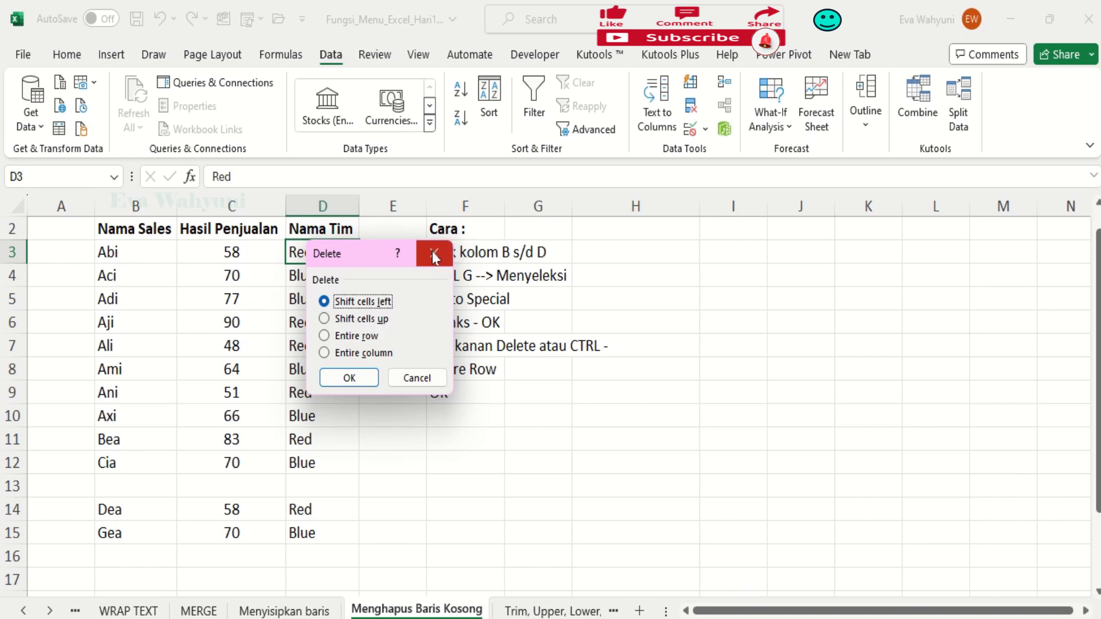
left_click(425, 376)
- Change the instruction in F8 to "Shift Cells Up atau Entire Row"
left_click(442, 368)
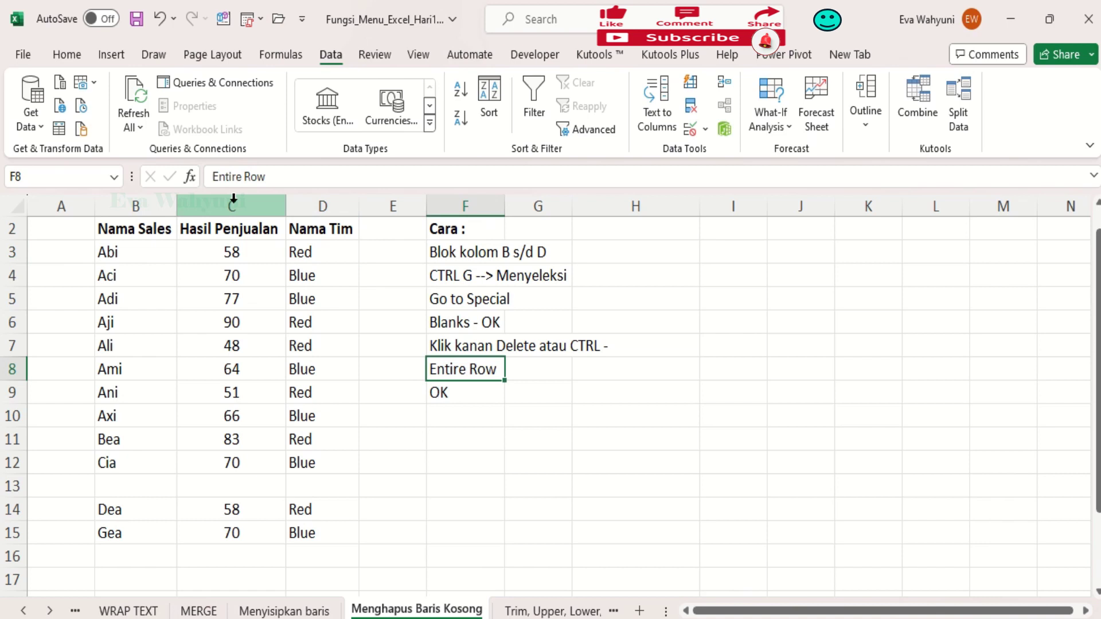
left_click(212, 177)
type("Shift")
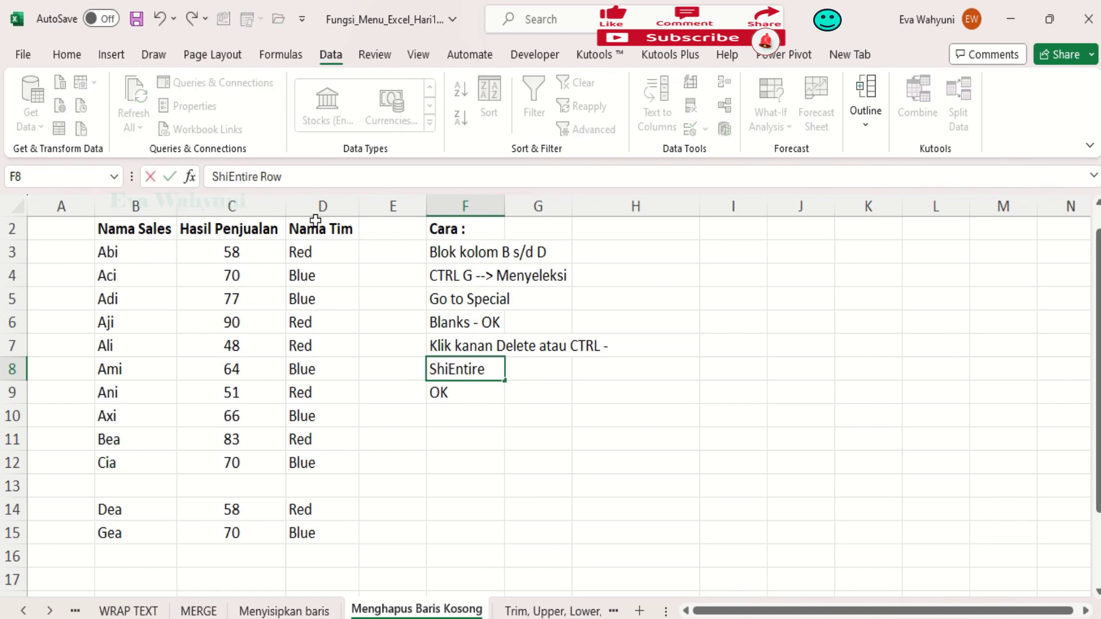
type(" Cells")
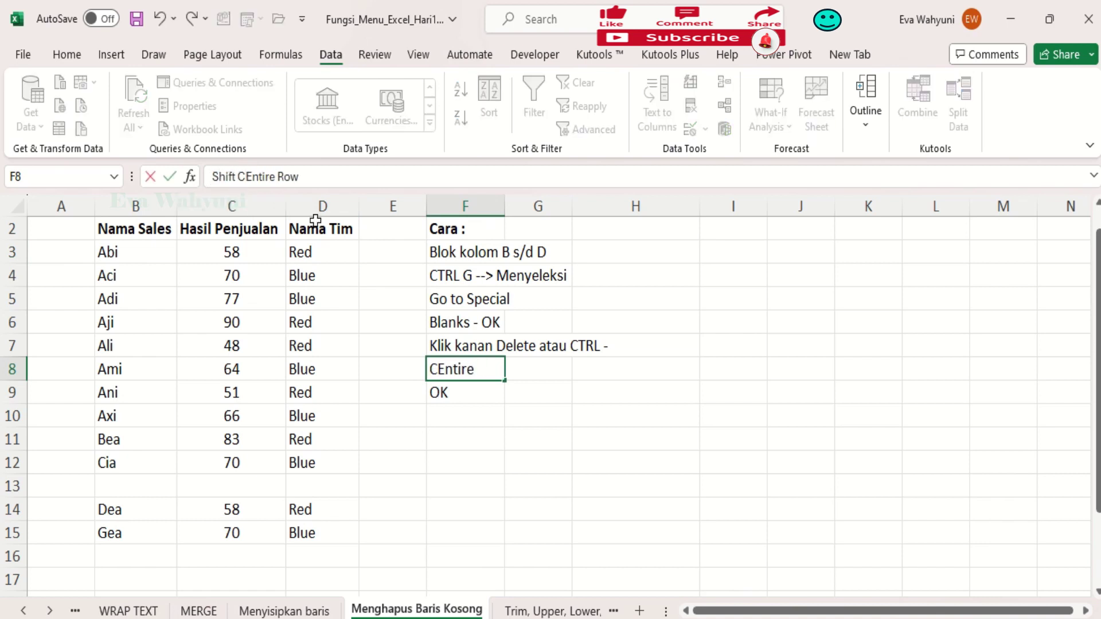
type(" U")
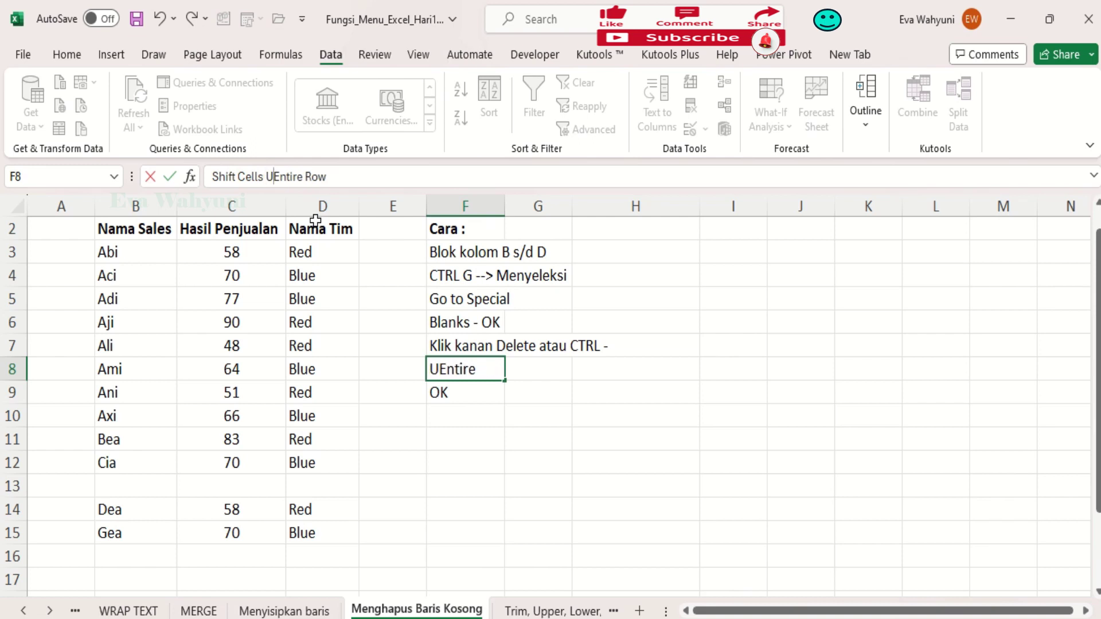
type("p atau")
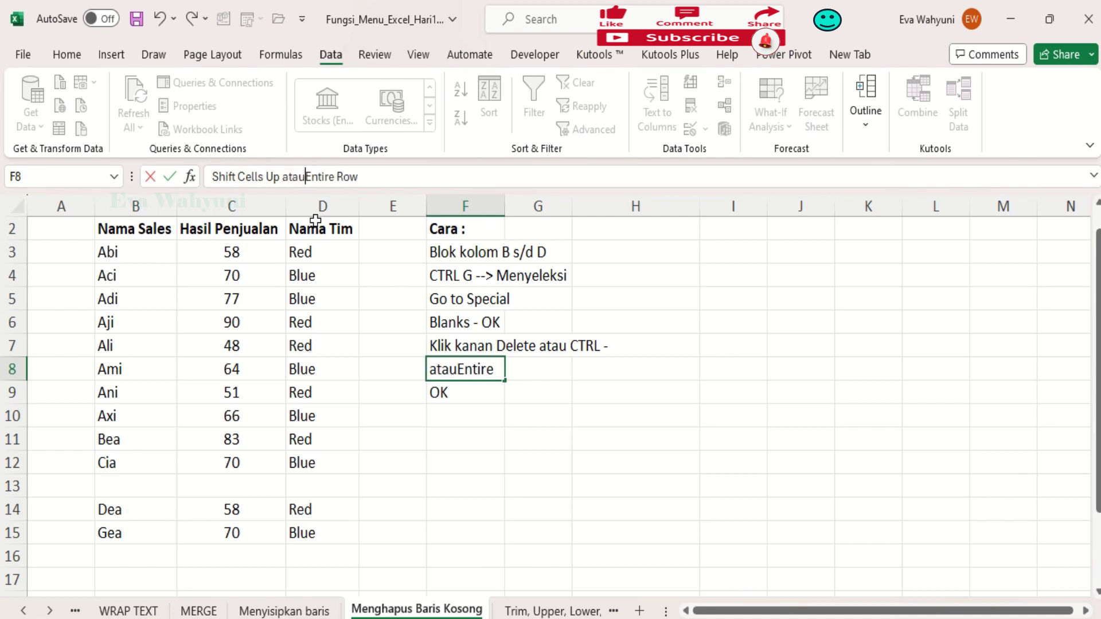
left_click(371, 467)
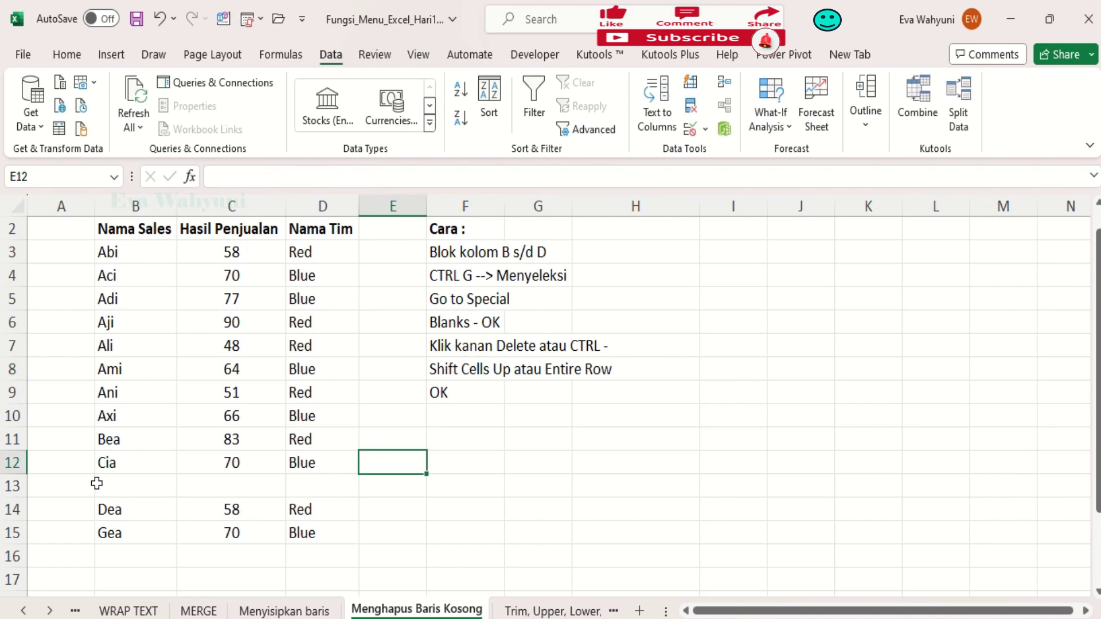
- Delete the cell range B13:D15 at the end of the sales table with the Shift cells left option
left_click_drag(90, 484, 327, 531)
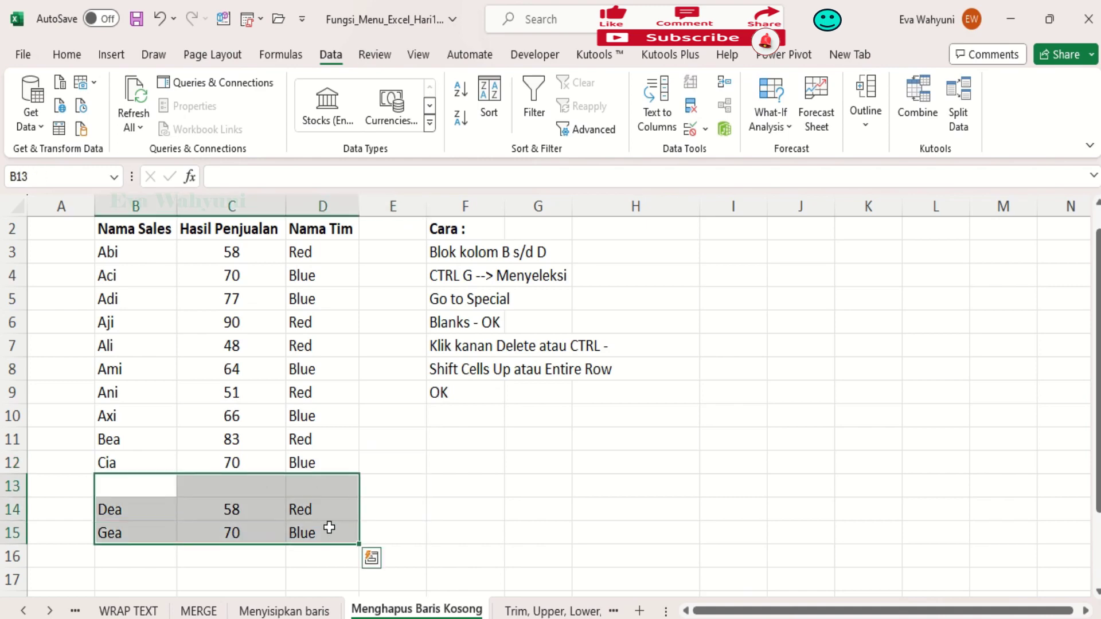
right_click(331, 531)
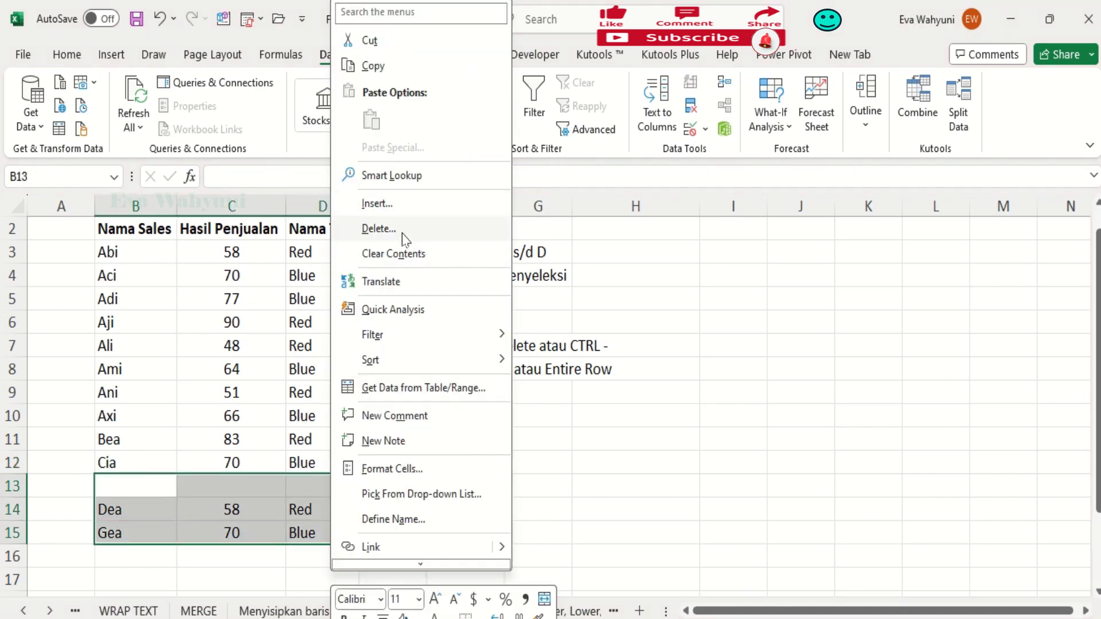
left_click(378, 228)
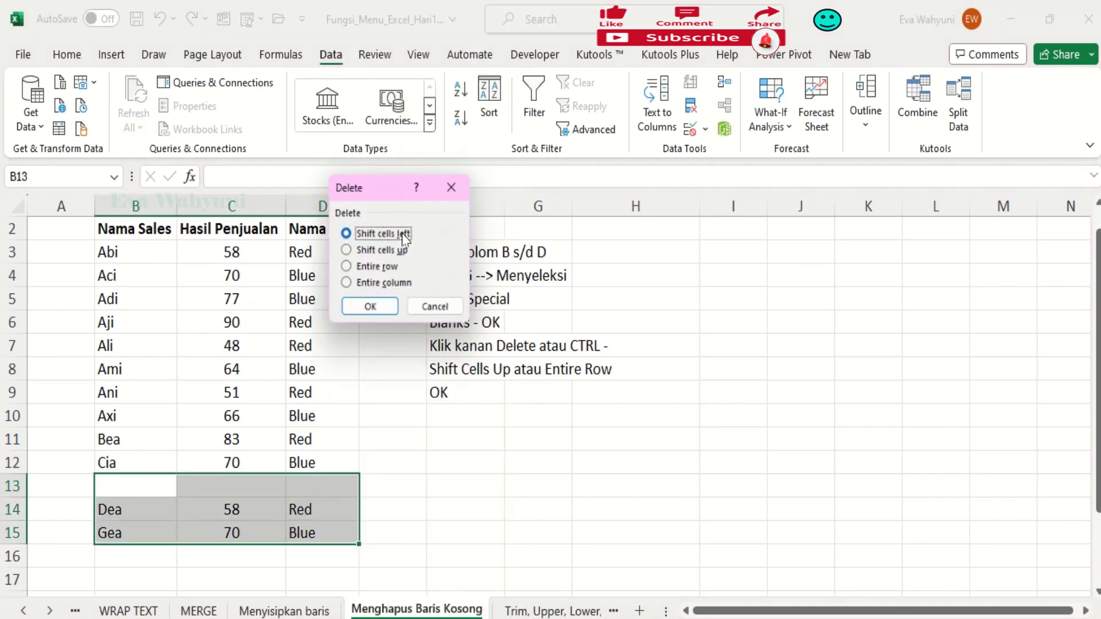
left_click(371, 310)
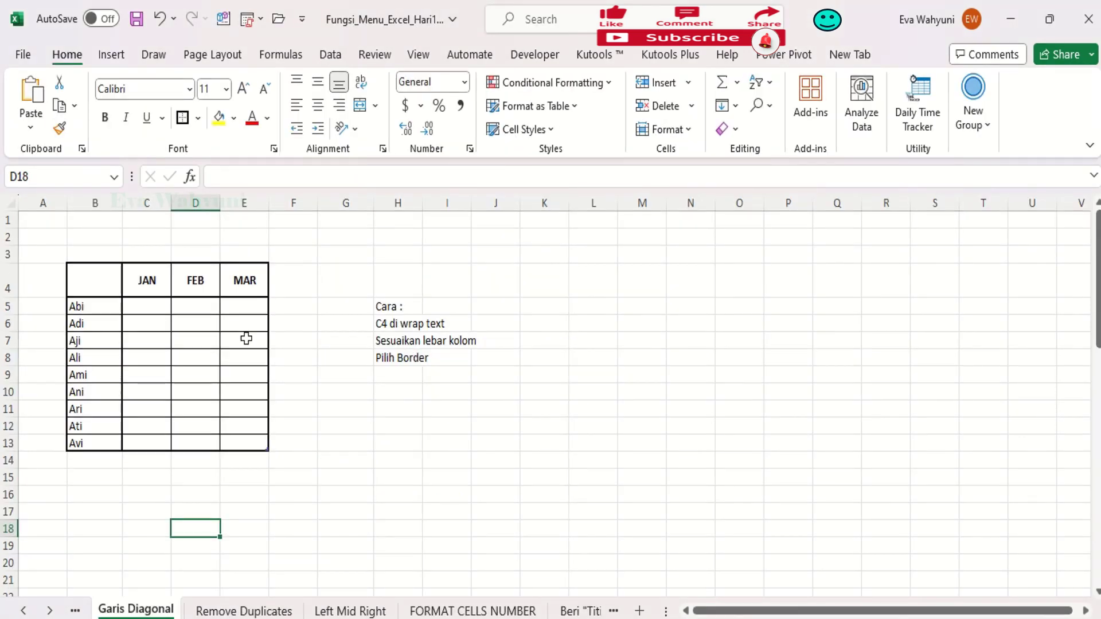
- Enter "Nama Sales" in the empty header cell B4 of the Garis Diagonal table
left_click(88, 276)
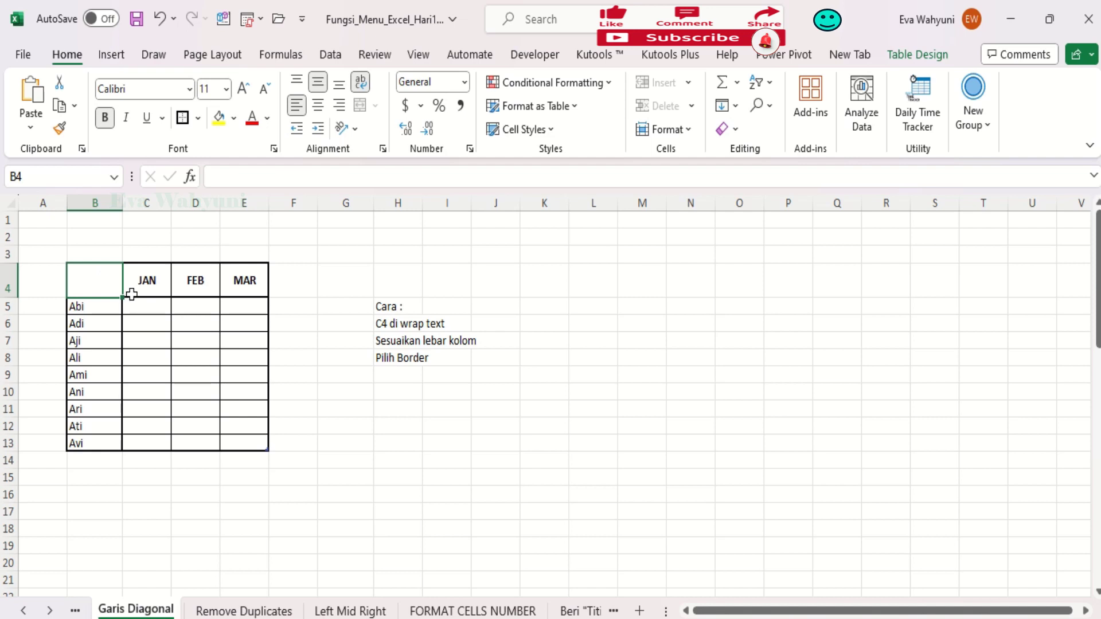
type("Nama")
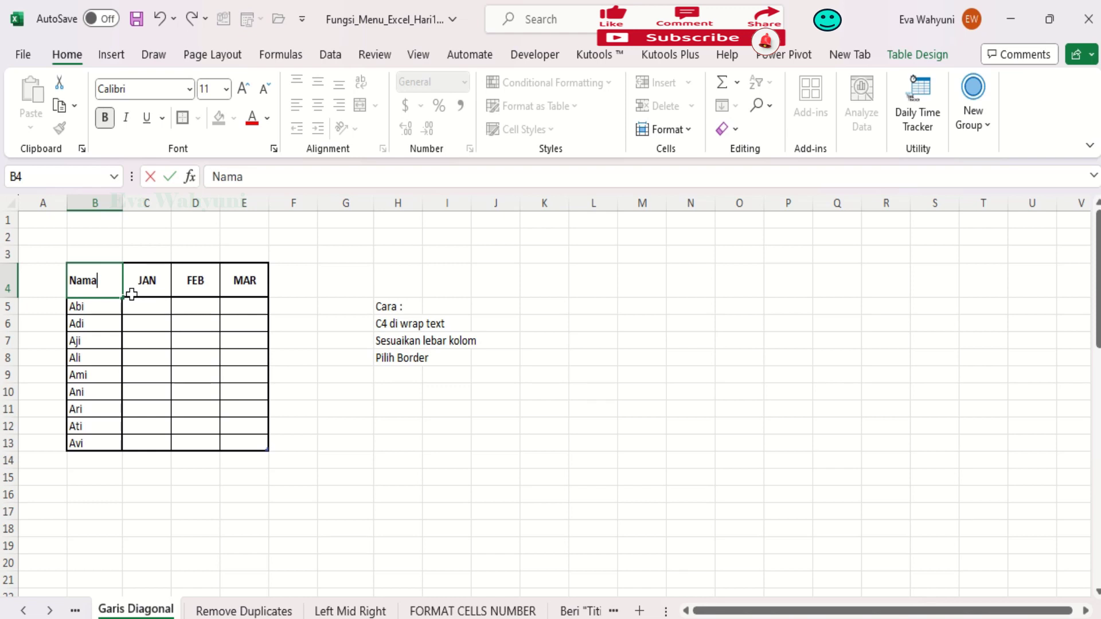
type(" Sales")
key("Return")
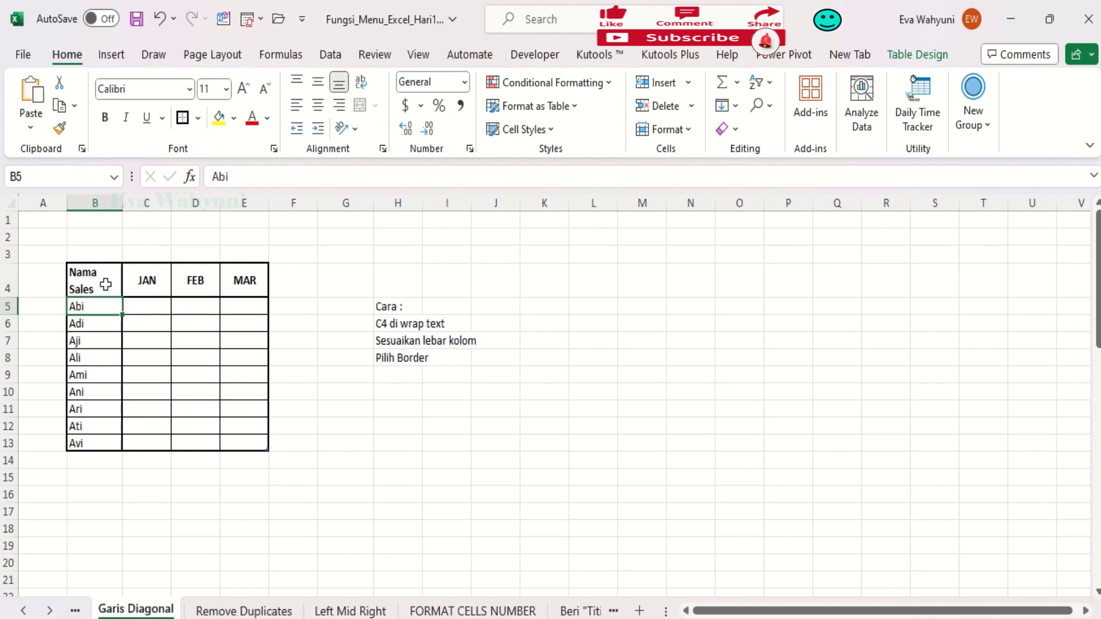
- Replace the header text in B4 with "Bulan"
left_click(106, 284)
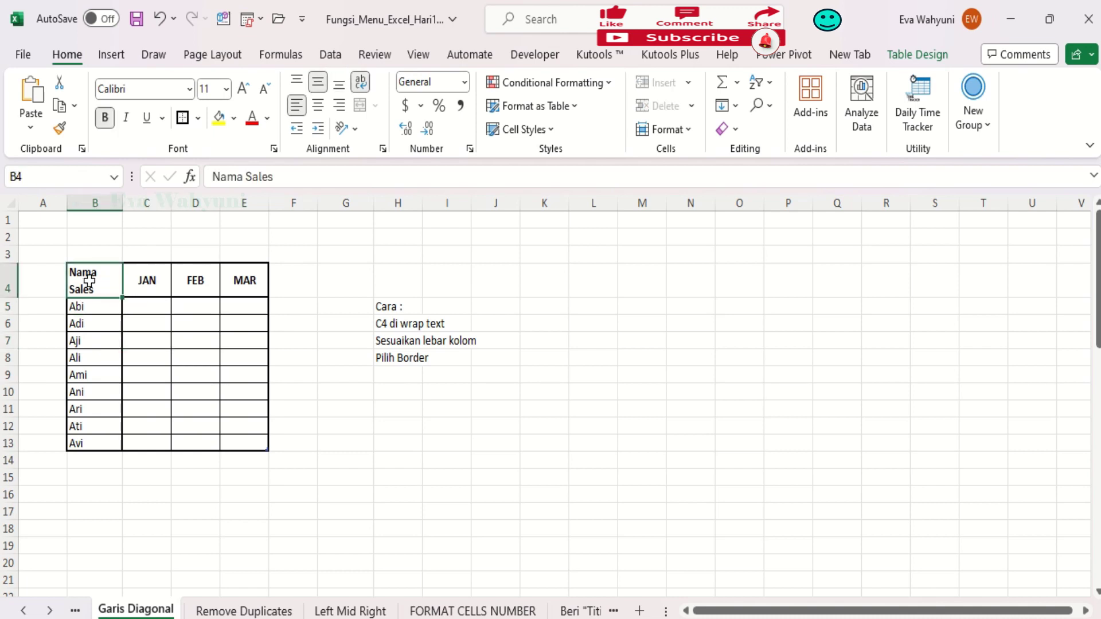
type("Bulan")
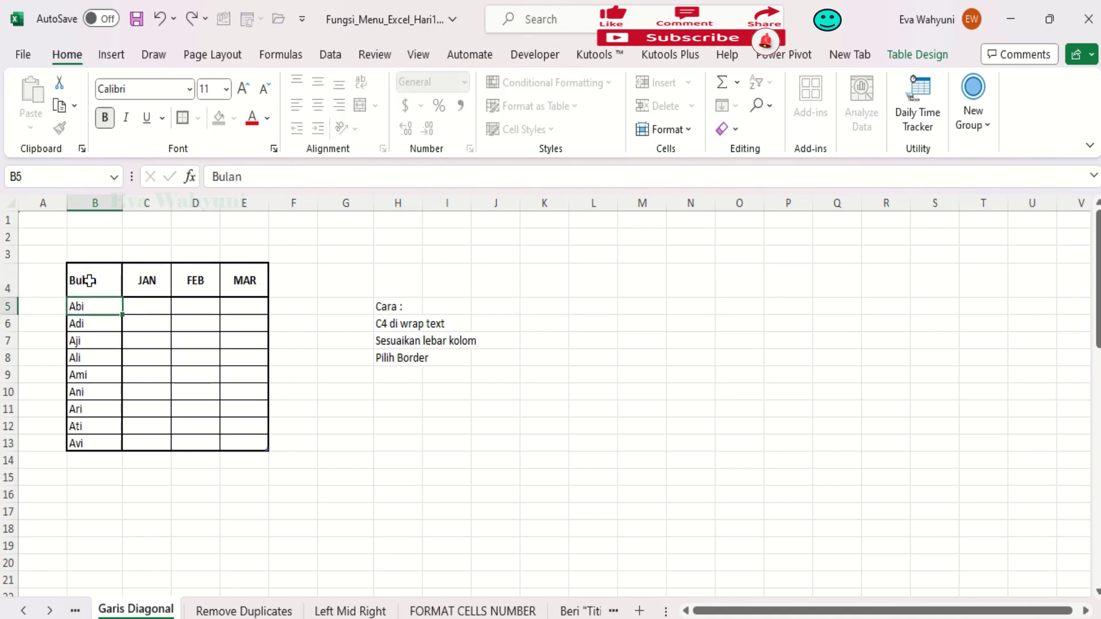
key("Return")
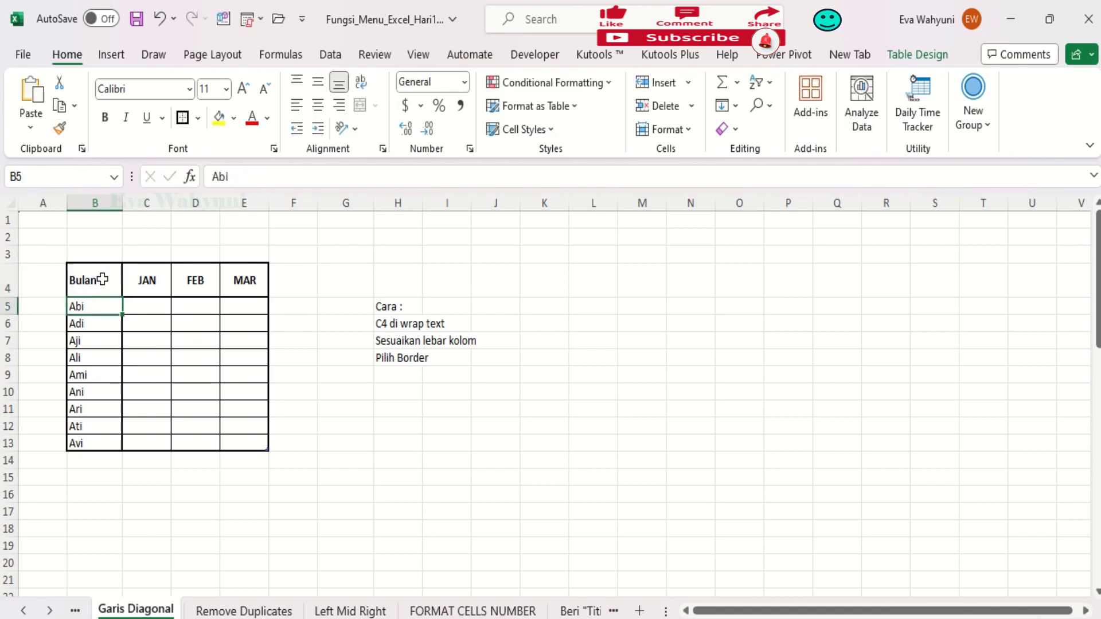
- Extend the header text in B4 to "Bulan Name"
left_click(102, 280)
left_click(266, 175)
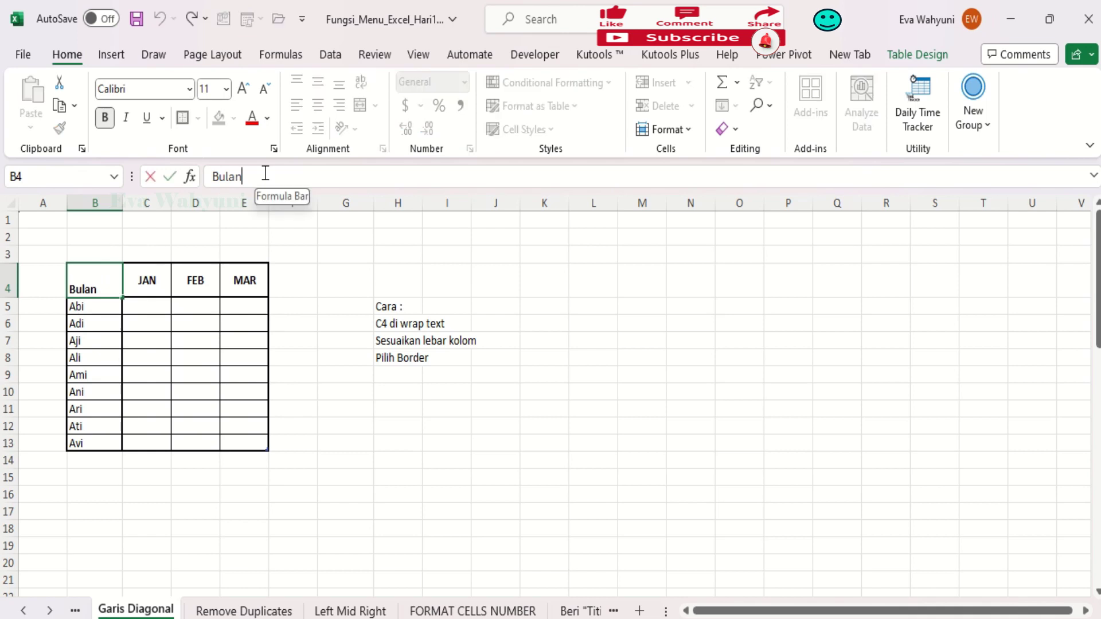
type("Na")
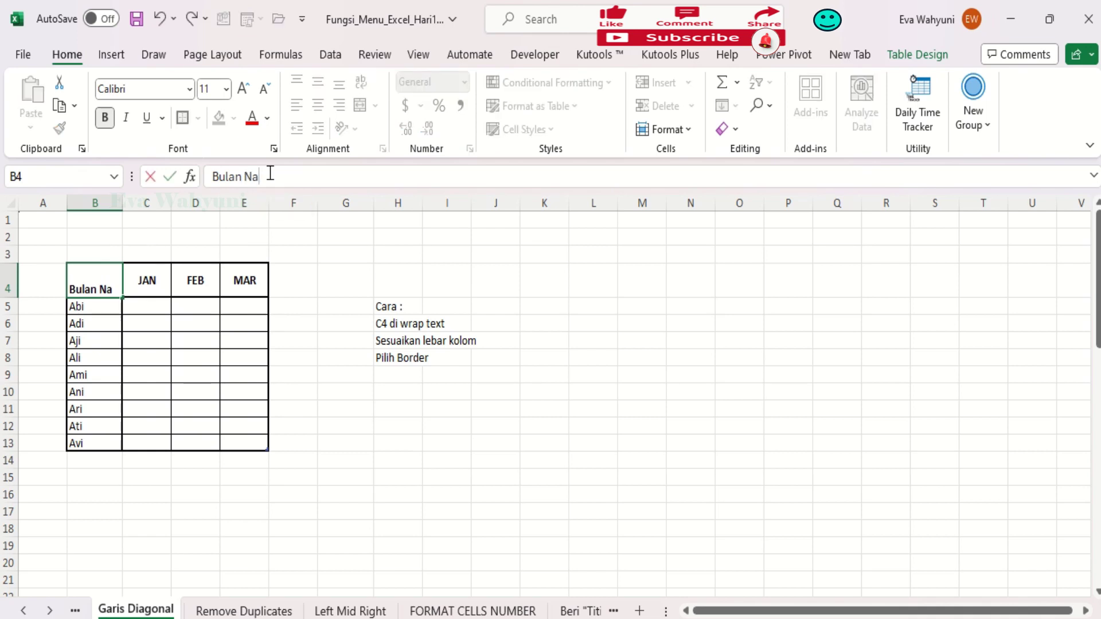
type("ma")
key("BackSpace")
key("BackSpace")
key("BackSpace")
key("BackSpace")
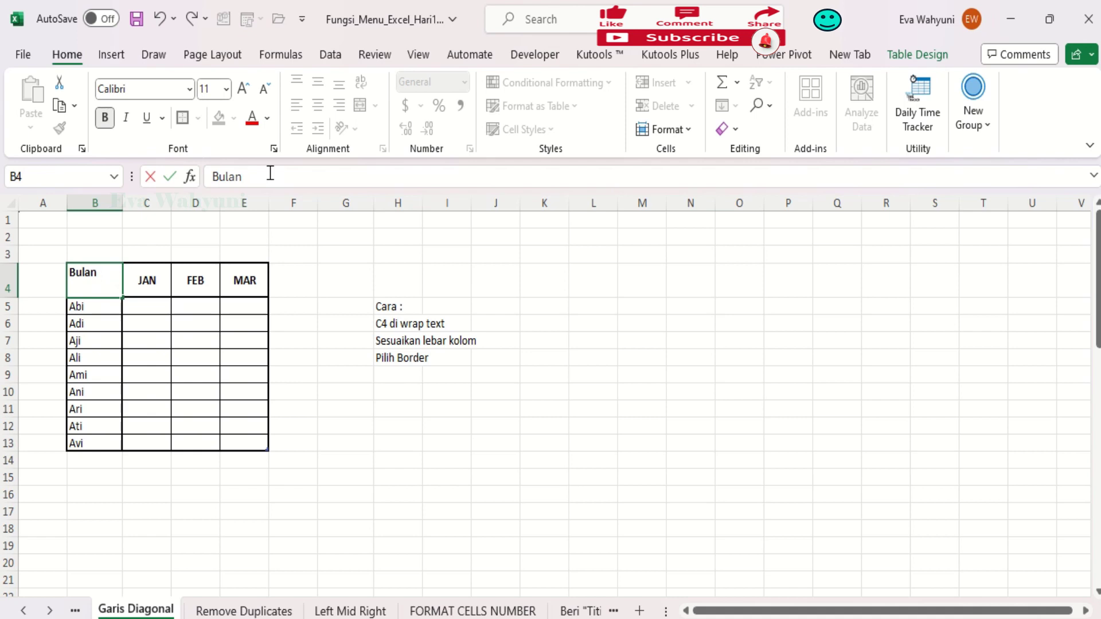
type("Name")
key("Return")
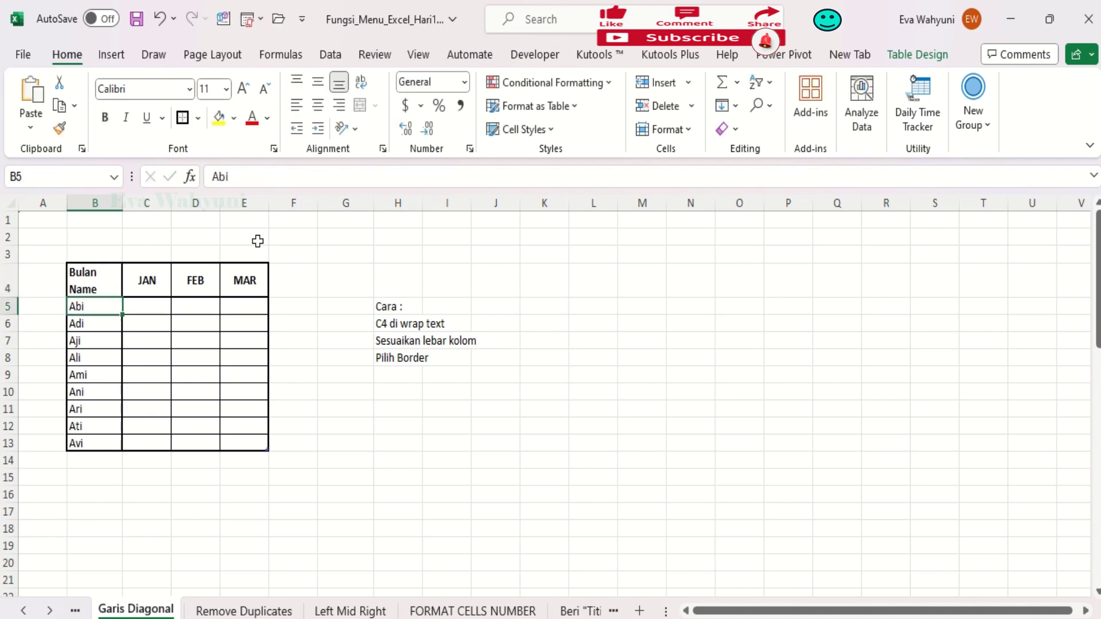
- Turn Wrap Text off and back on for header cell B4
left_click(101, 280)
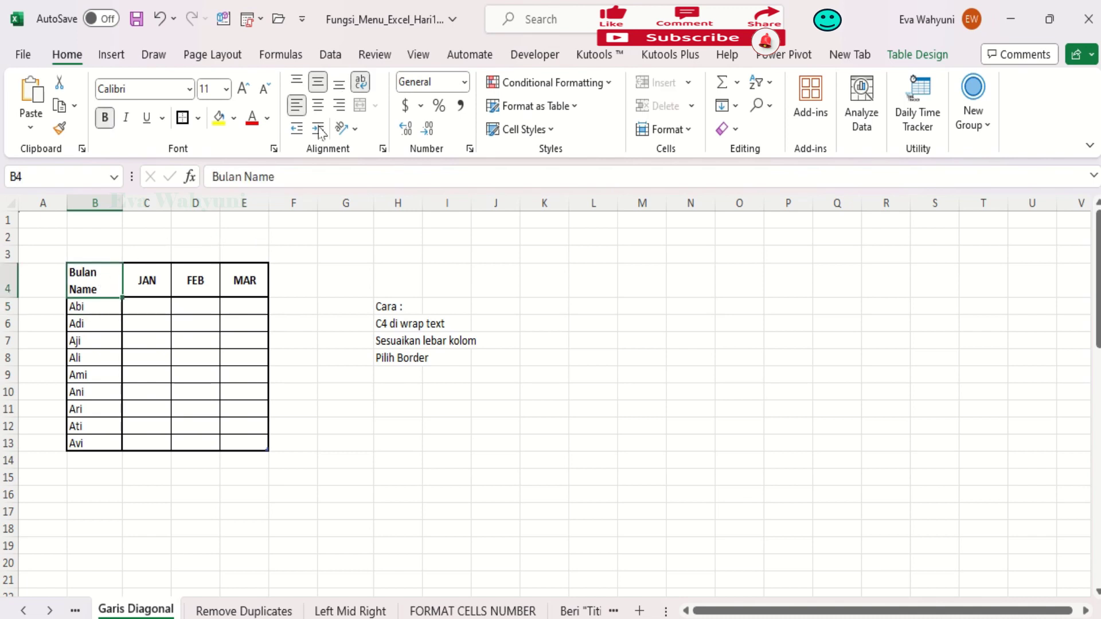
left_click(360, 85)
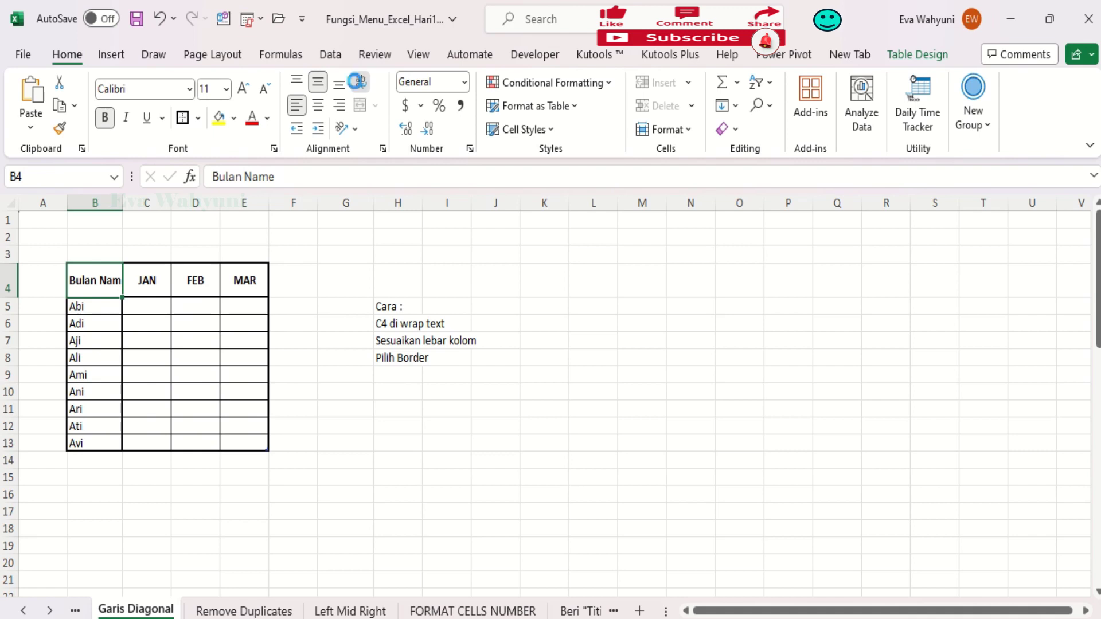
left_click(360, 85)
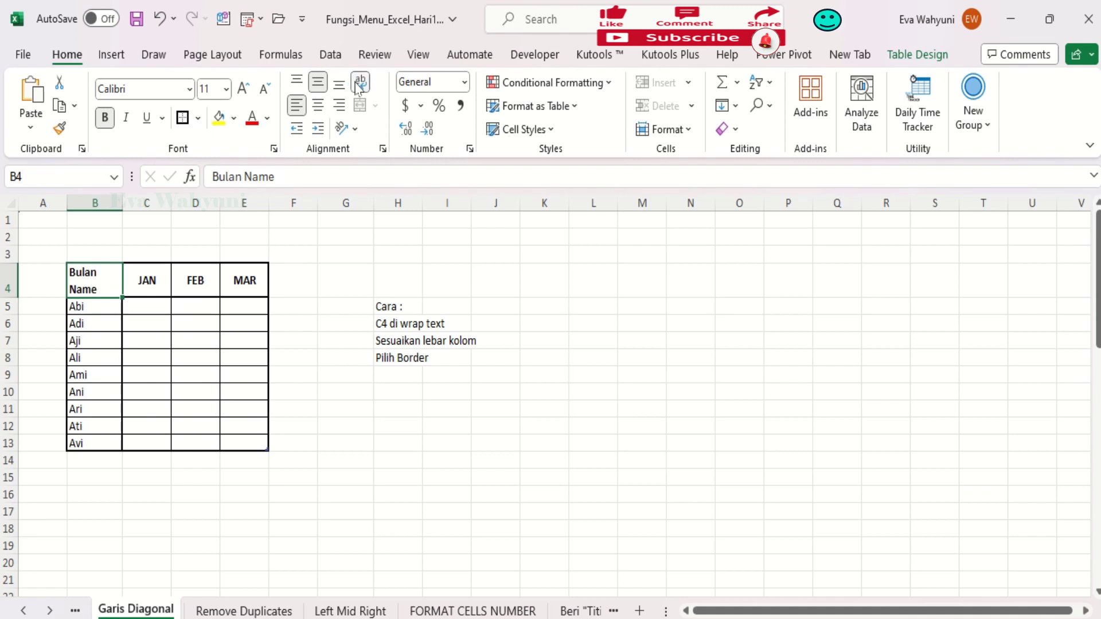
- Preview both diagonal borders for B4 and apply the one running from the upper-left to the lower-right corner
left_click(381, 150)
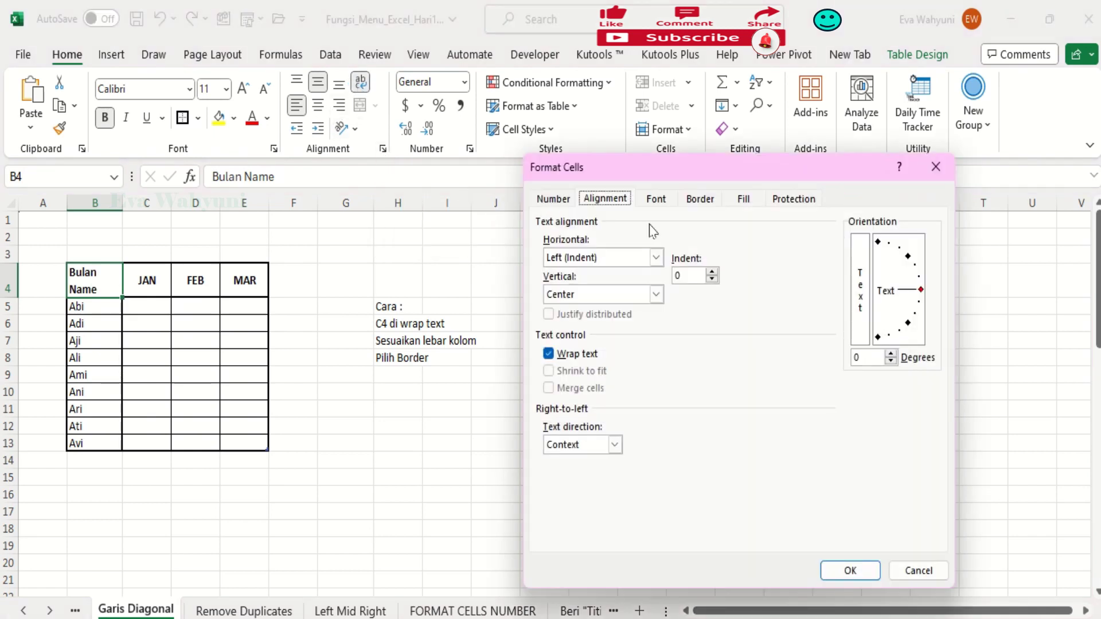
left_click(699, 201)
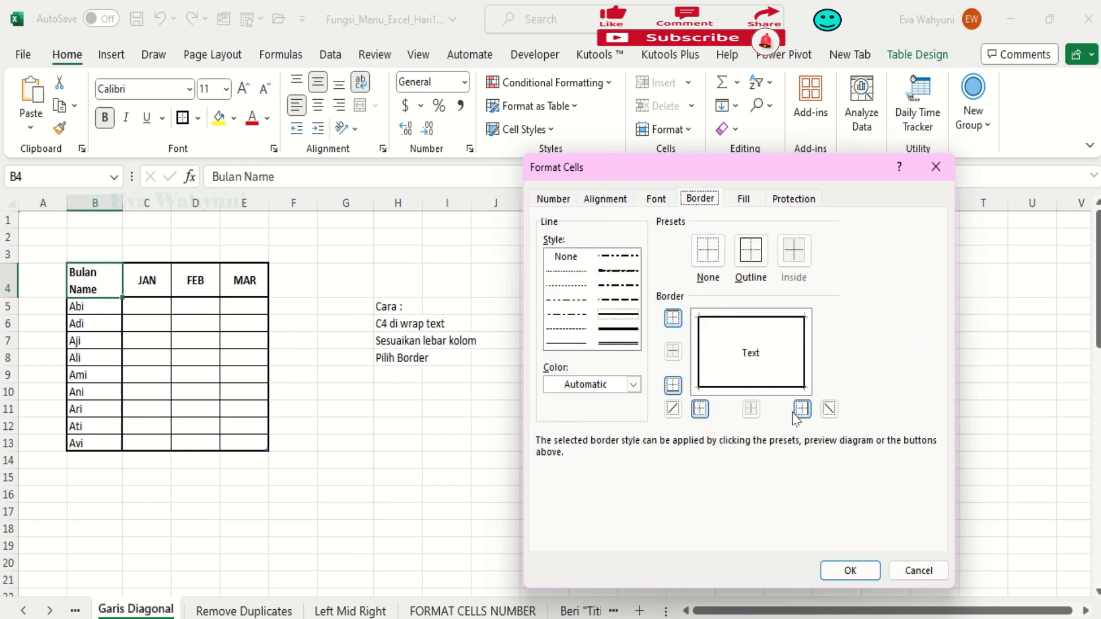
left_click(830, 414)
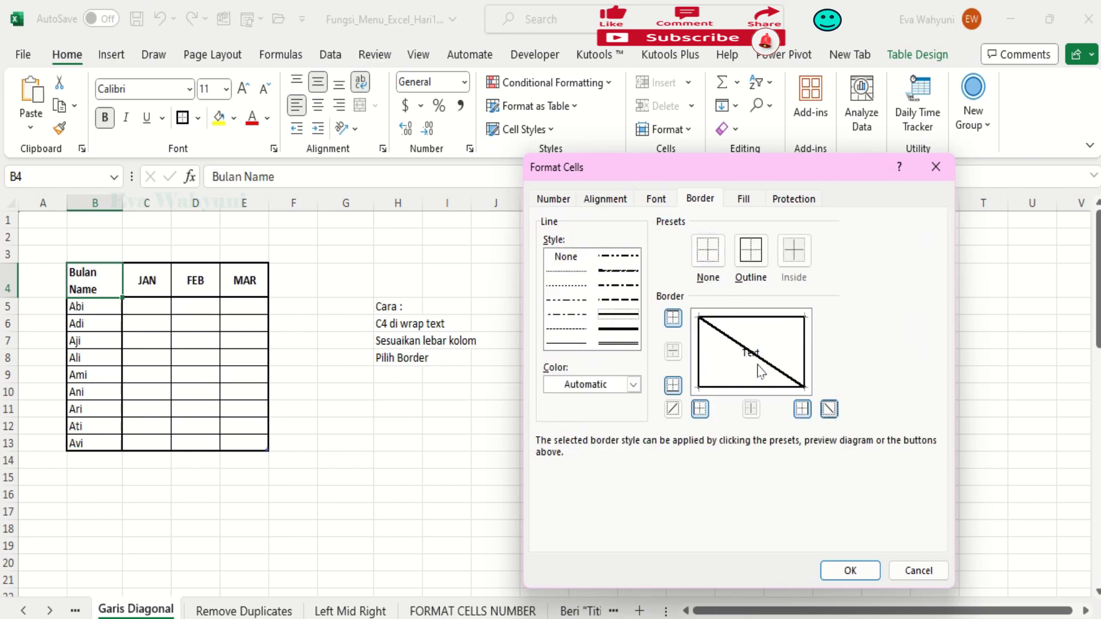
left_click(829, 410)
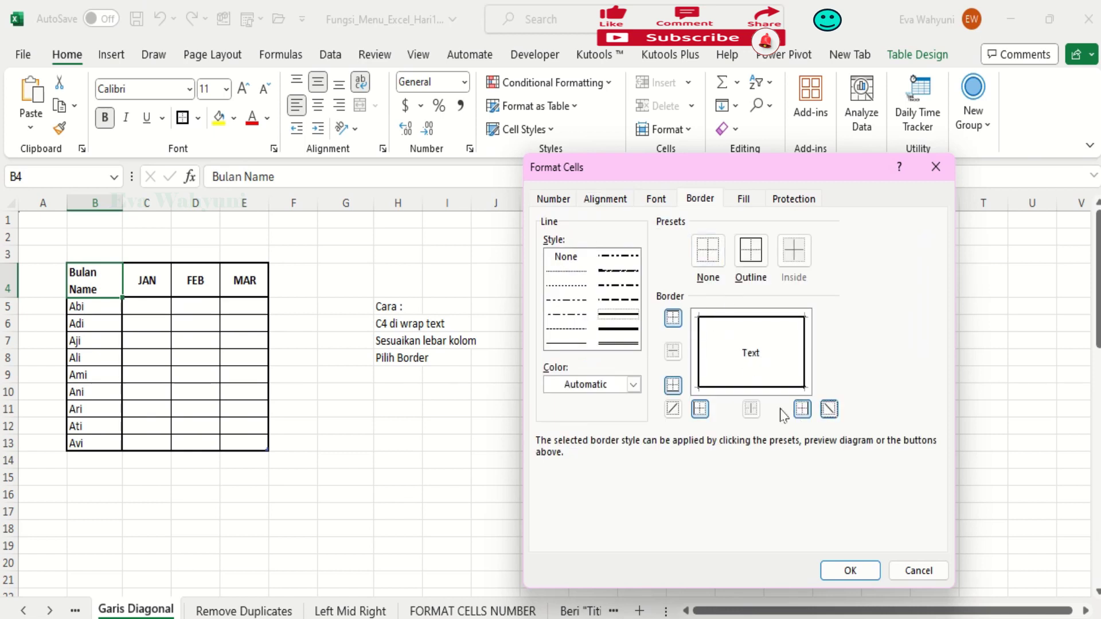
left_click(672, 409)
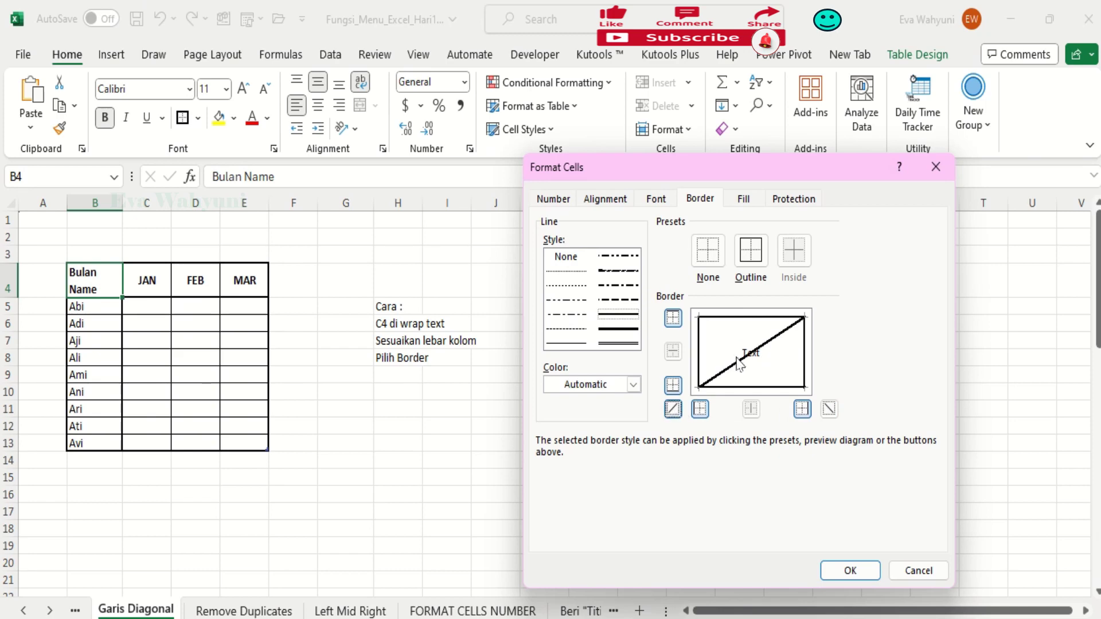
left_click(673, 409)
left_click(829, 409)
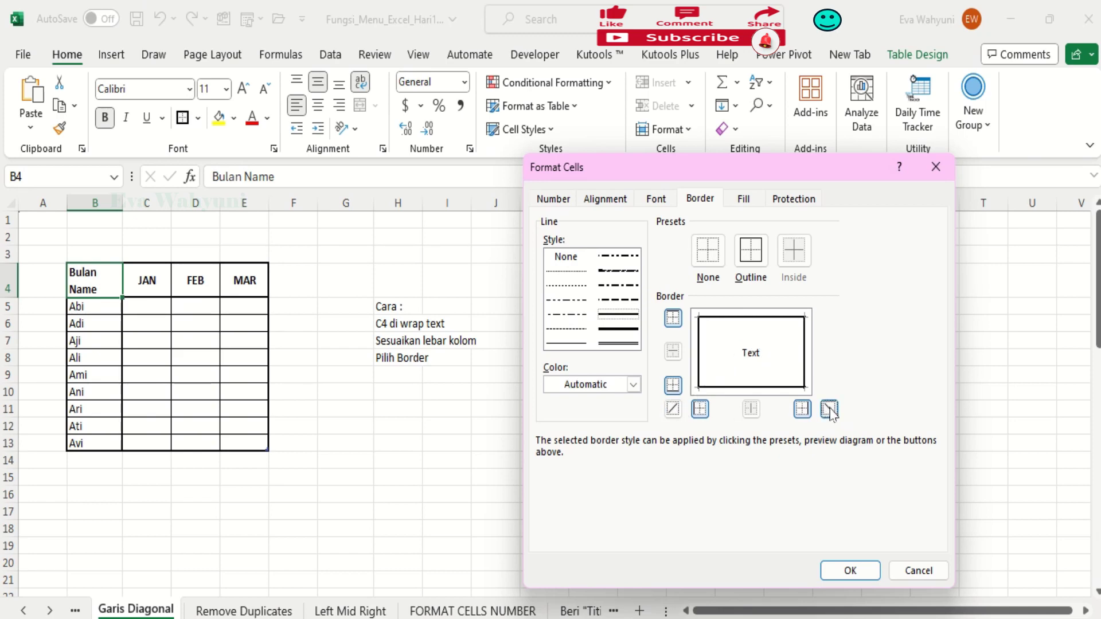
left_click(849, 569)
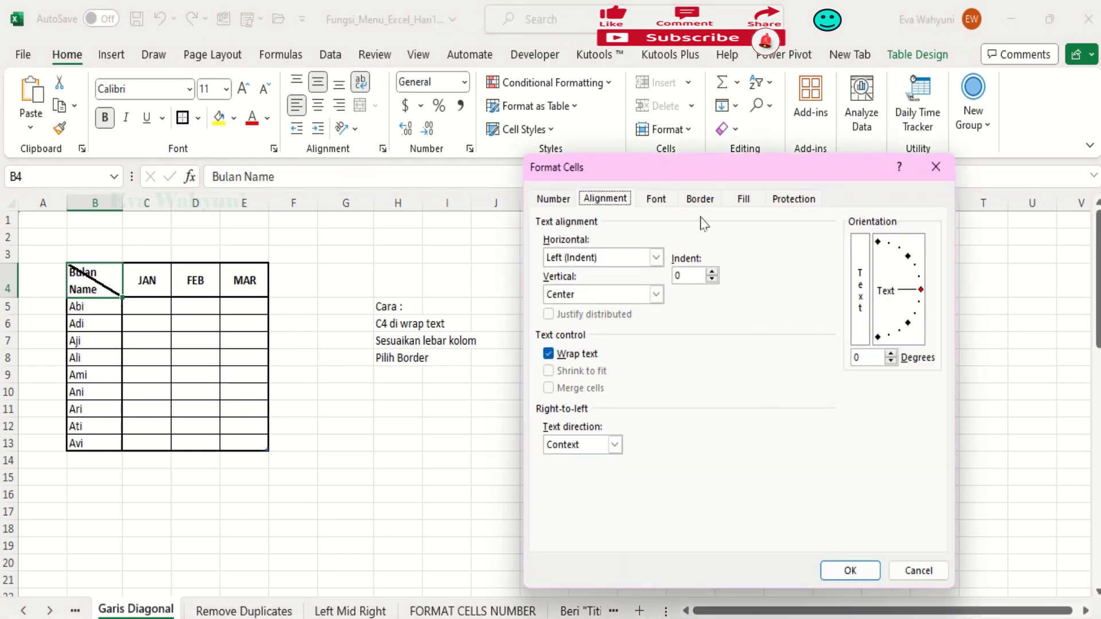
- Change the diagonal border of B4 to the thin solid line style
left_click(702, 201)
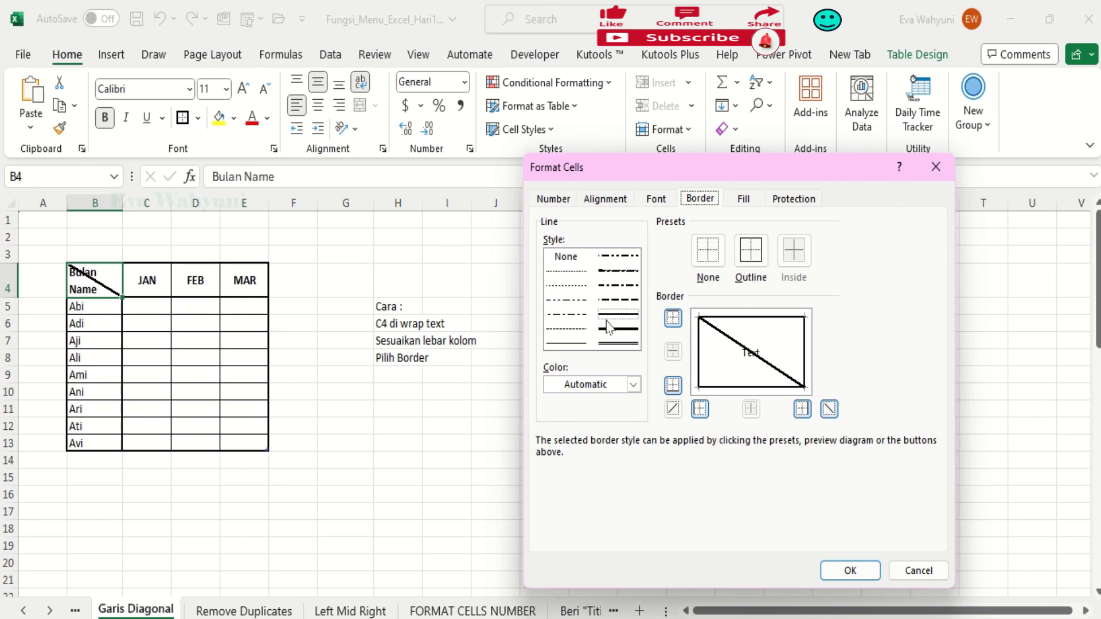
left_click(574, 344)
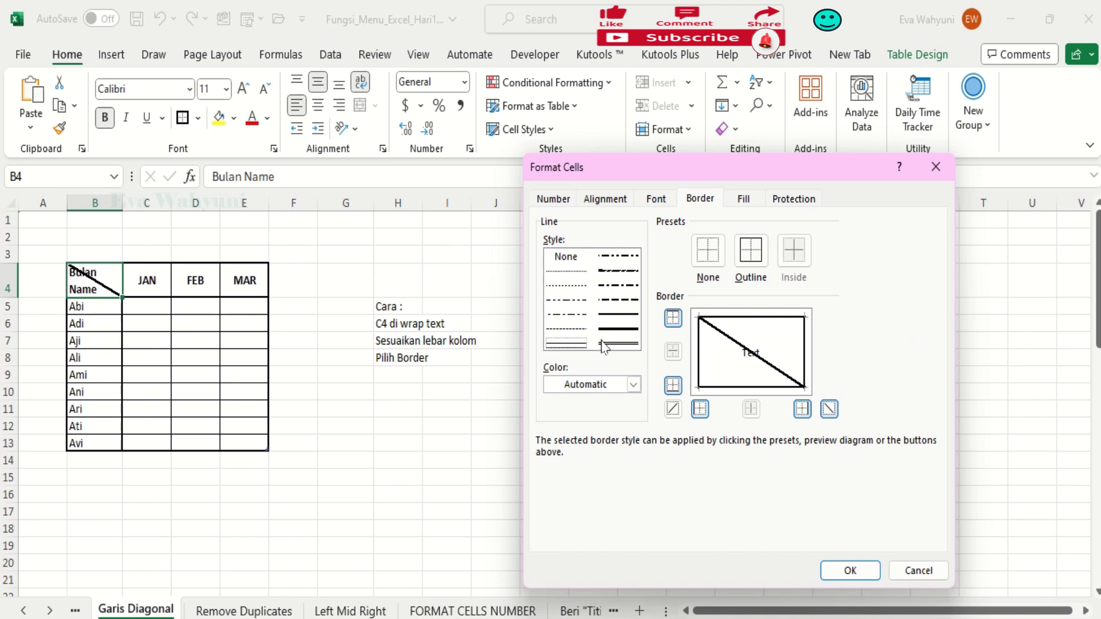
left_click(759, 365)
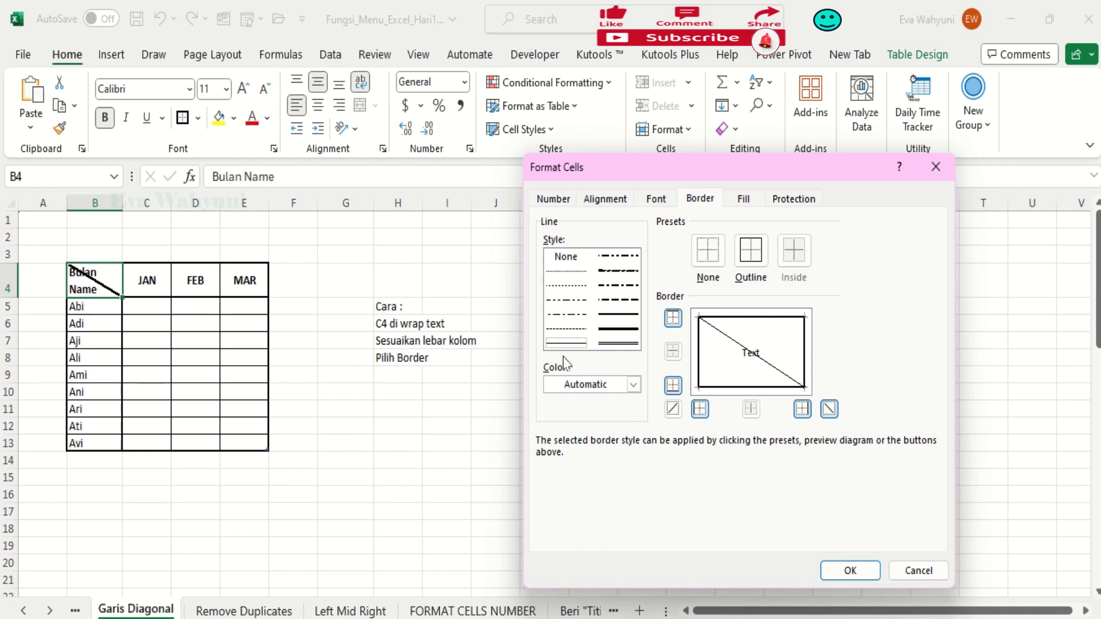
left_click(850, 571)
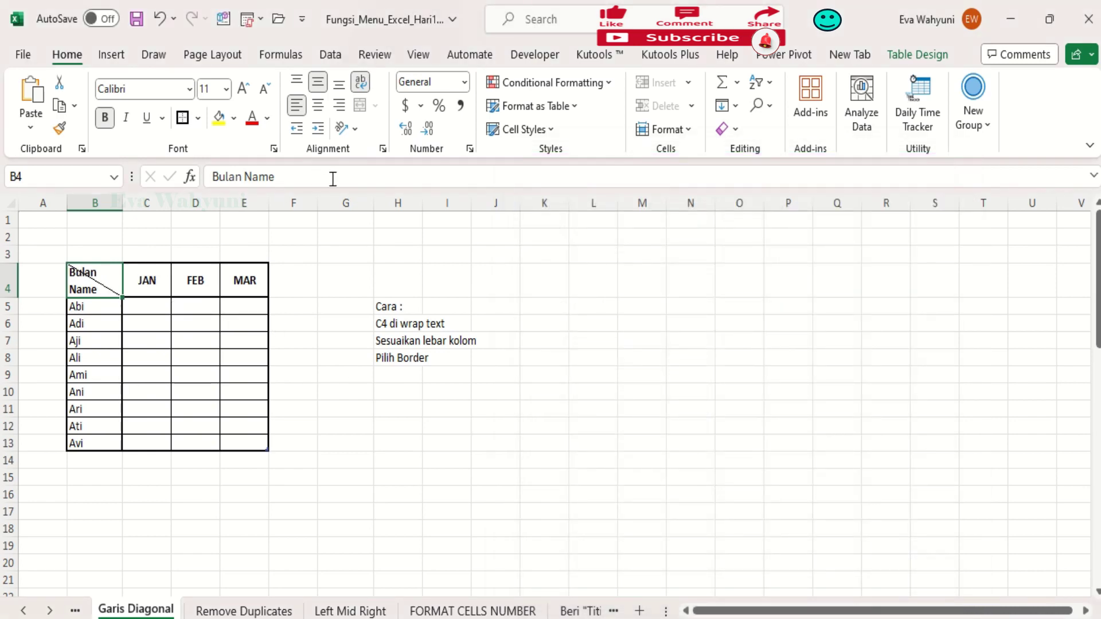
- Insert leading spaces before "Bulan" in B4 and align the cell's text to the top
left_click(210, 176)
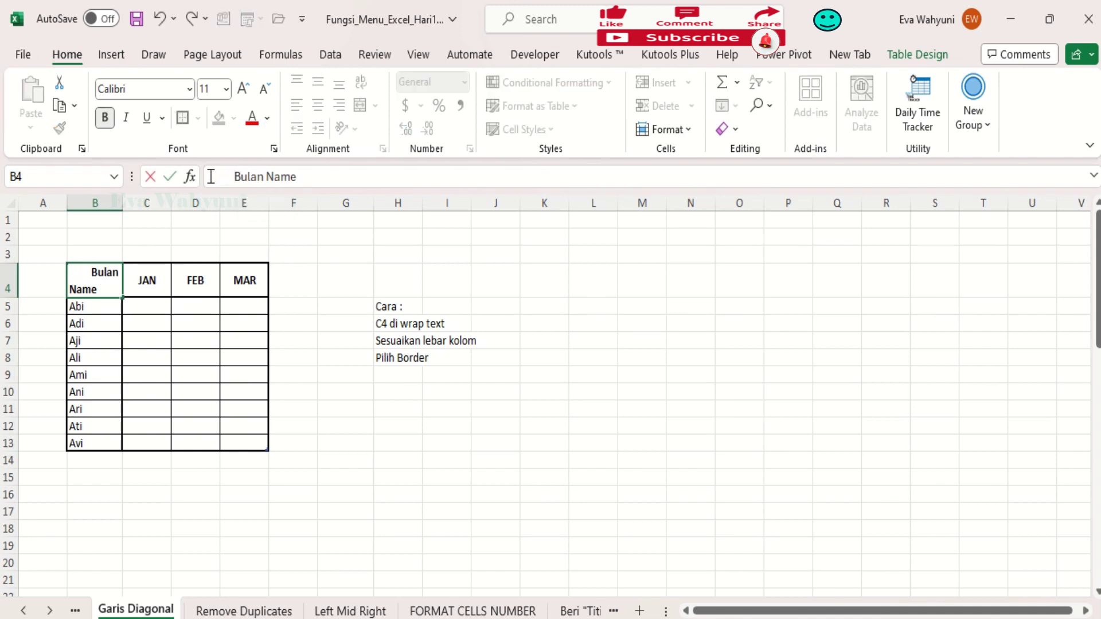
left_click(209, 530)
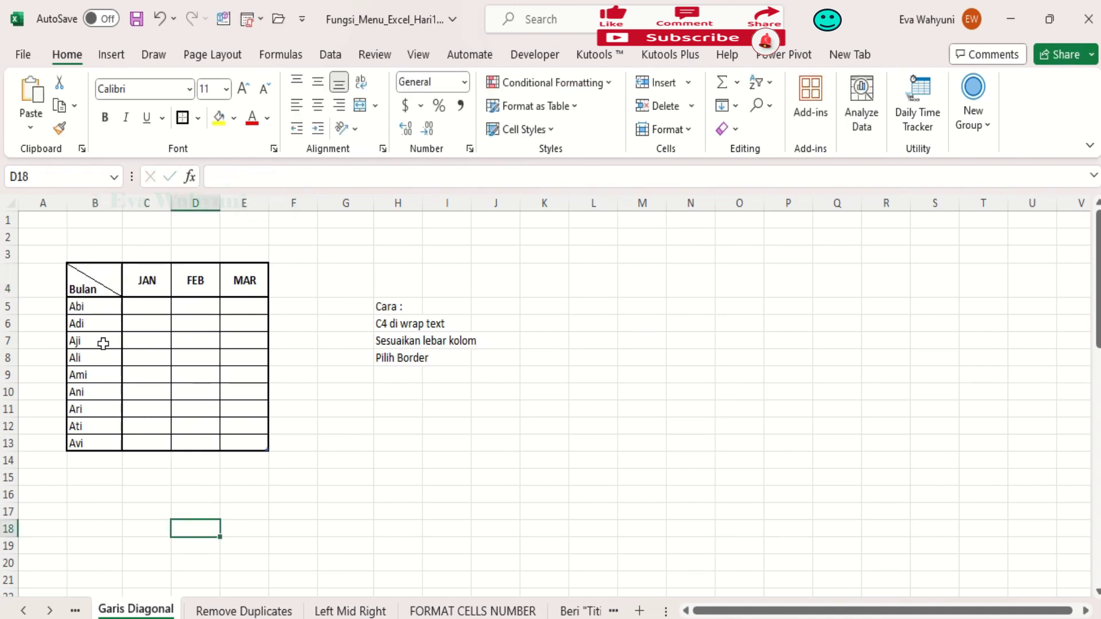
left_click(98, 284)
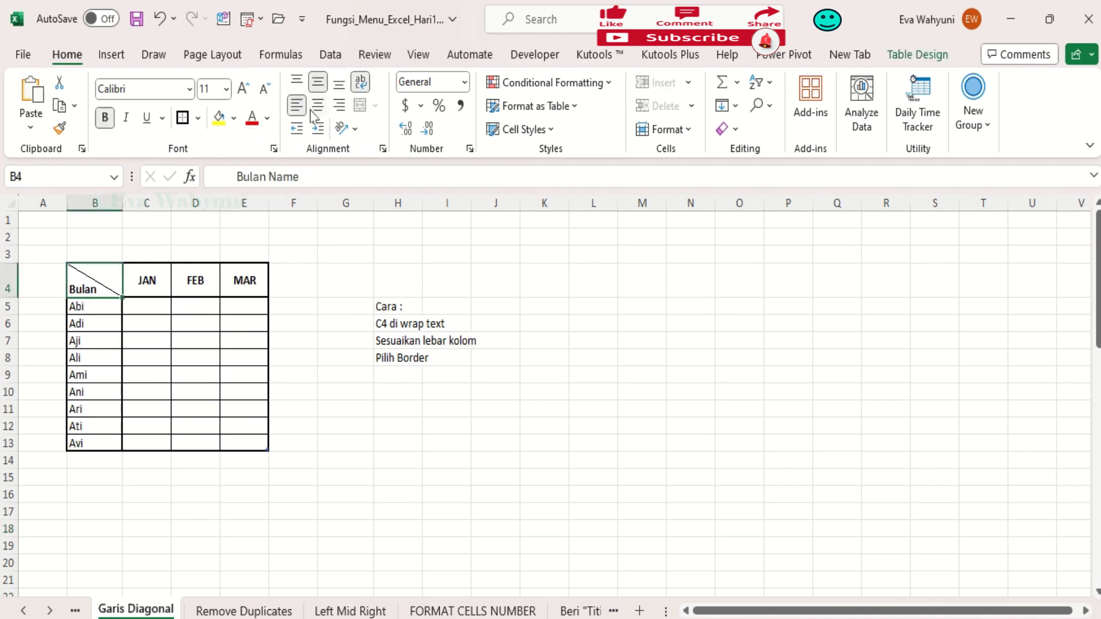
left_click(297, 83)
left_click(145, 518)
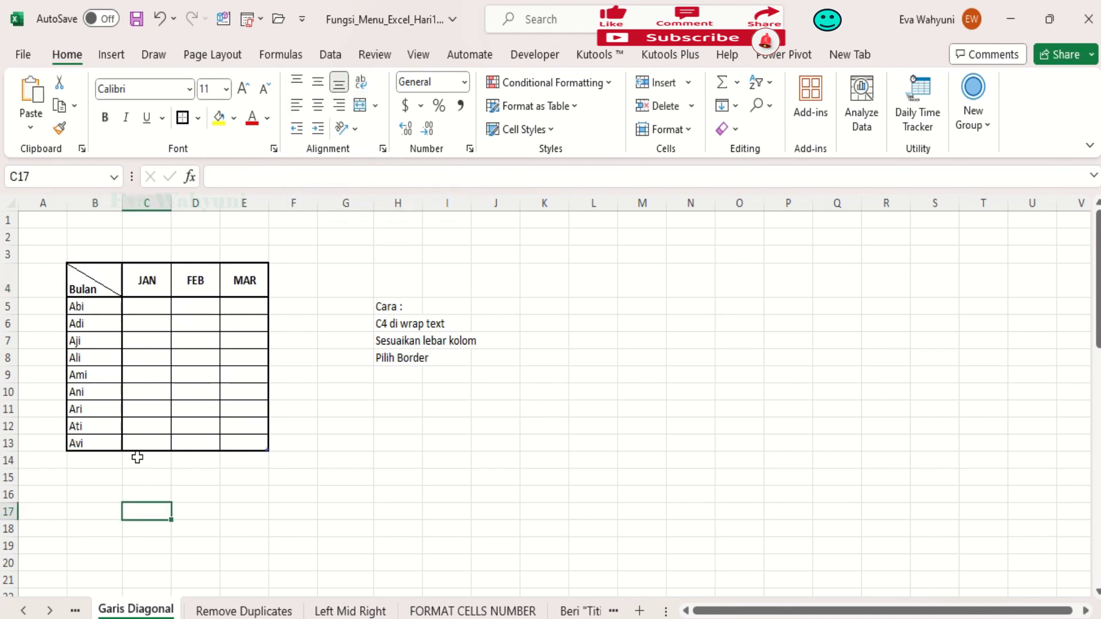
- Reduce the leading spaces before "Bulan" in B4 so the words sit on separate lines around the diagonal
left_click(101, 291)
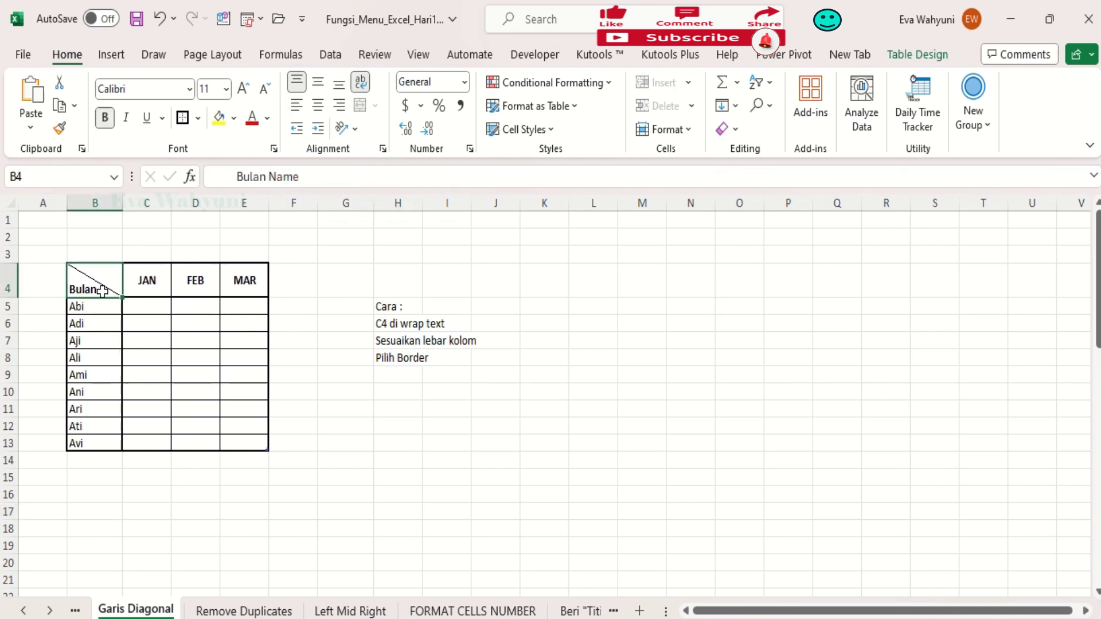
left_click(236, 175)
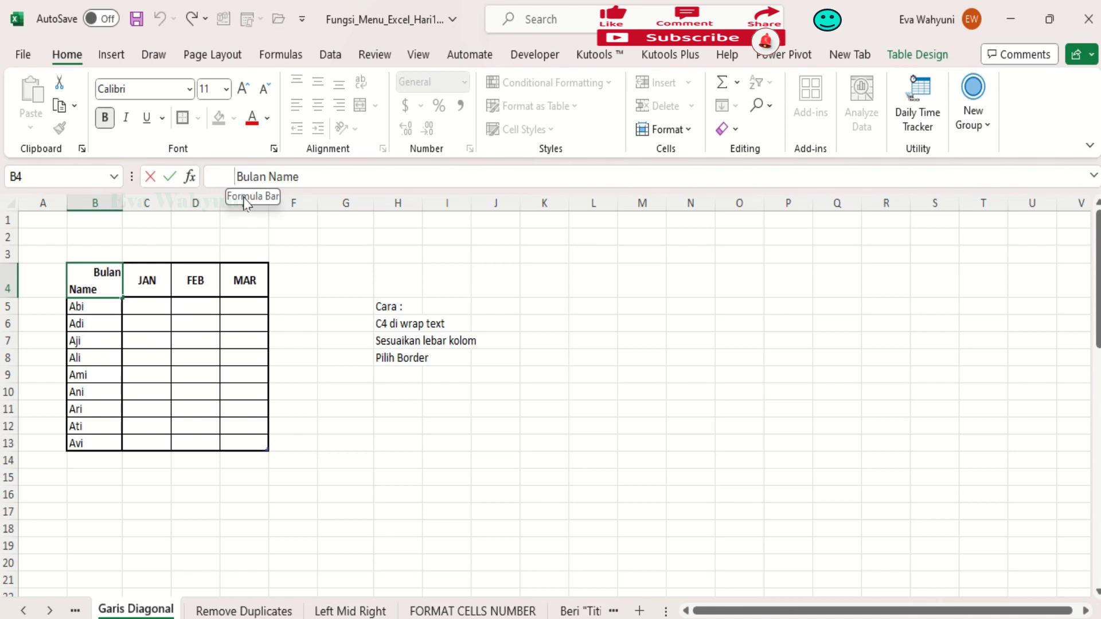
key("Escape")
left_click(242, 550)
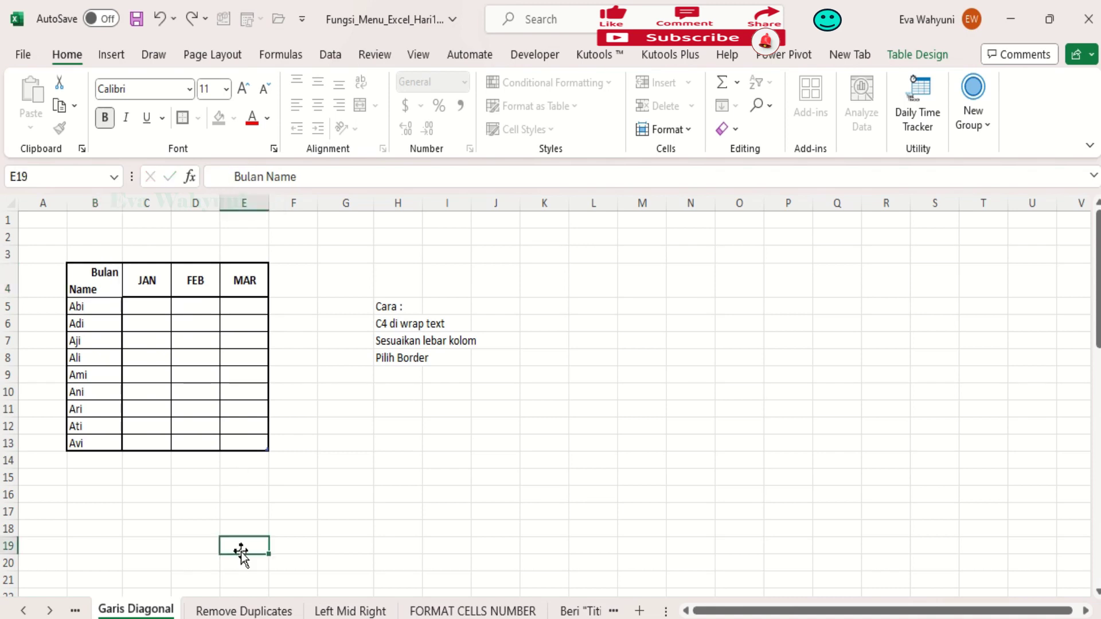
- Change "Name" to "Nama" in the diagonal header cell B4
left_click(96, 283)
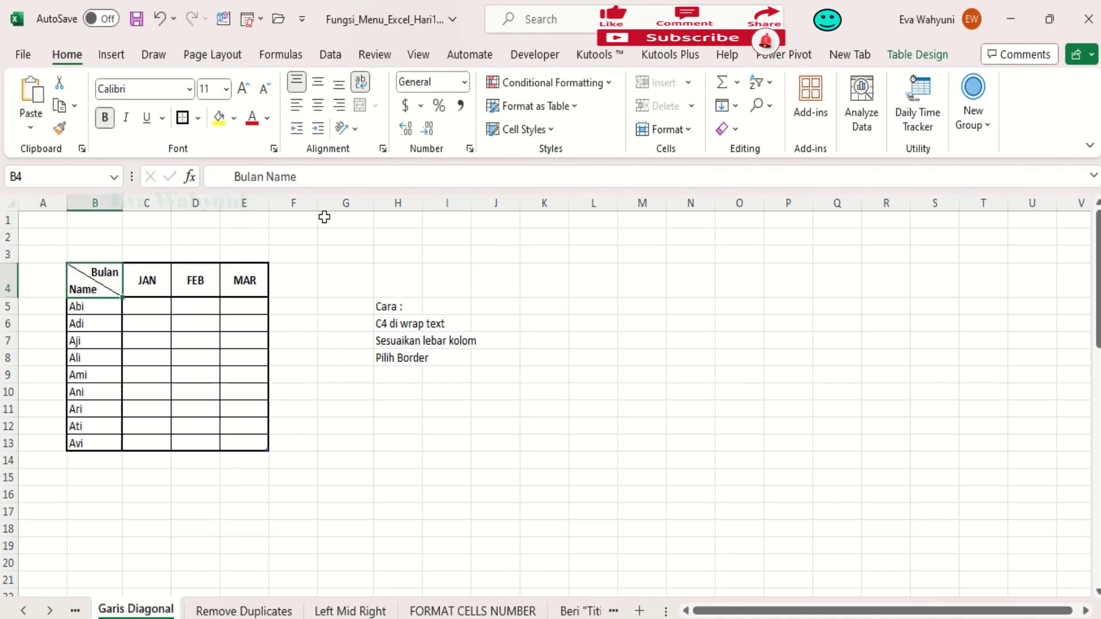
left_click(317, 170)
key("BackSpace")
type("a")
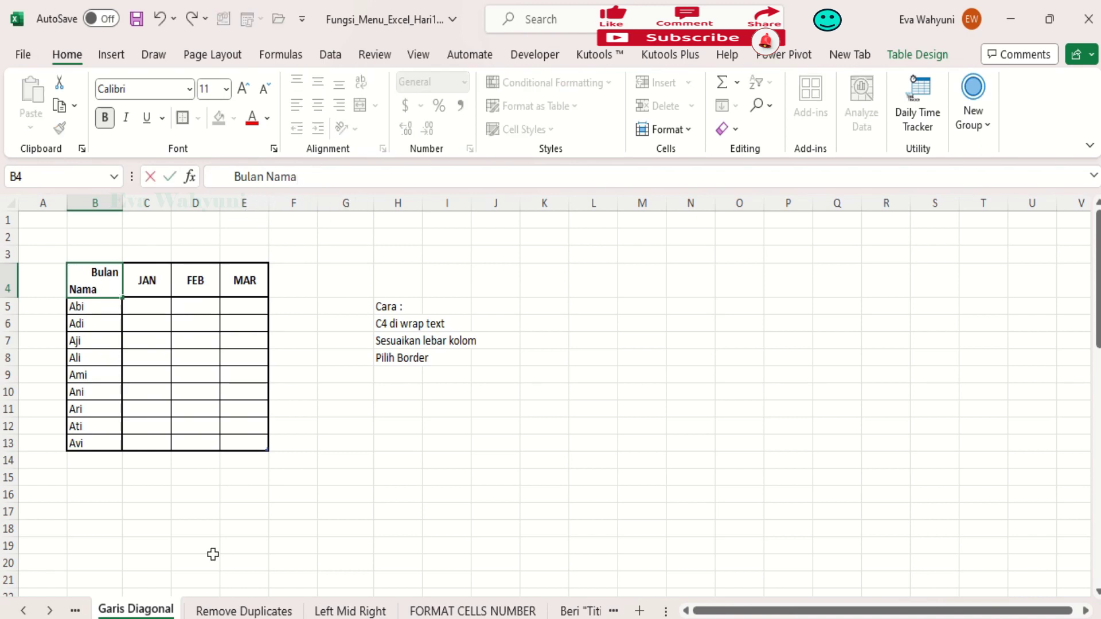
left_click(210, 559)
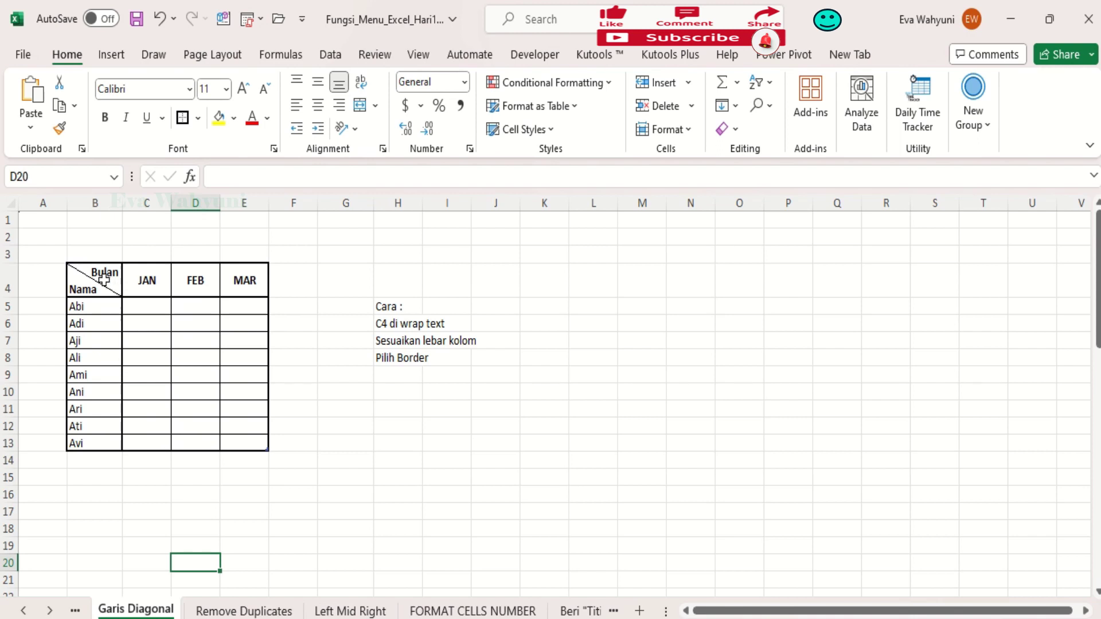
- Copy the table in B4:E13 and paste it at B16
left_click_drag(107, 282, 243, 435)
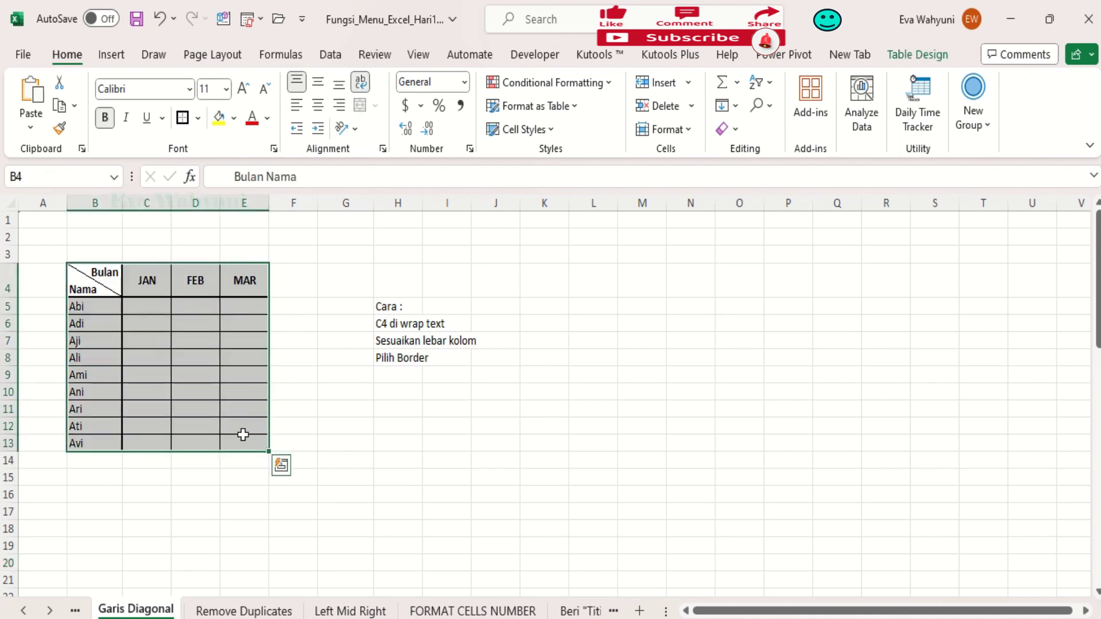
key("ctrl+c")
left_click(90, 495)
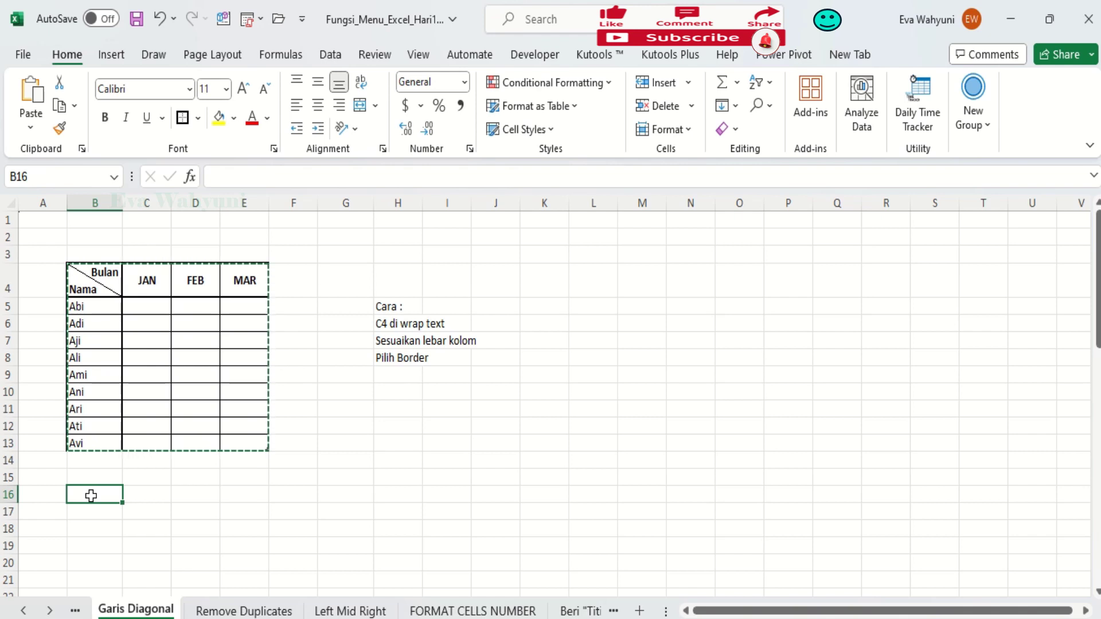
key("ctrl+v")
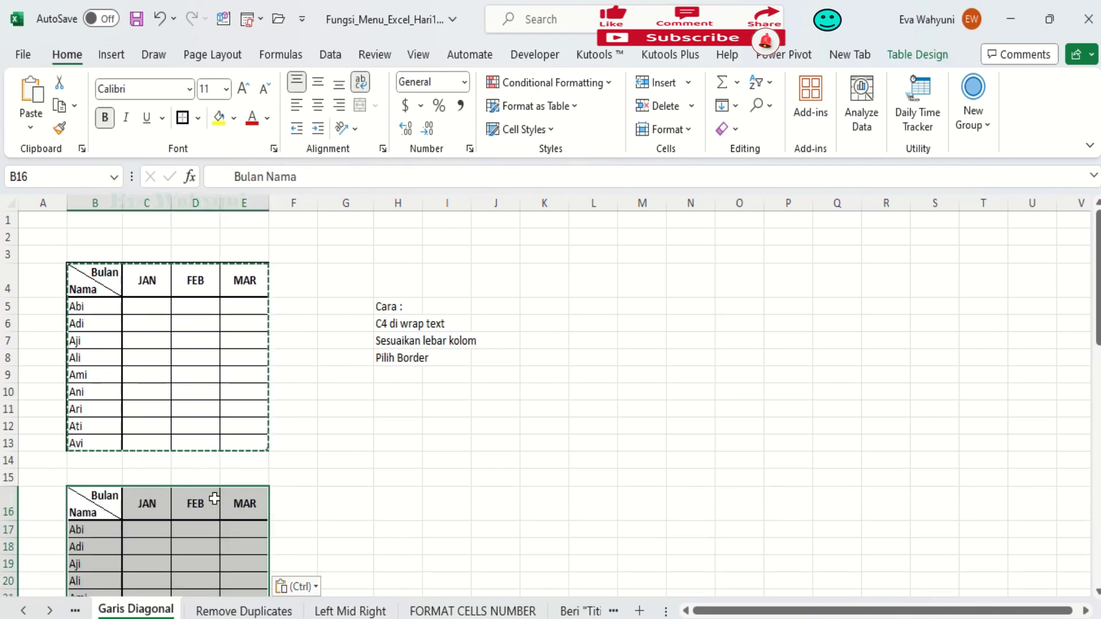
- Extend the month headers of the copied table from JAN in C16 through DEC in N16 using AutoFill
left_click(153, 502)
double_click(152, 501)
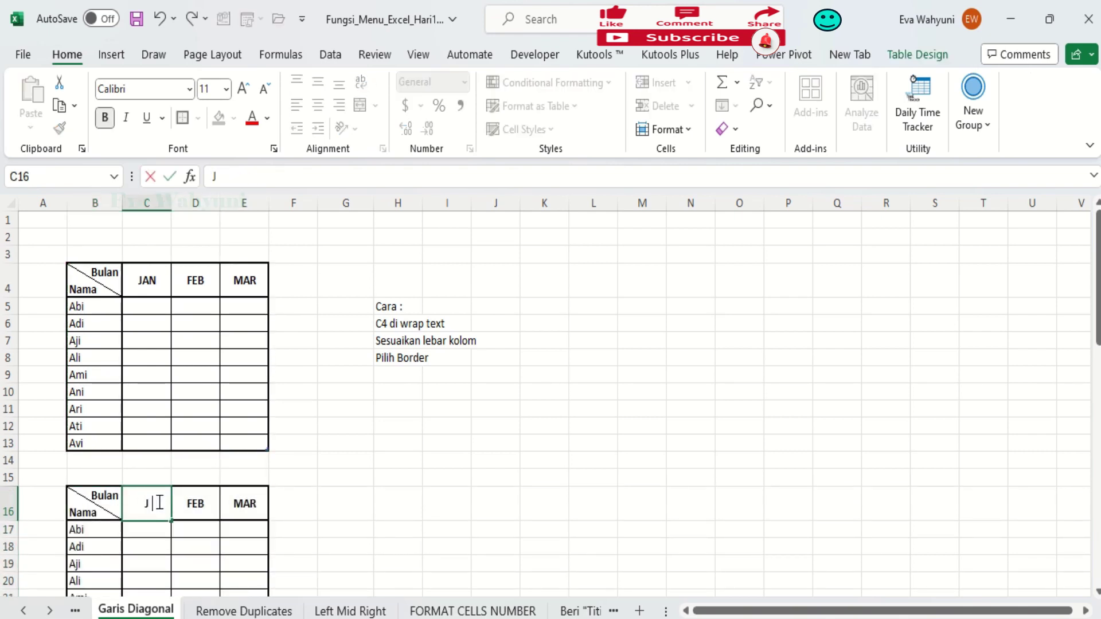
key("Return")
left_click(164, 517)
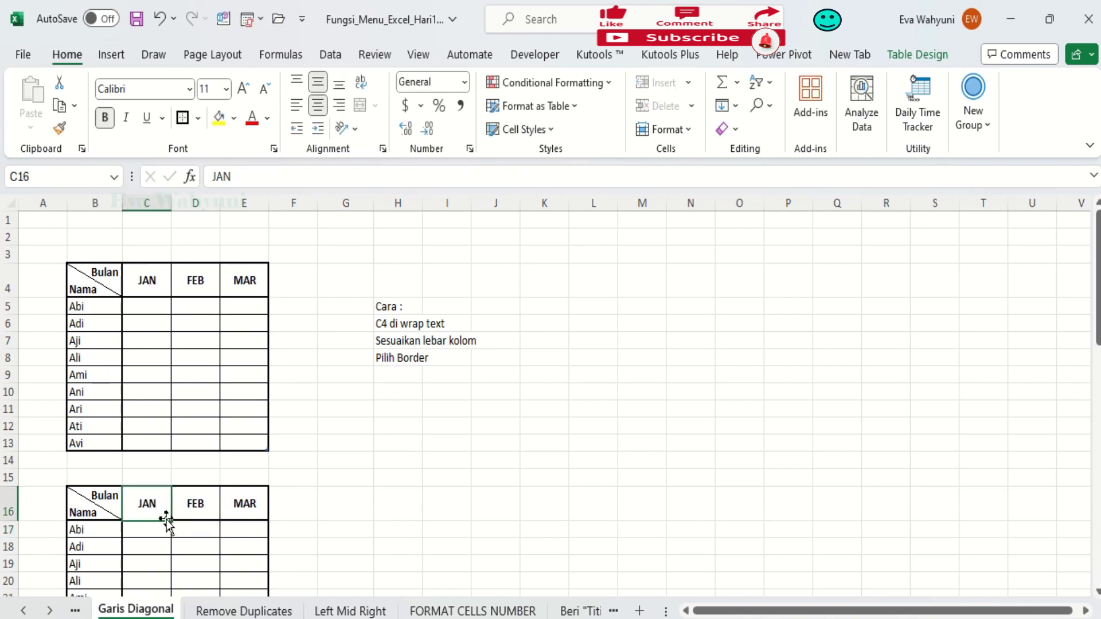
left_click_drag(169, 521, 703, 513)
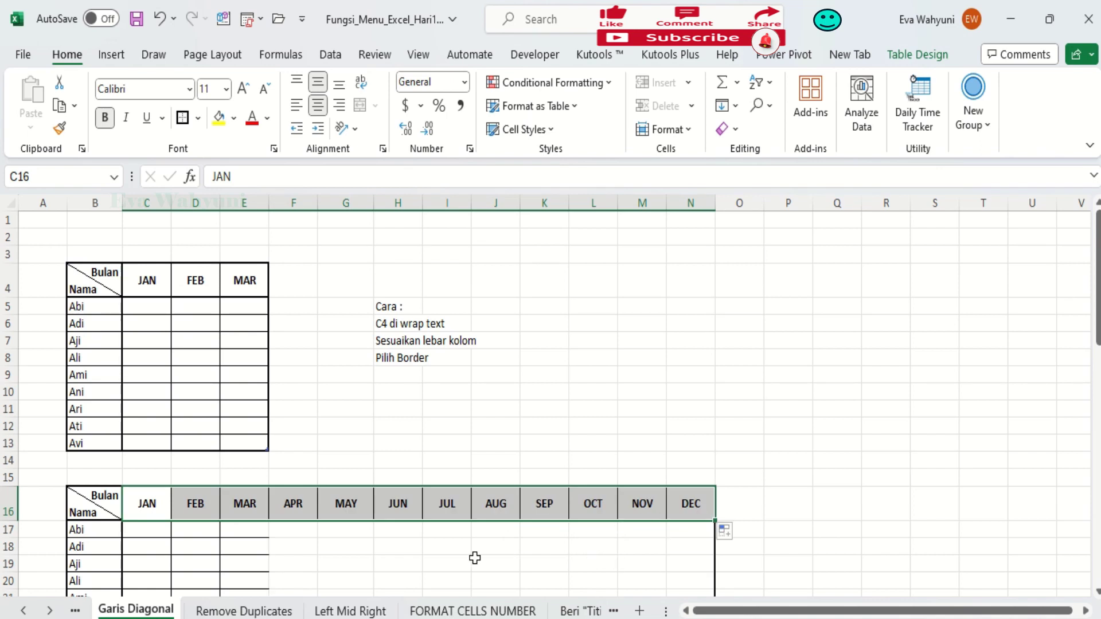
scroll(475, 557, "down", 2)
scroll(475, 557, "down", 1)
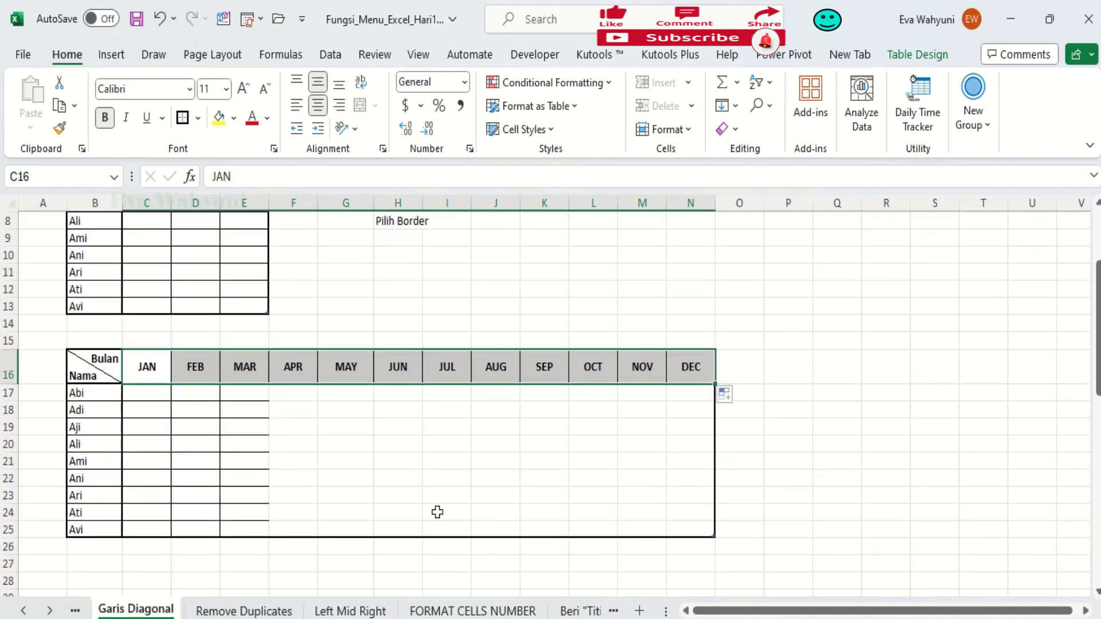
- Apply All Borders and Thick Outside Borders to C17:N25 in the copied table
left_click_drag(132, 395, 704, 531)
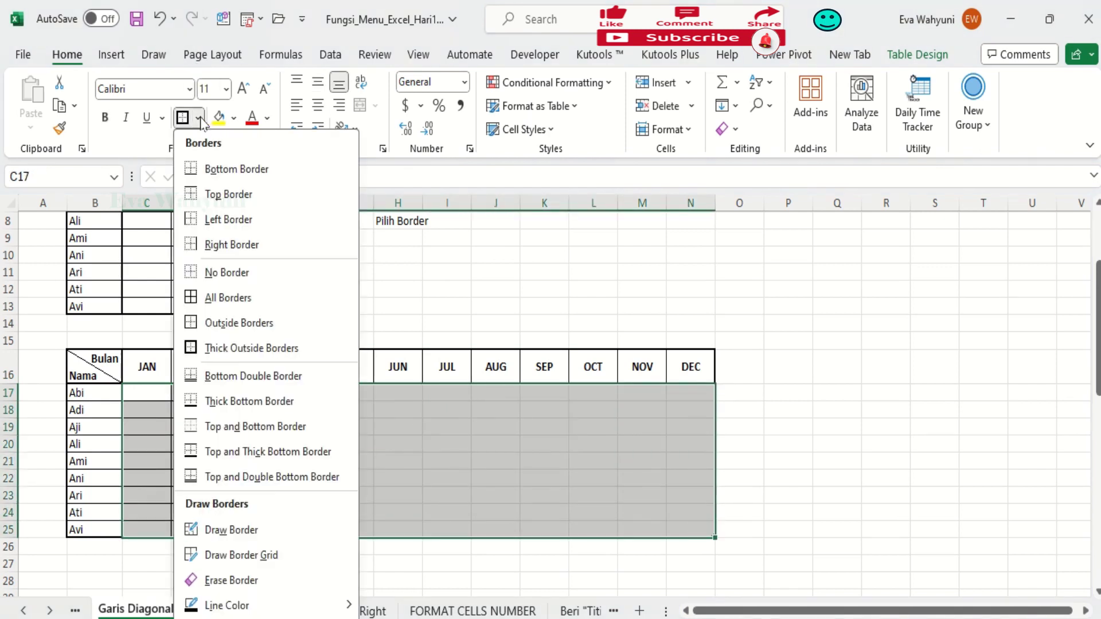
left_click(229, 298)
left_click(198, 117)
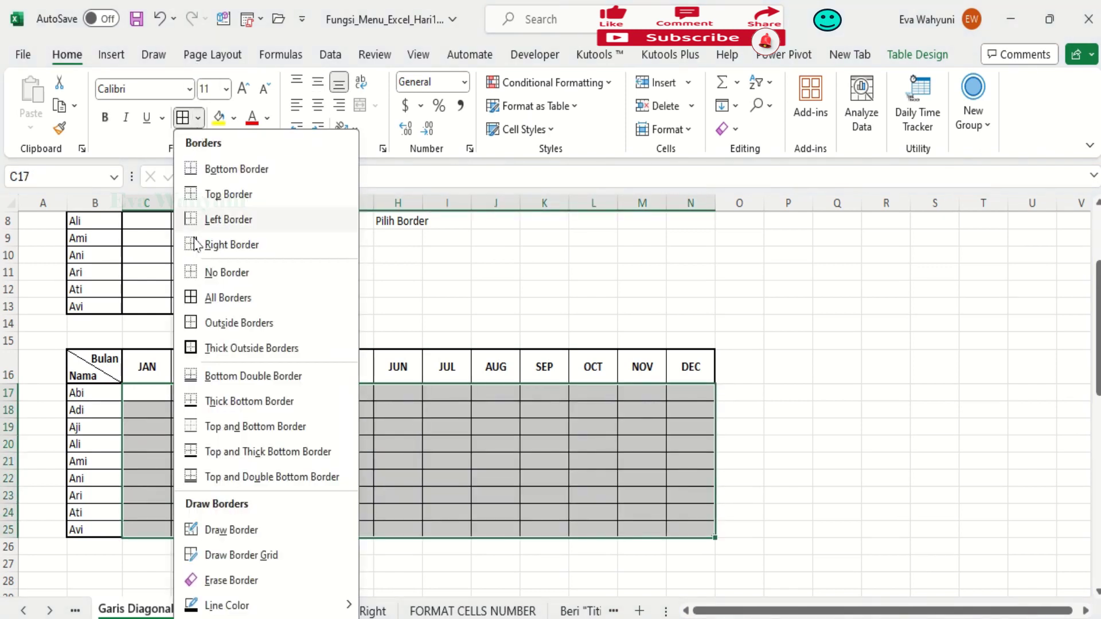
left_click(218, 358)
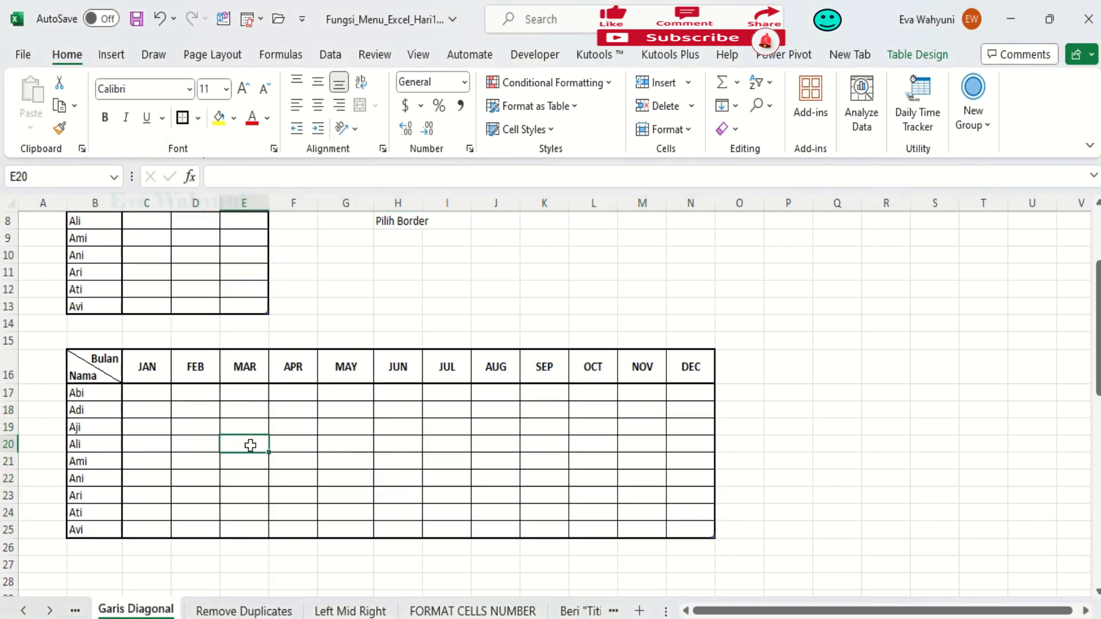
left_click(246, 444)
- Insert blank cells at A16:A25, shifting the existing cells right
left_click(32, 367)
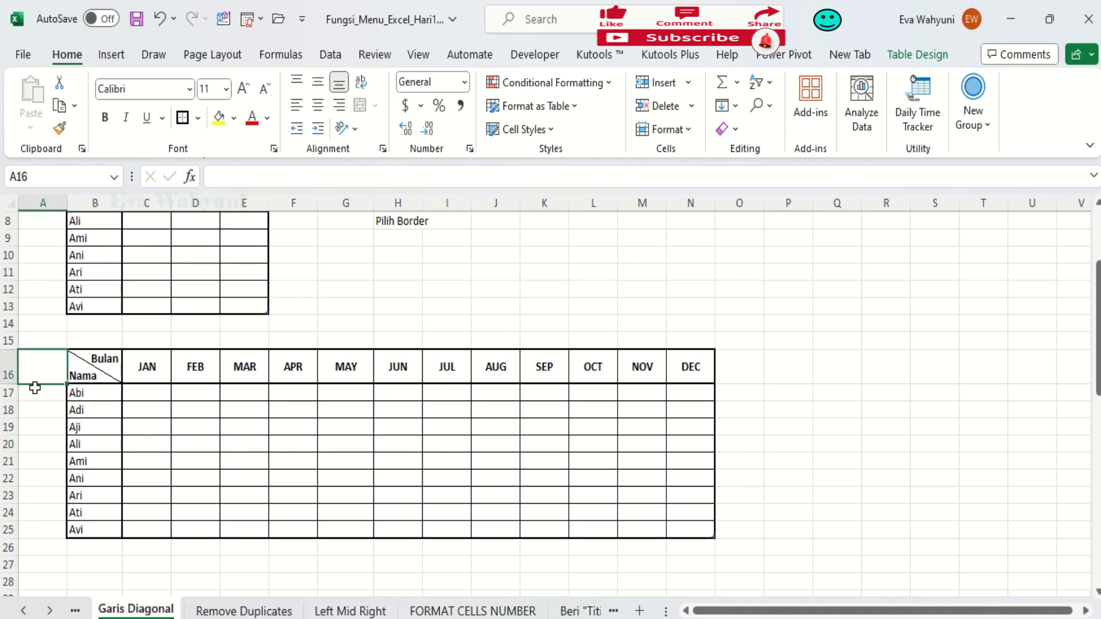
left_click_drag(34, 388, 44, 522)
right_click(44, 514)
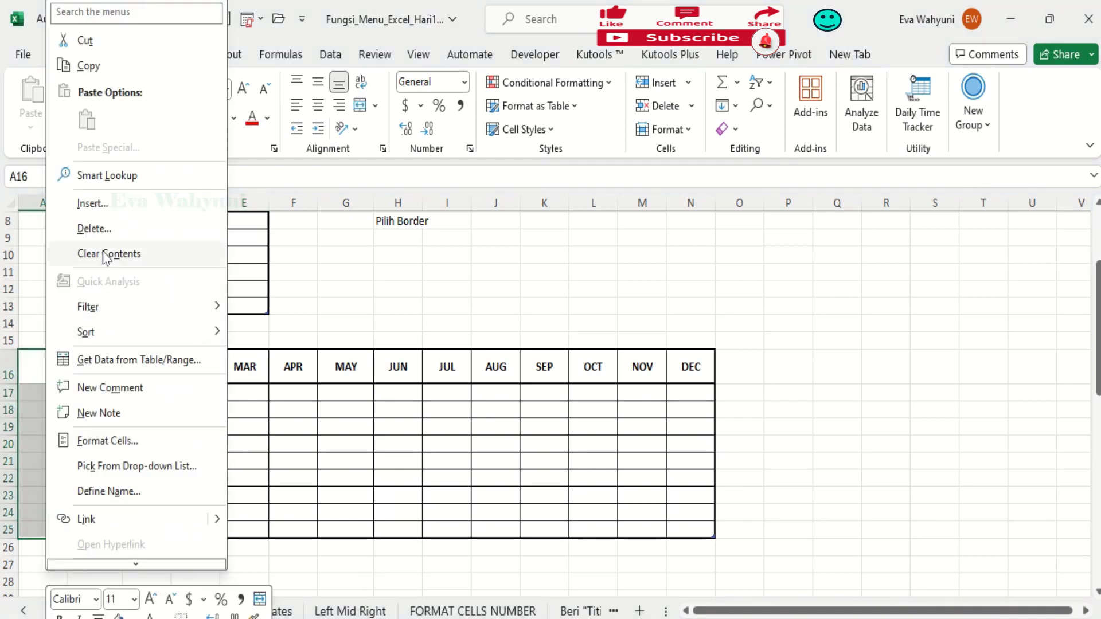
left_click(107, 205)
left_click(108, 224)
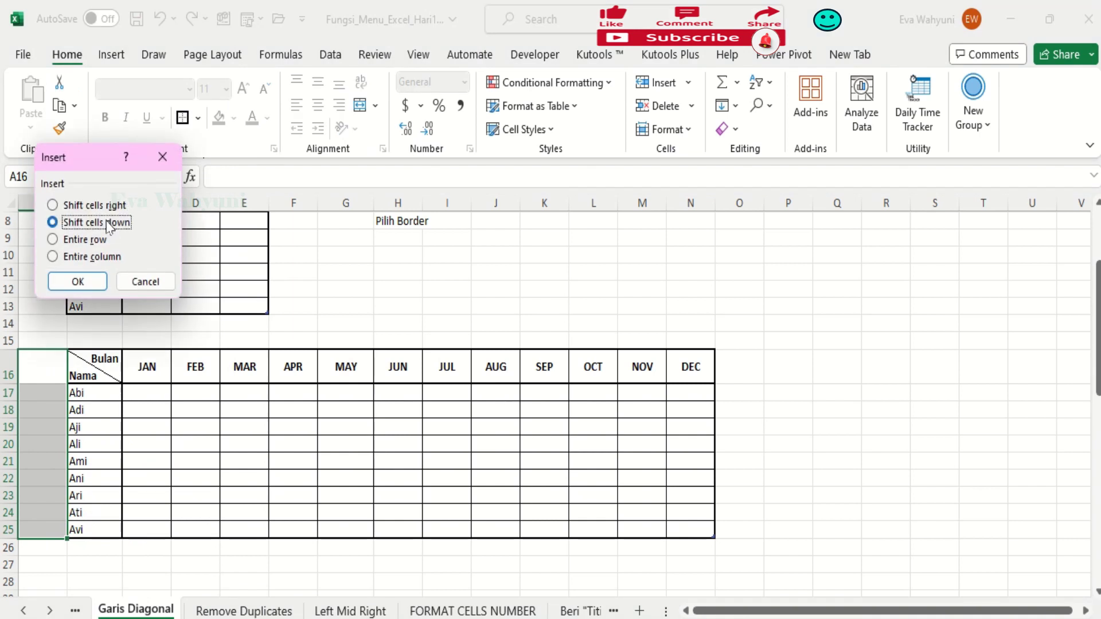
left_click(109, 206)
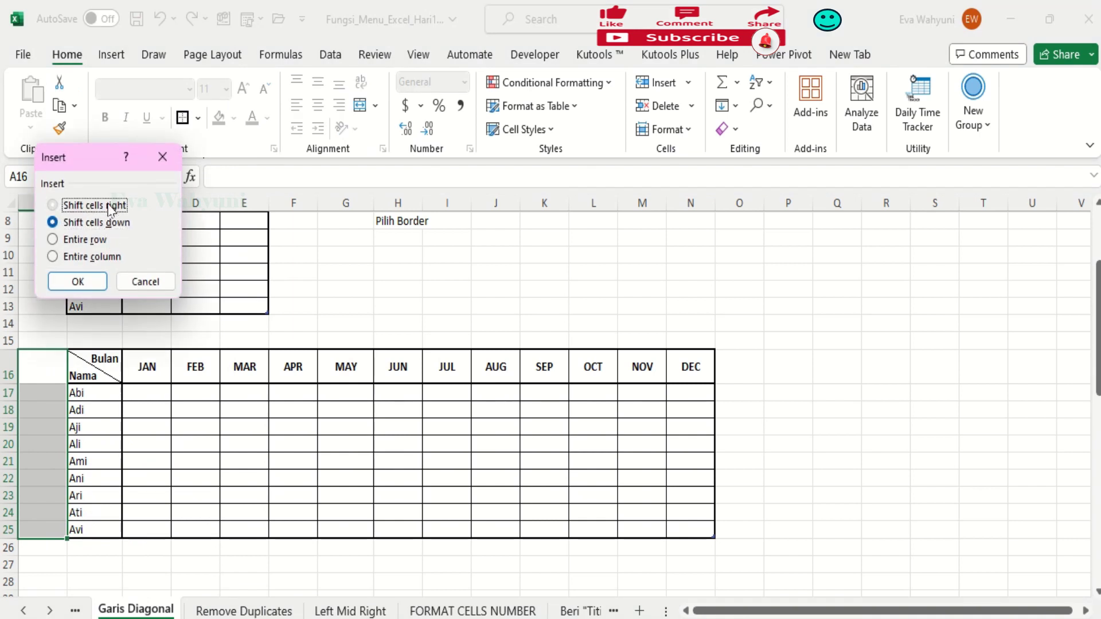
left_click(94, 281)
- Enter "Nama Sales" in B17 beside the shifted table
left_click(96, 382)
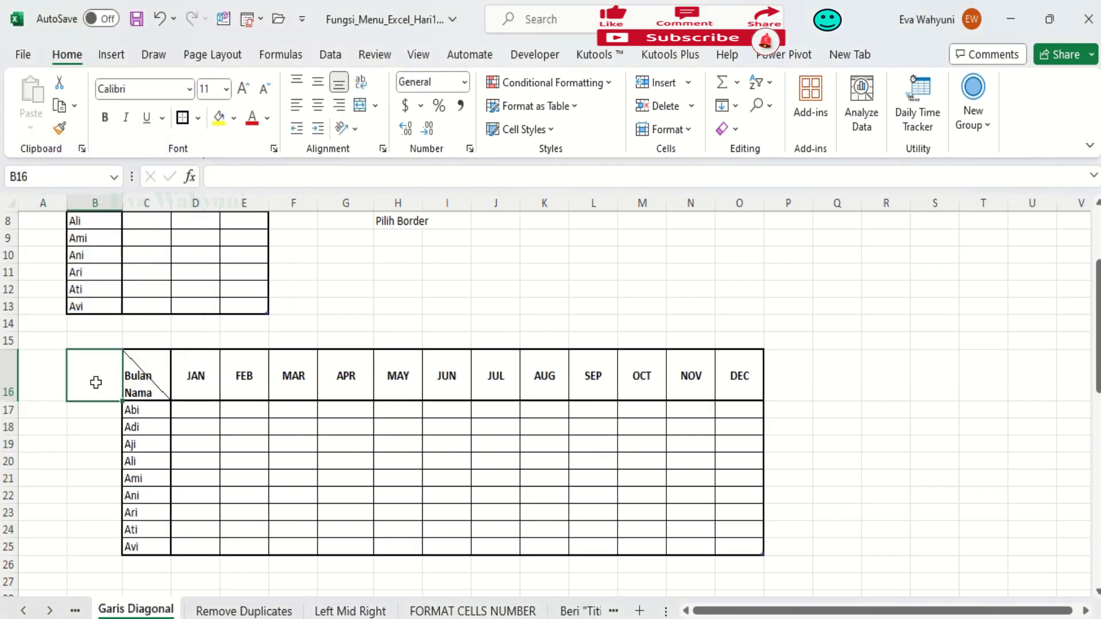
left_click(84, 413)
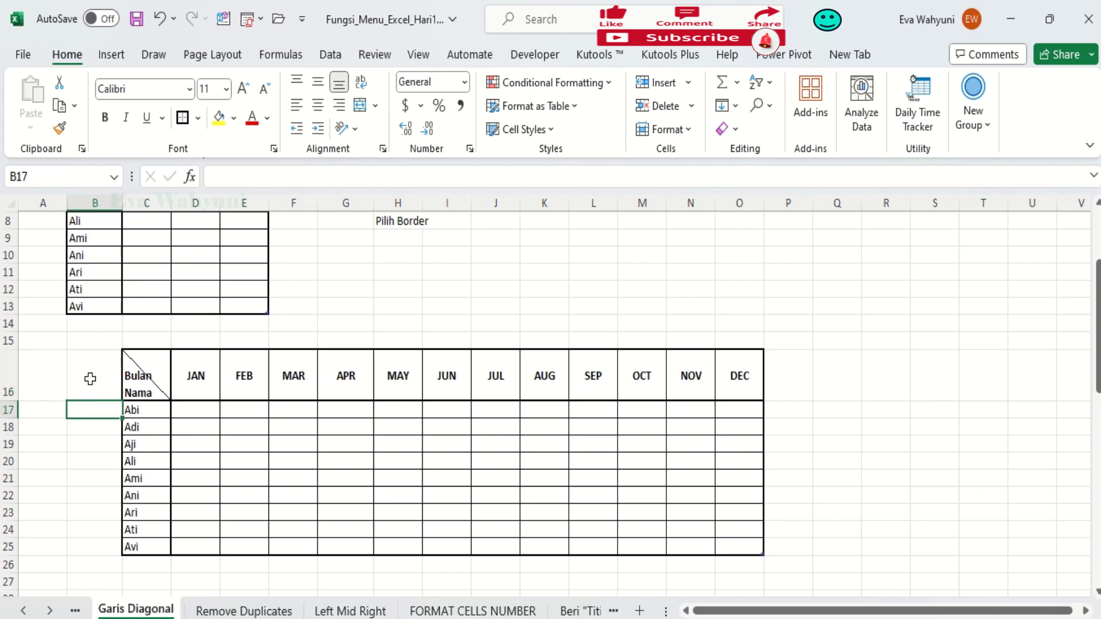
type("Nama S")
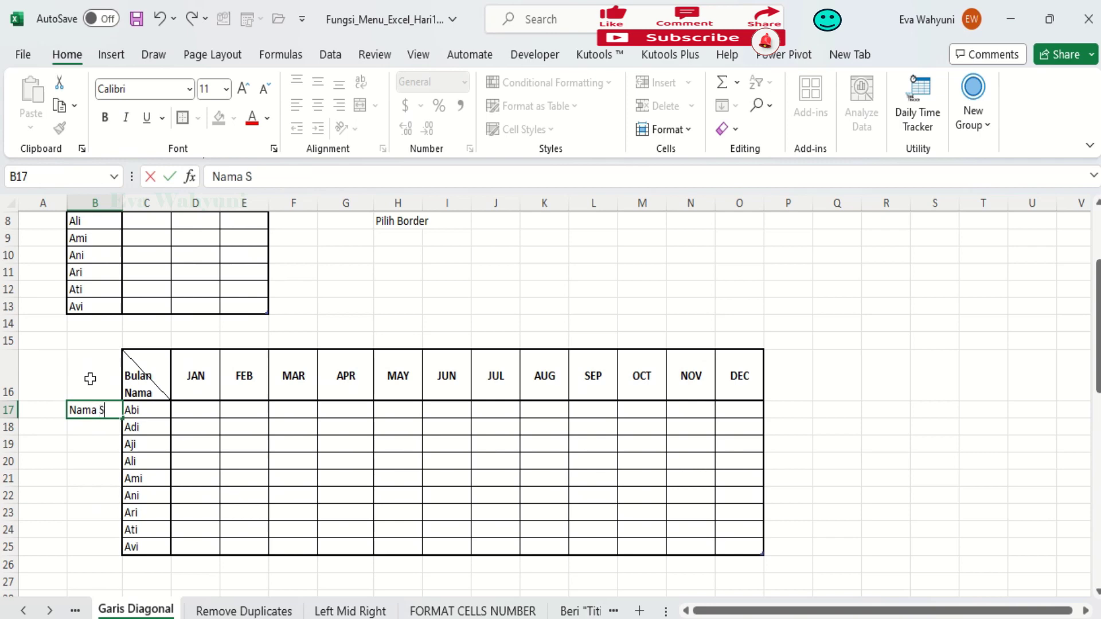
type("ales")
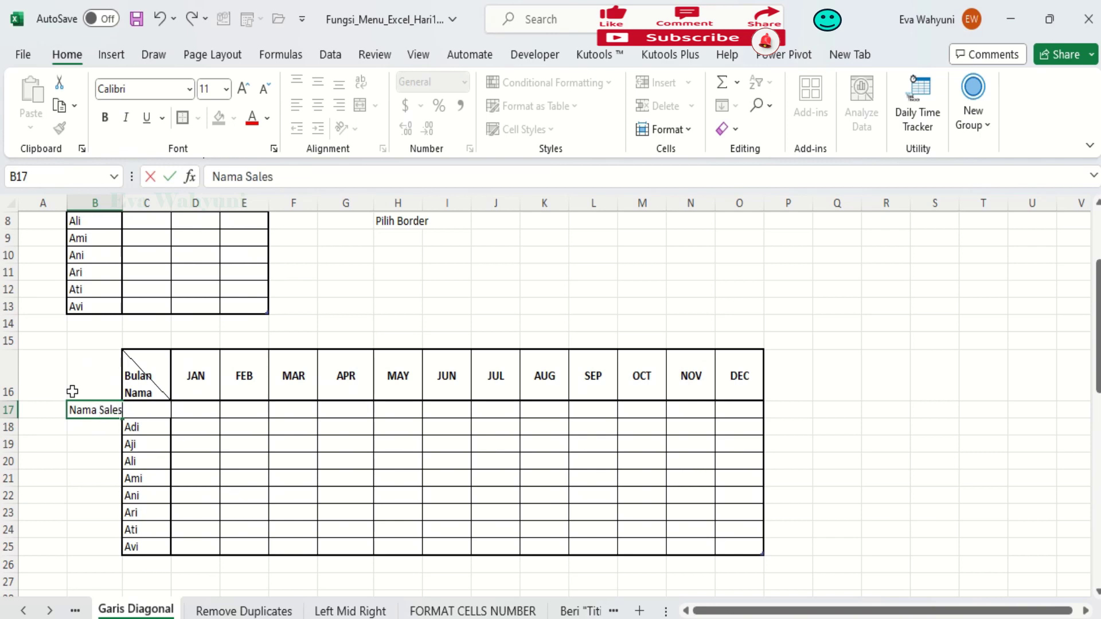
left_click(127, 496)
- Check the leading spaces of the "Bulan Nama" header in C16 and left-align the cell
left_click(144, 376)
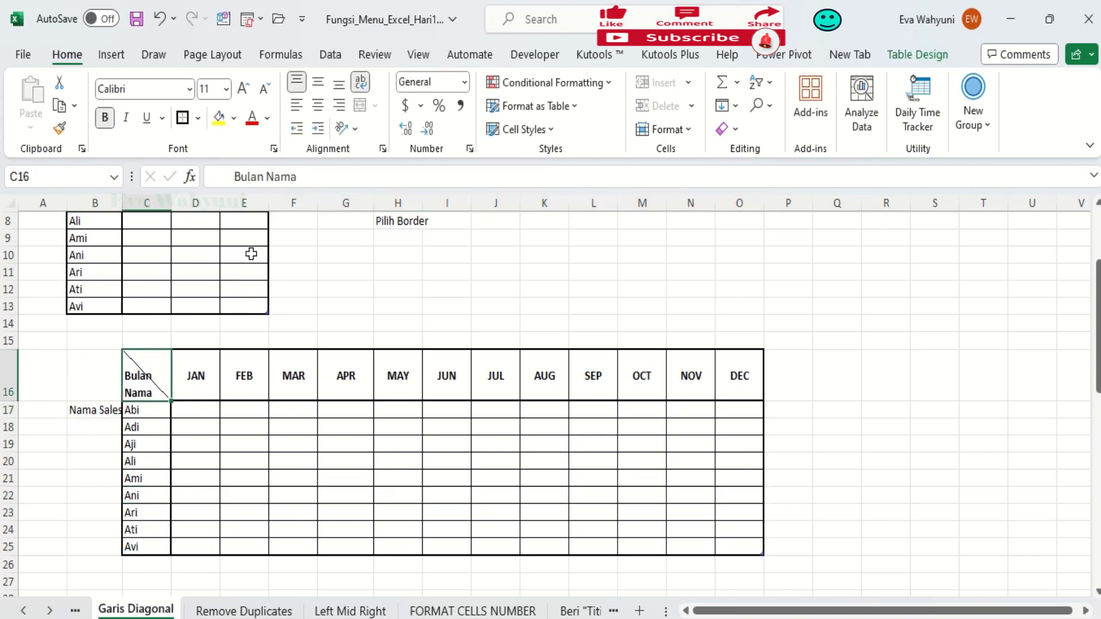
left_click(232, 172)
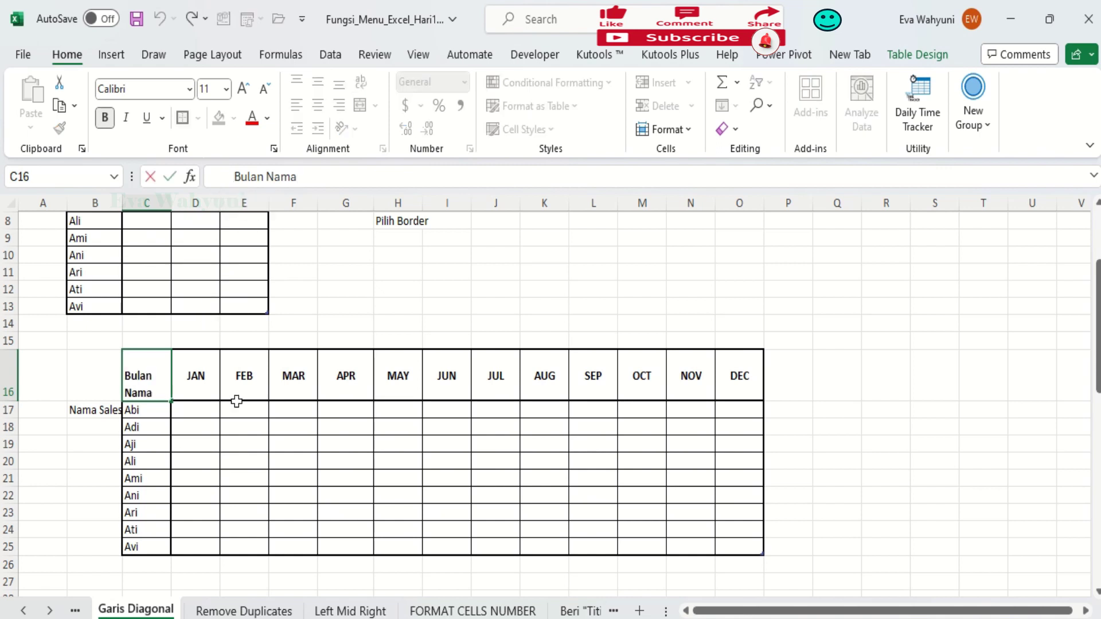
left_click(184, 387)
left_click(150, 379)
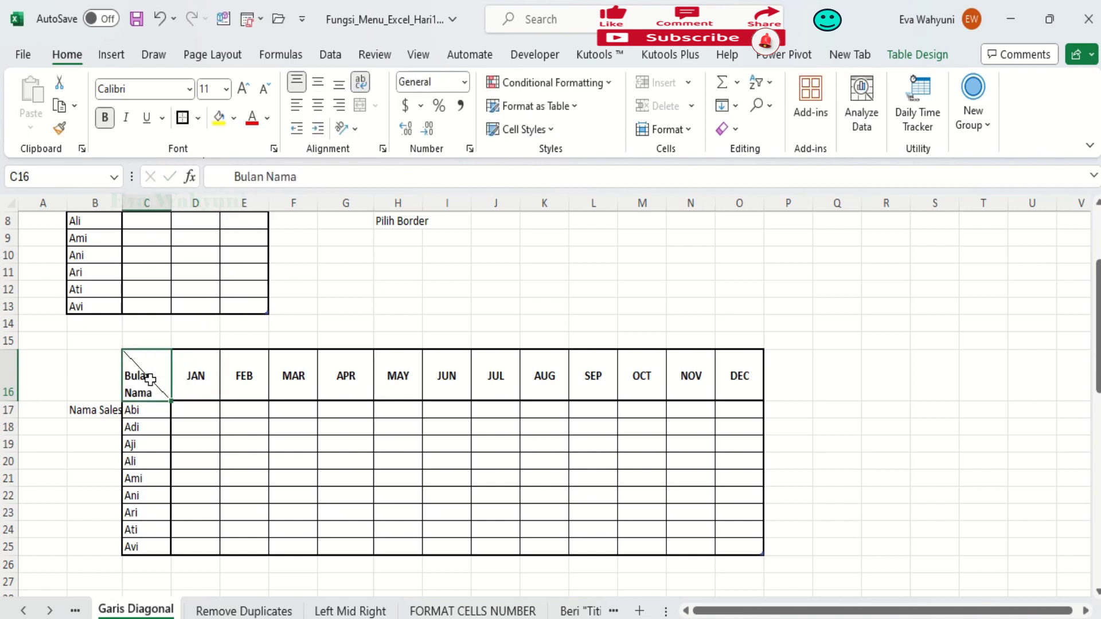
left_click(297, 105)
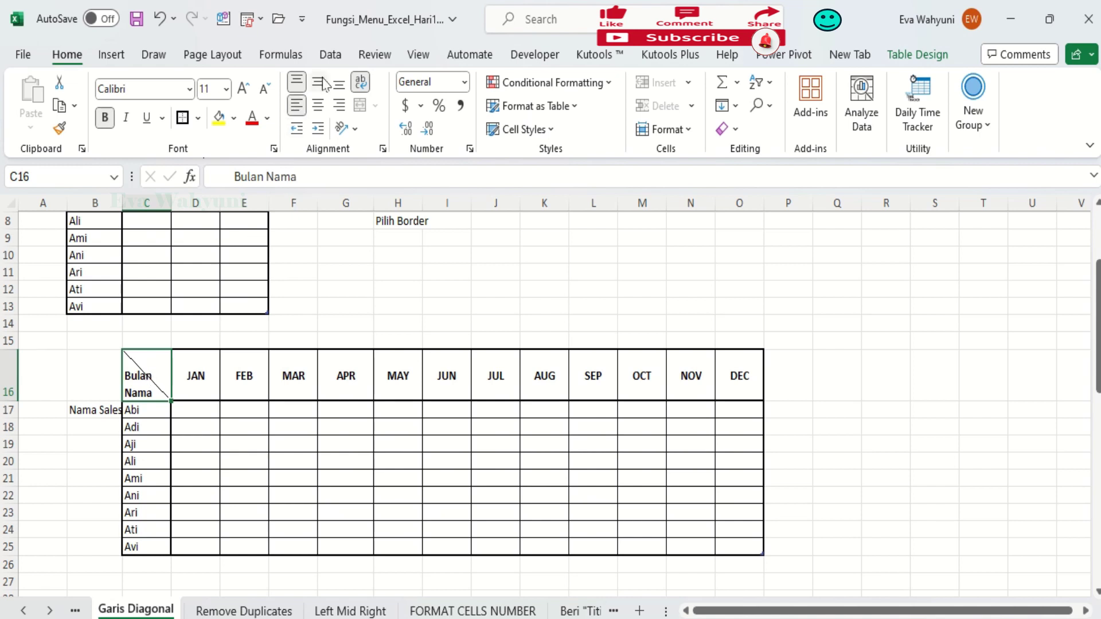
left_click(207, 442)
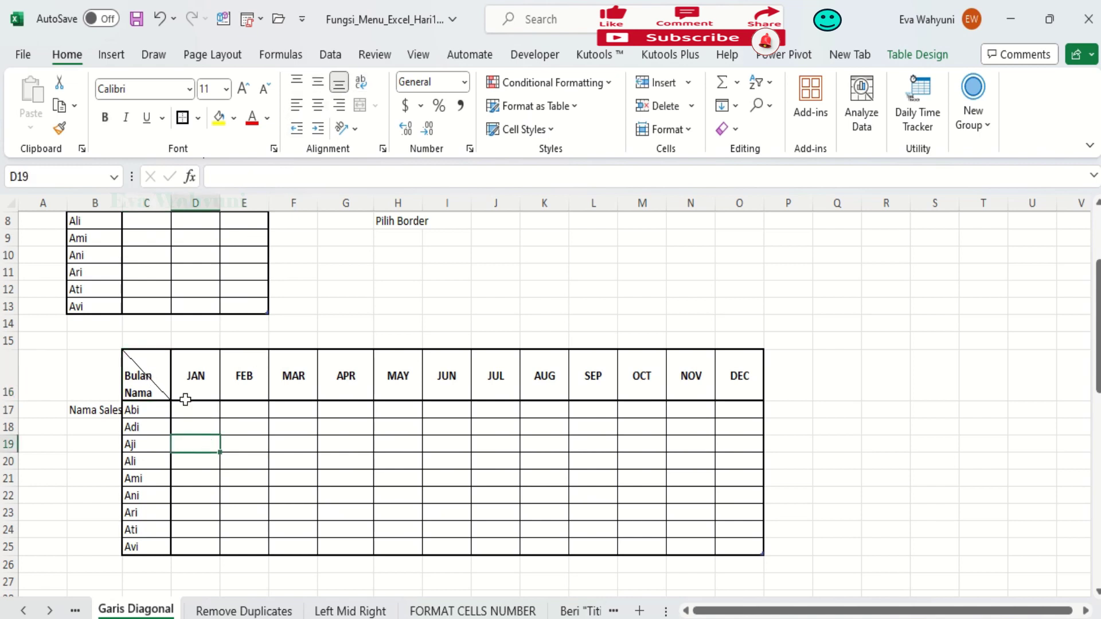
- Reduce the height of row 16 and align the C16 header text to the bottom
left_click(163, 376)
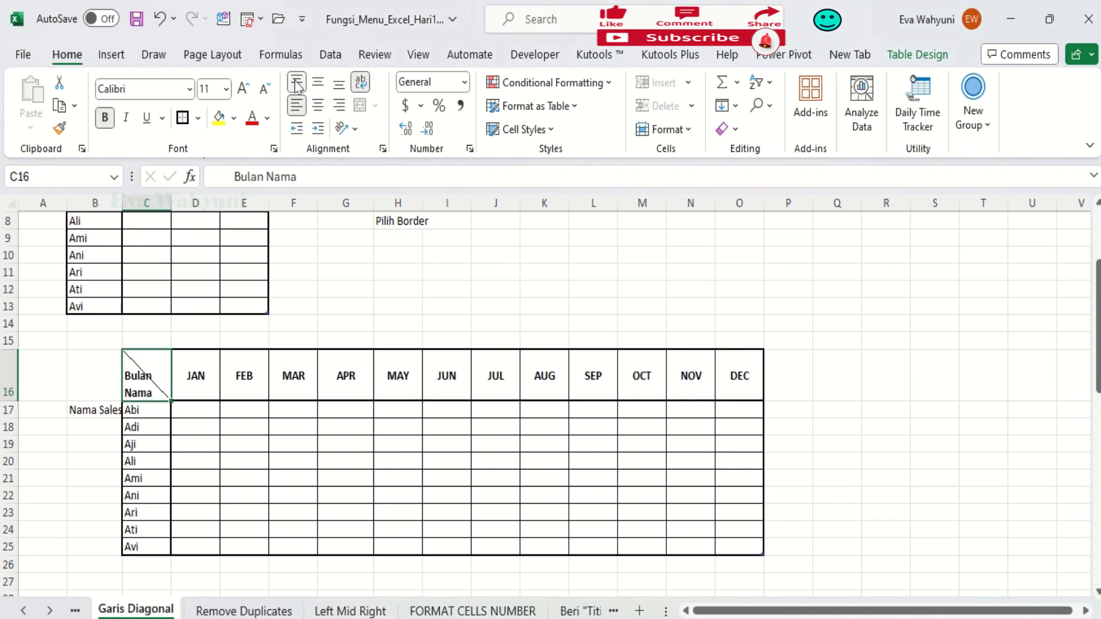
left_click_drag(14, 401, 13, 387)
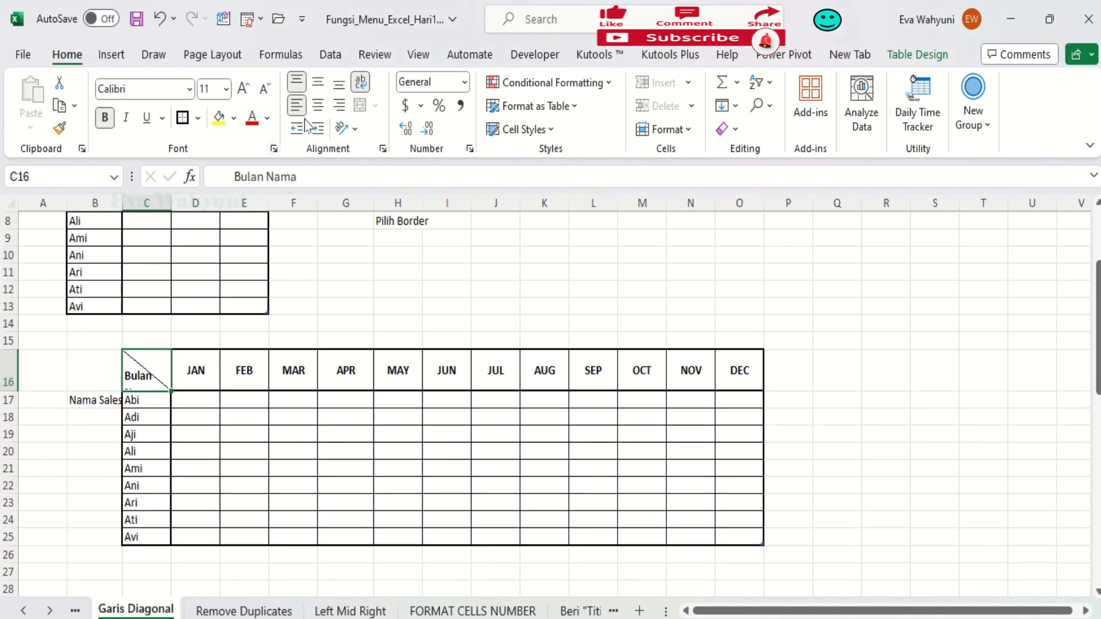
left_click(338, 84)
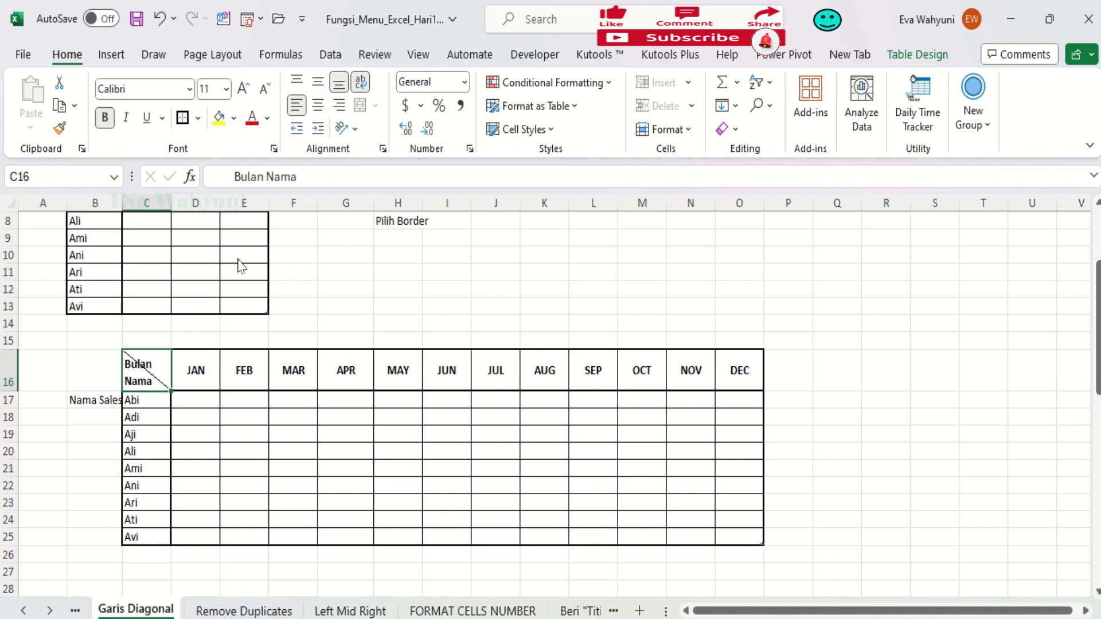
- Try changing the leading spaces before "Bulan Nama" in C16 to shift "Bulan" across the diagonal
left_click(227, 177)
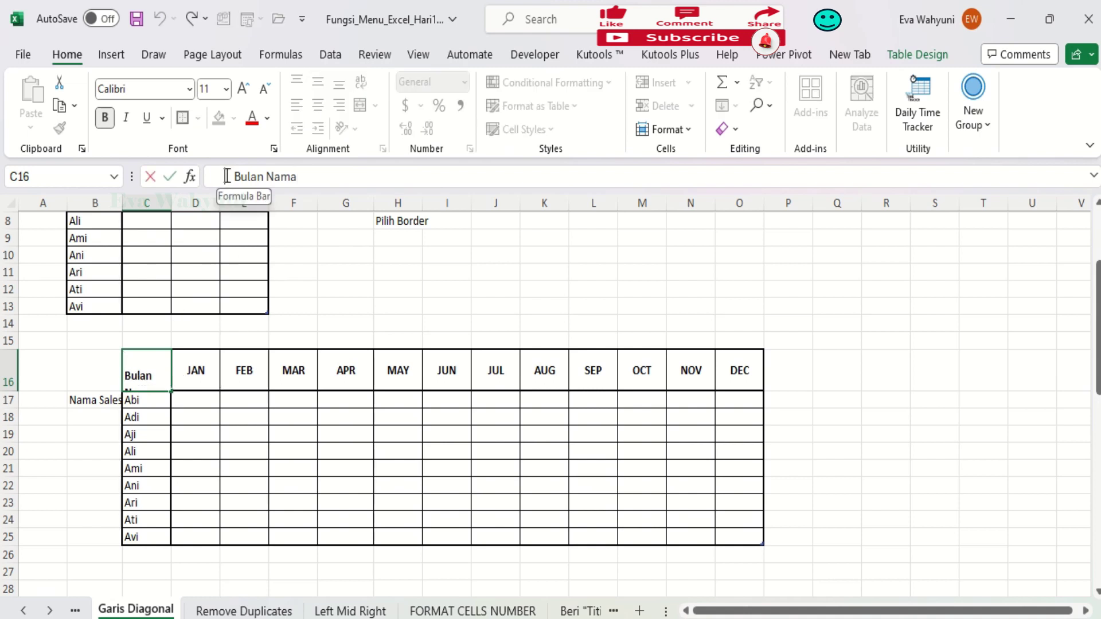
left_click(191, 449)
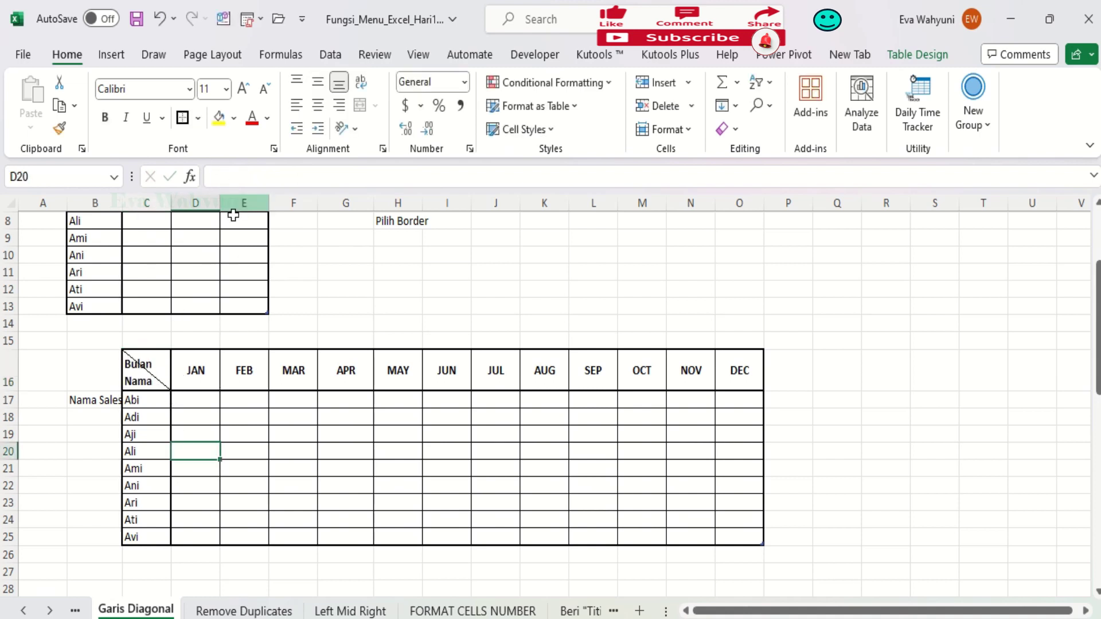
left_click(151, 366)
left_click(234, 177)
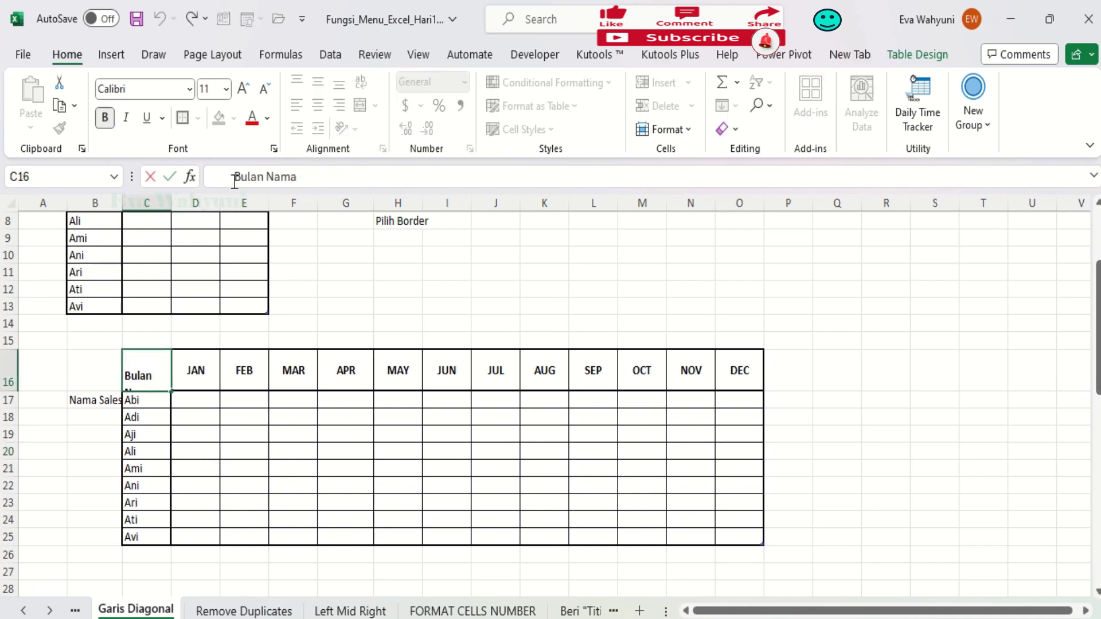
left_click(252, 478)
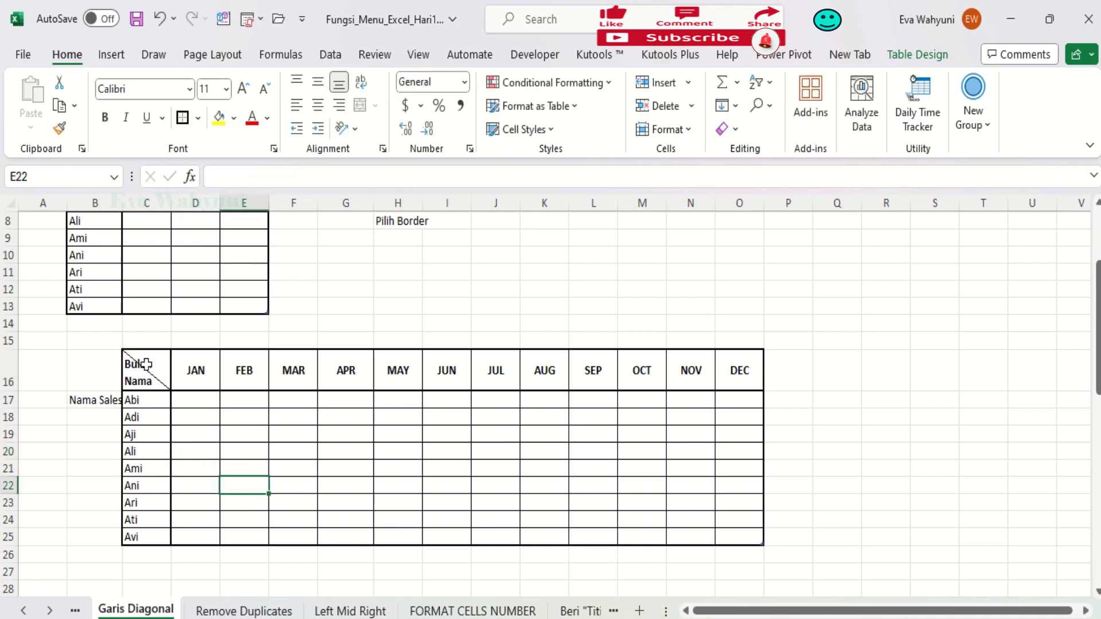
left_click(141, 364)
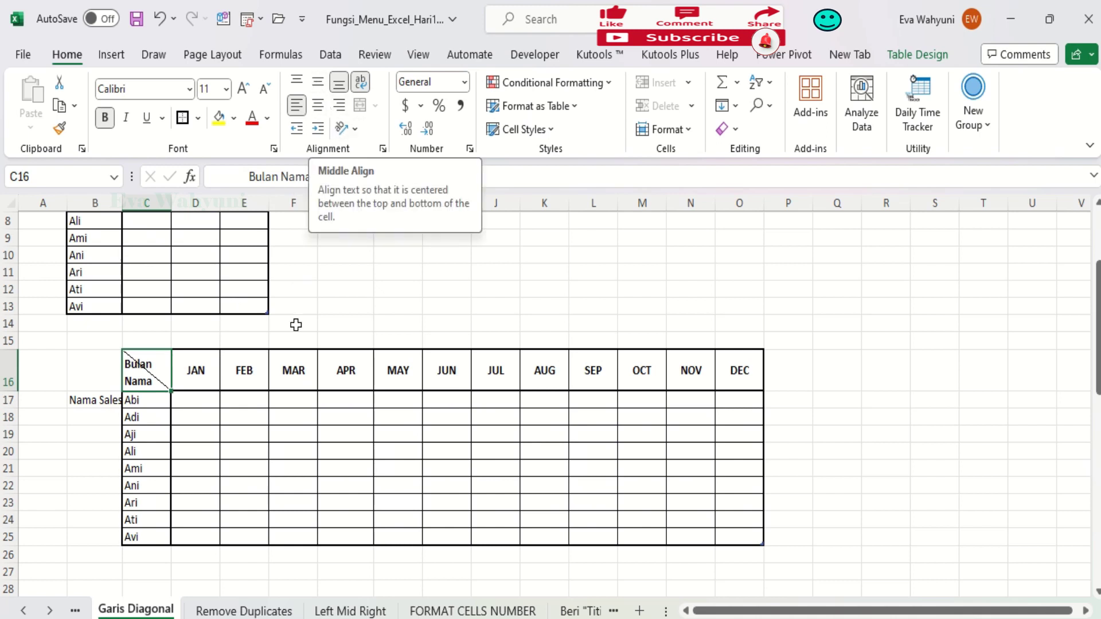
left_click(179, 397)
left_click(152, 369)
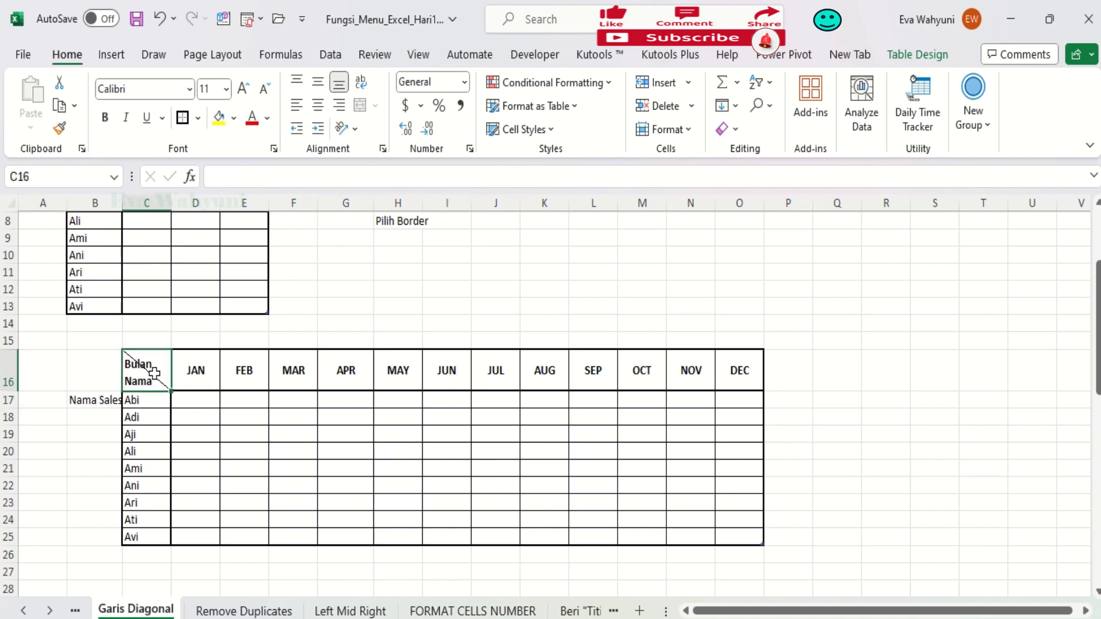
- Reset the leading spaces in C16 so "Bulan" sits above the diagonal and "Nama" below it, and middle-align the header
left_click(253, 177)
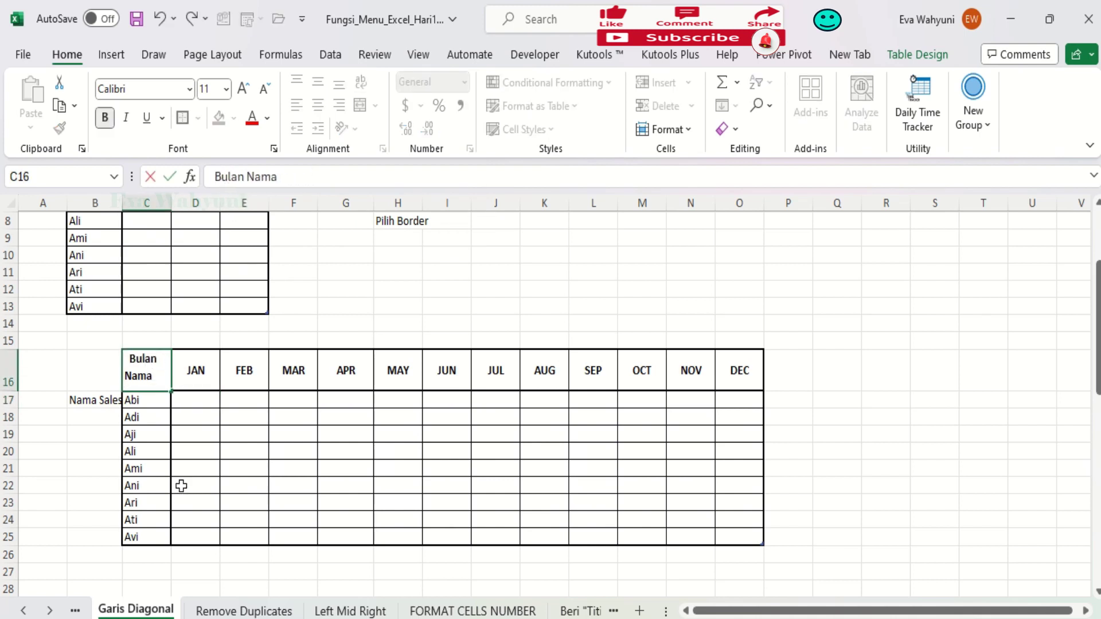
left_click(182, 450)
left_click(155, 363)
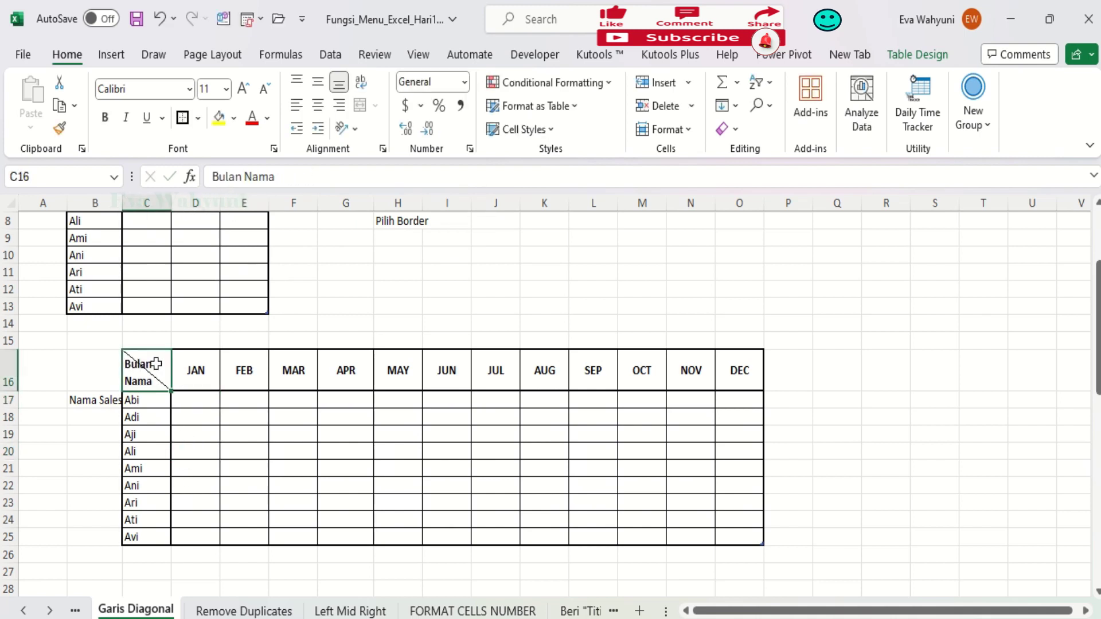
left_click(210, 175)
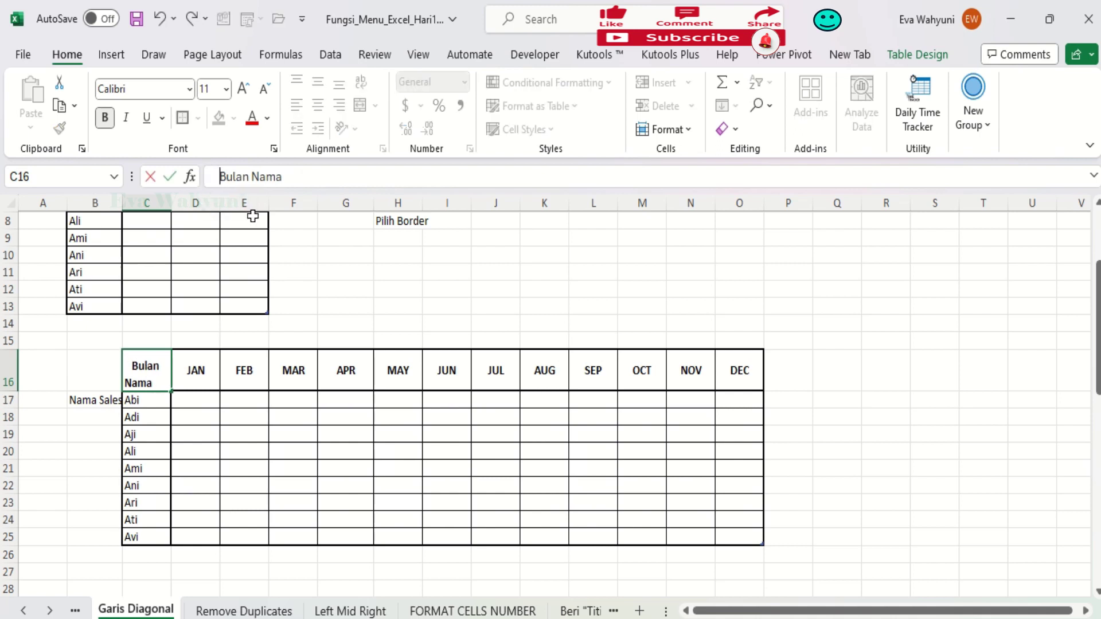
left_click(237, 465)
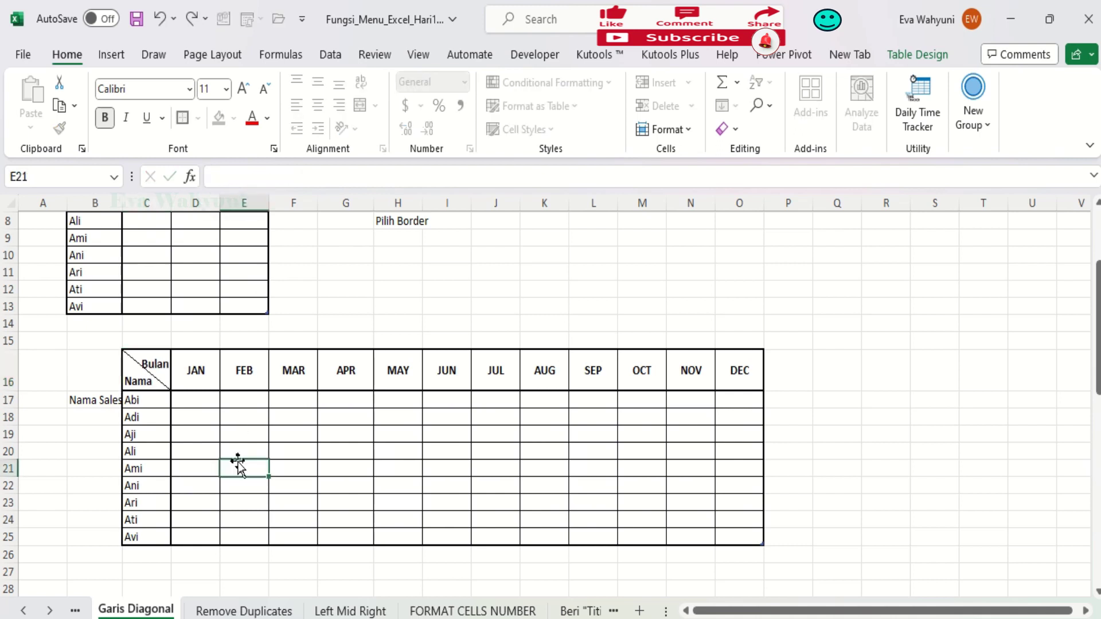
left_click(160, 381)
left_click(318, 82)
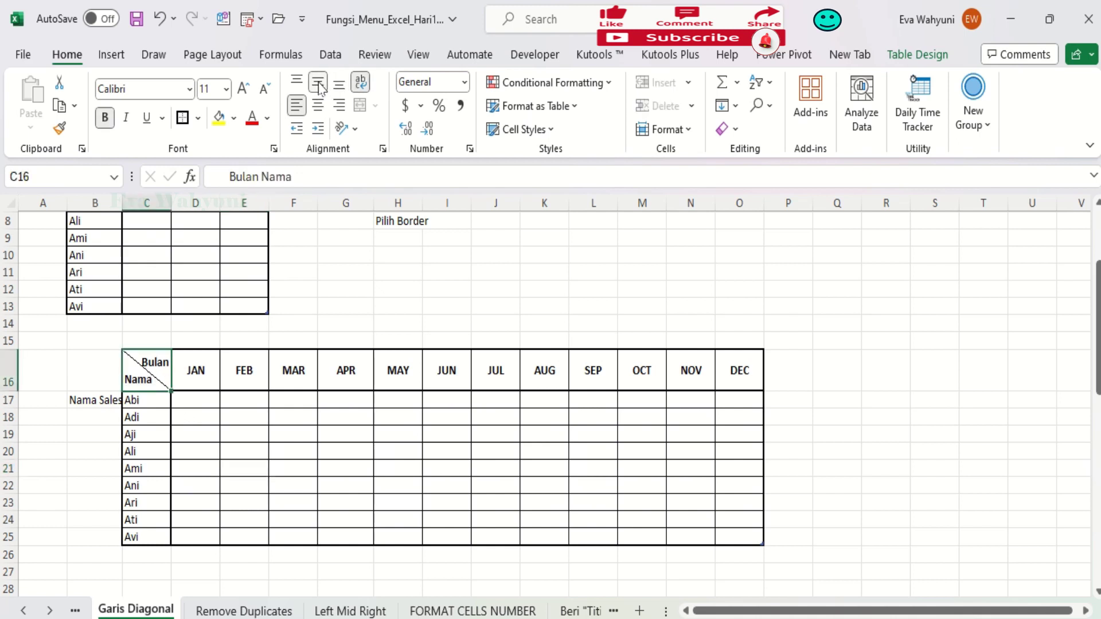
- Try a different number of leading spaces before the middle-aligned "Bulan Nama" header, and restore its previous spacing
left_click(221, 176)
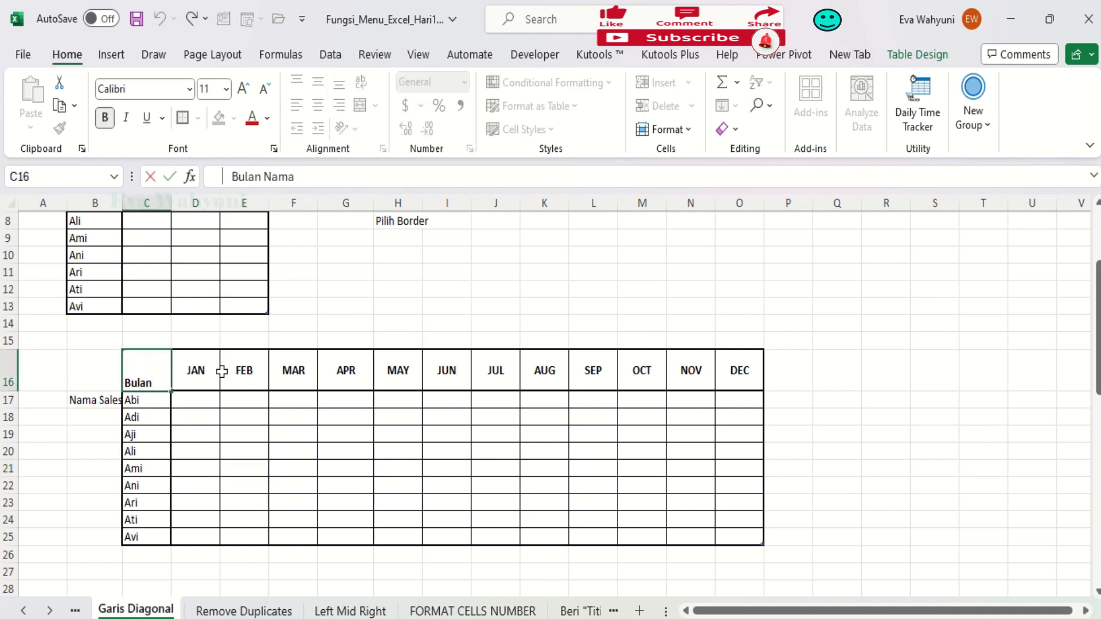
left_click(227, 463)
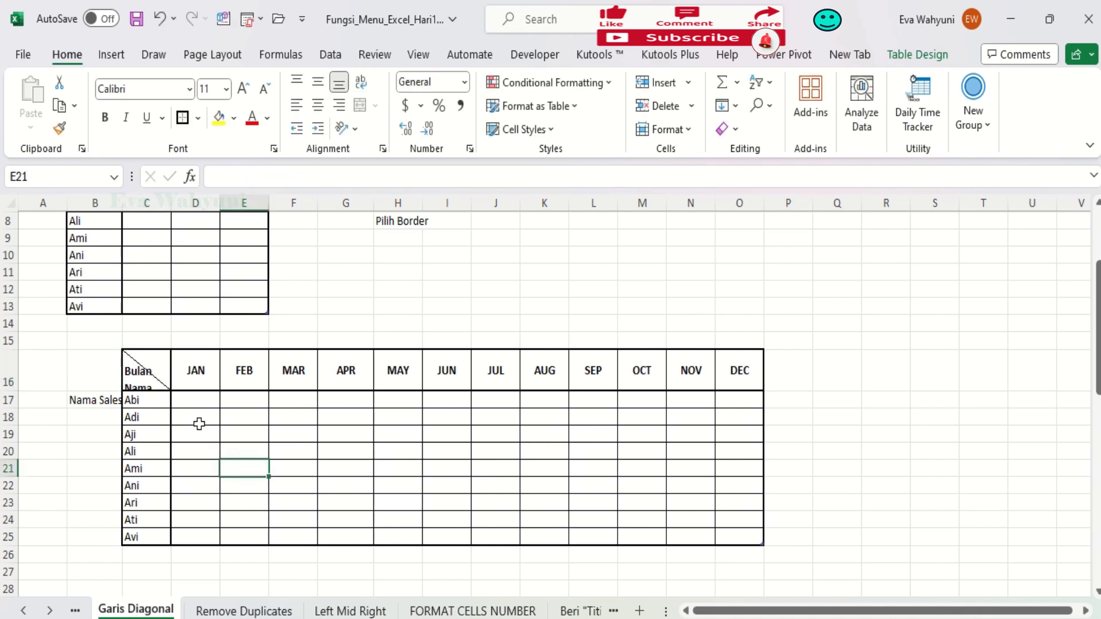
left_click(165, 380)
left_click(212, 427)
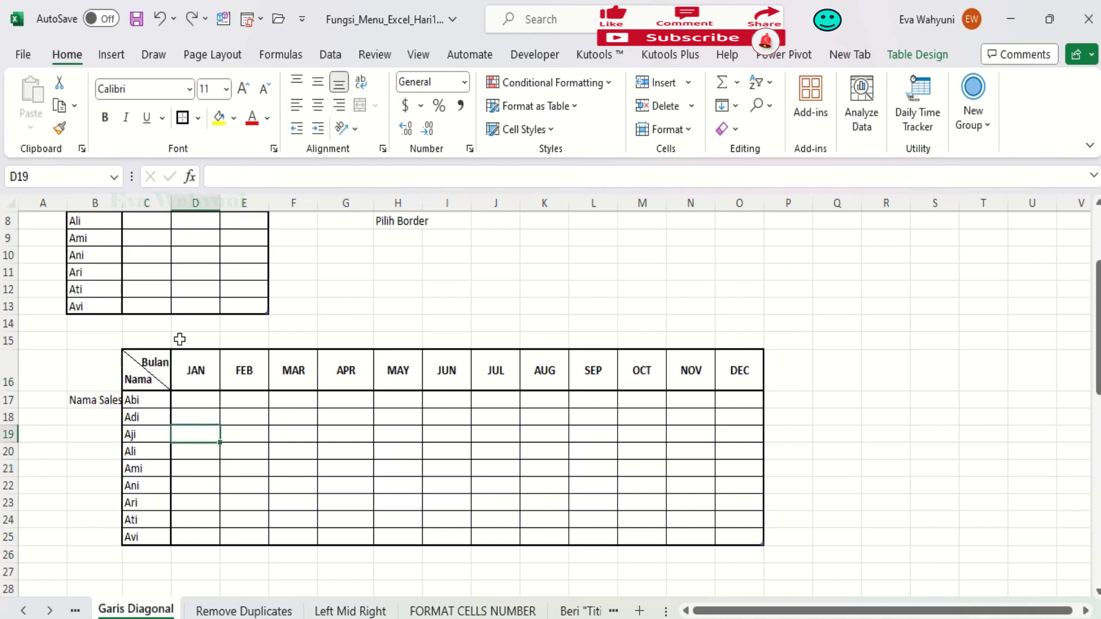
- Rotate the text orientation of B17:B25 to 90 degrees
left_click_drag(86, 394, 88, 538)
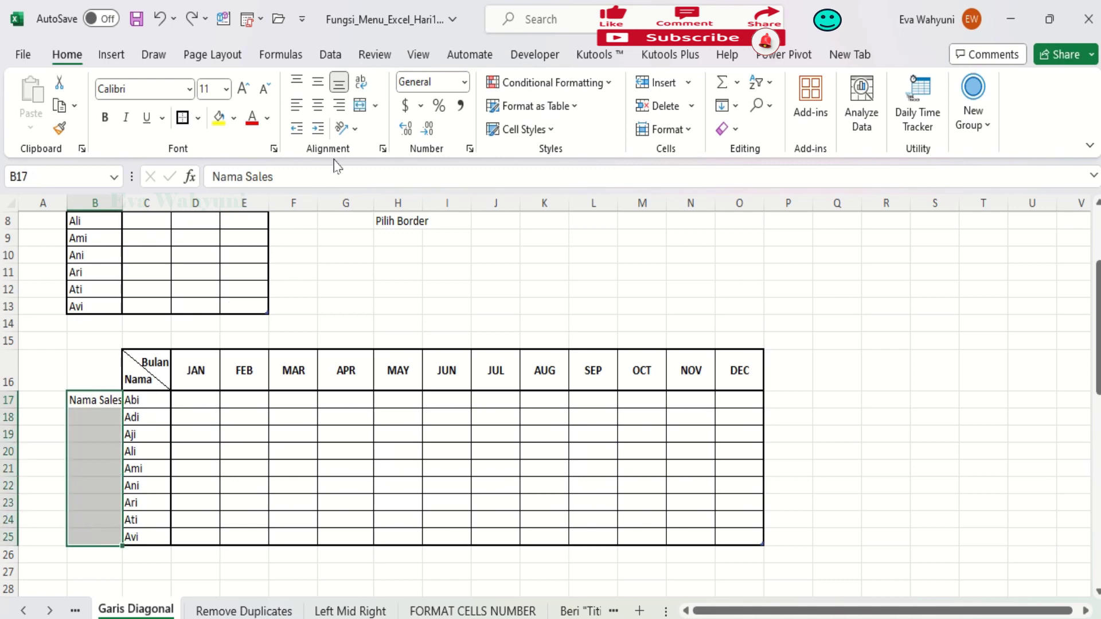
left_click(382, 149)
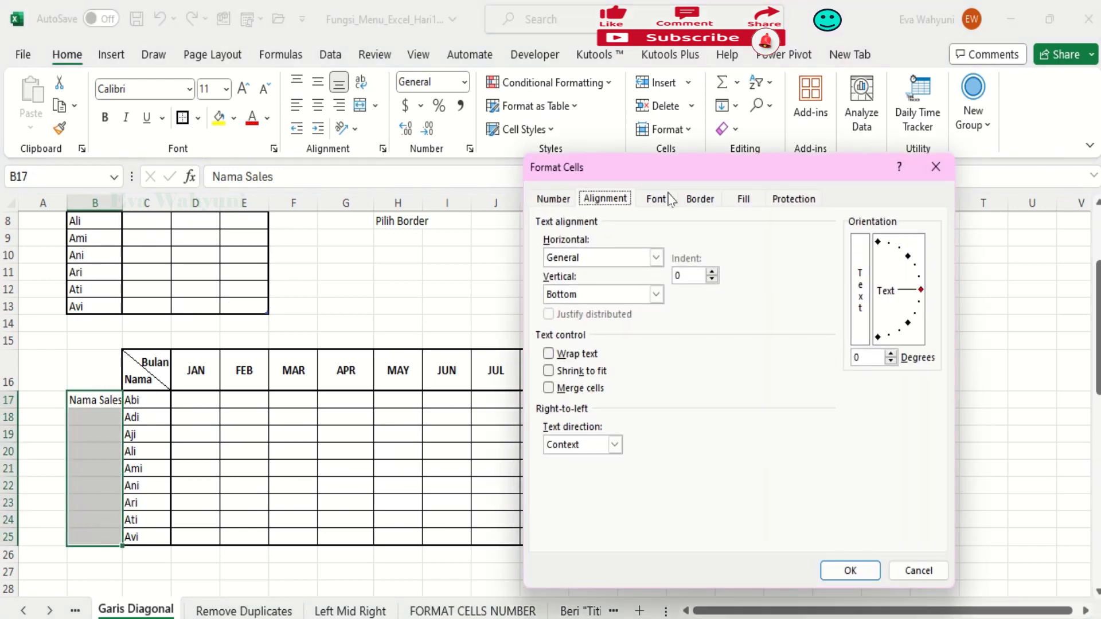
left_click(708, 207)
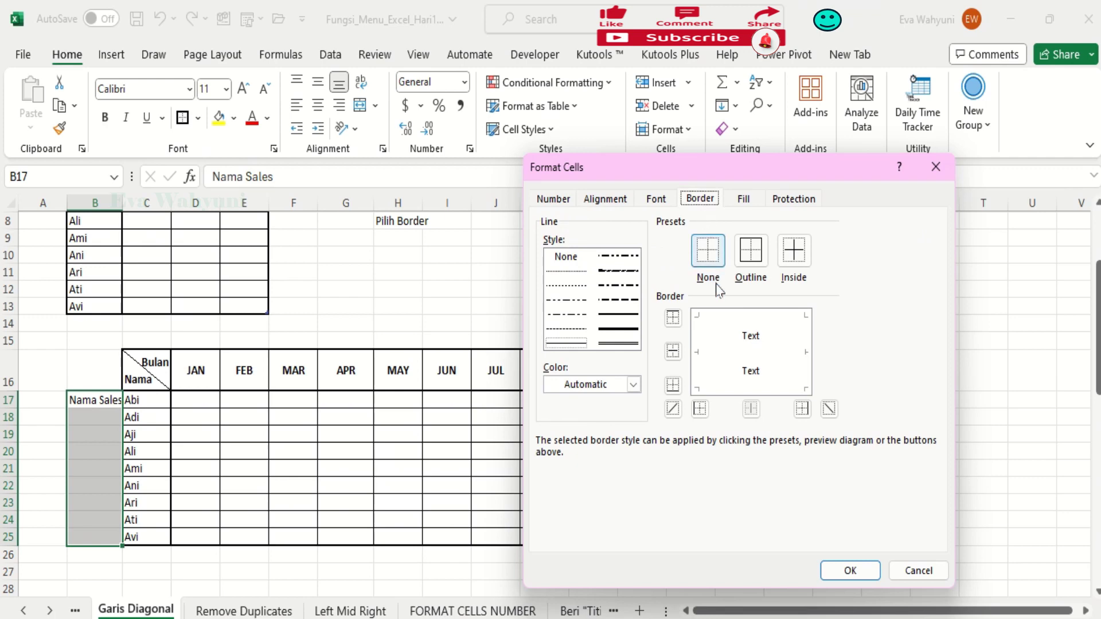
left_click(614, 201)
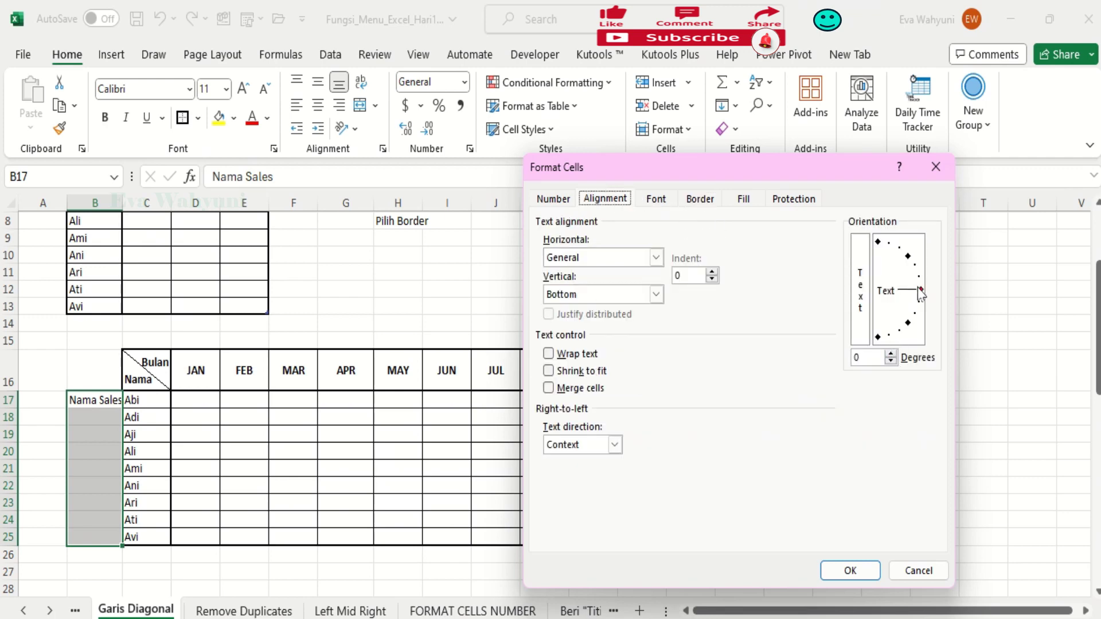
left_click_drag(922, 293, 881, 251)
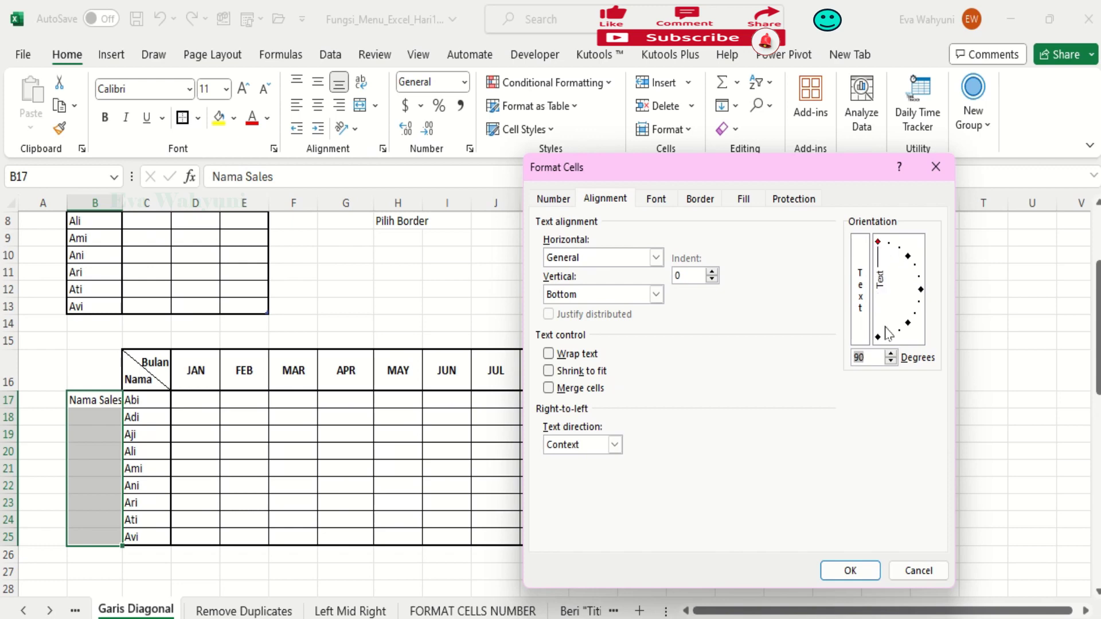
left_click(865, 355)
left_click(851, 569)
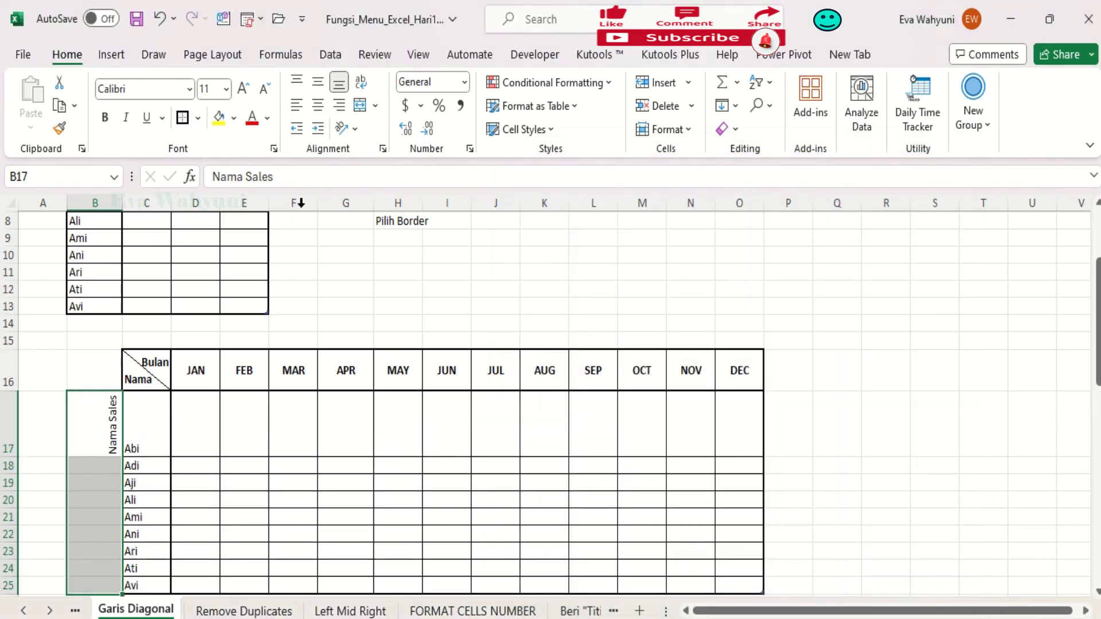
- Merge and center B17:B25 and middle-align the "Nama Sales" text vertically
left_click(375, 106)
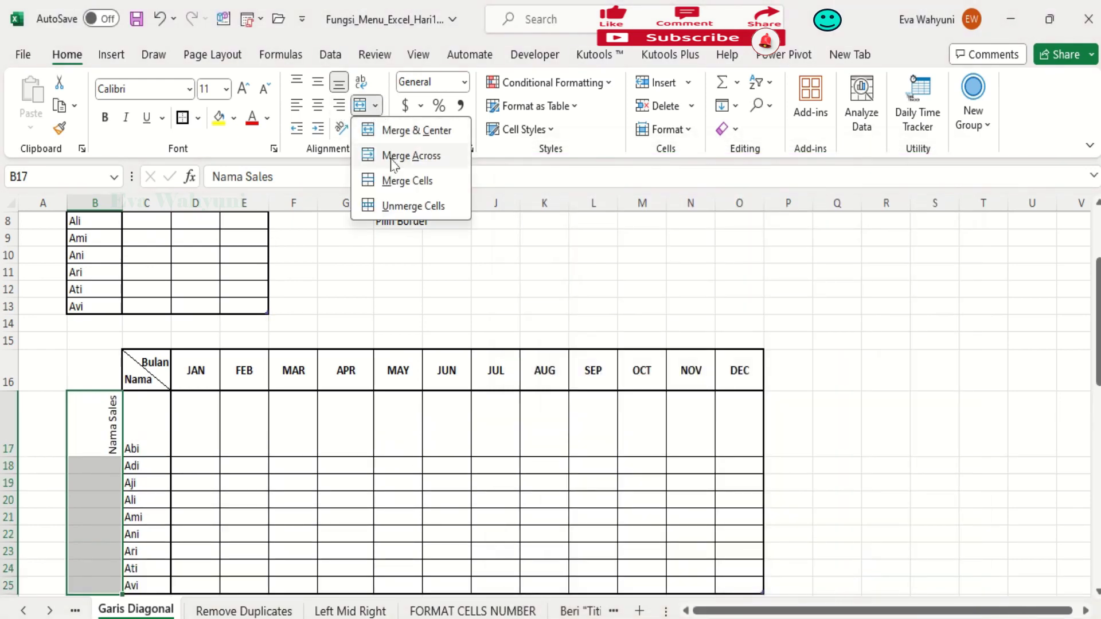
left_click(397, 139)
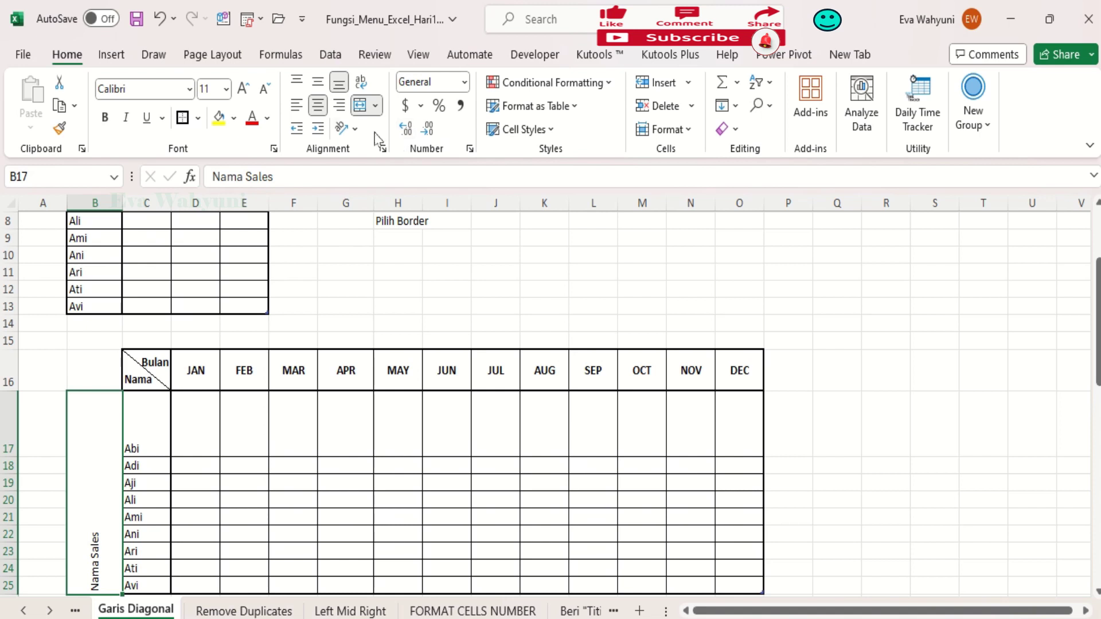
left_click(319, 84)
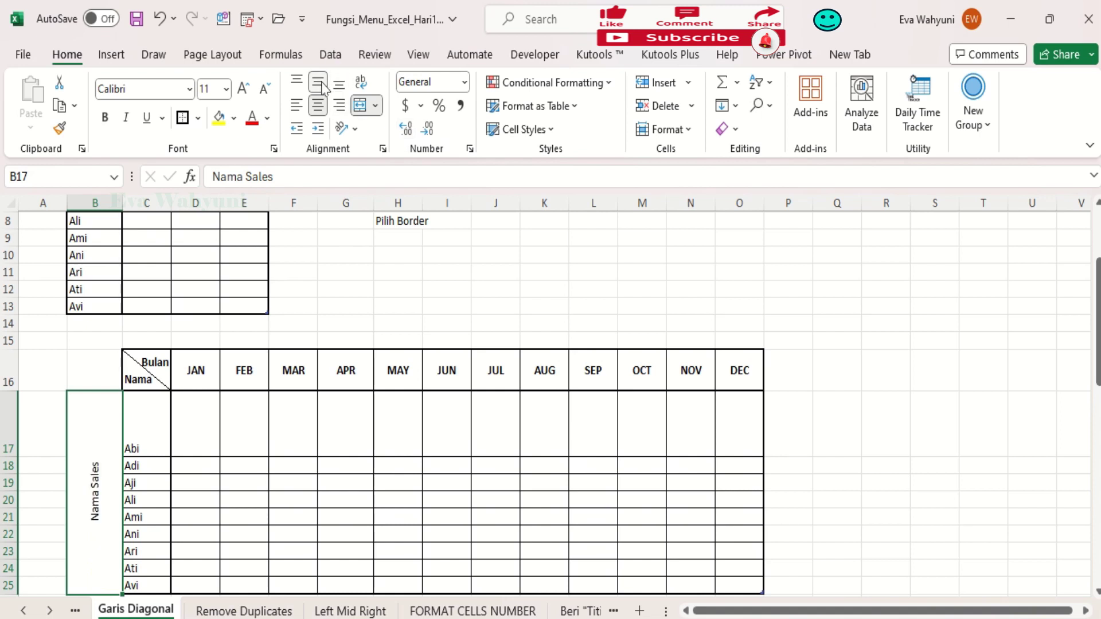
- Set the merged "Nama Sales" cell to font size 20 in Algerian
left_click(226, 90)
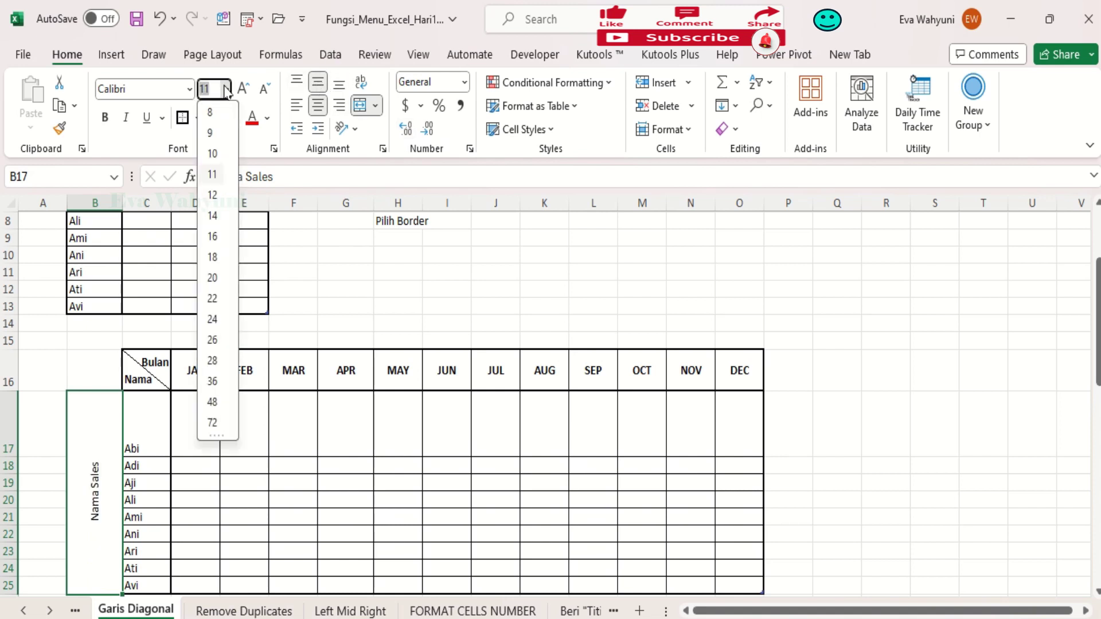
left_click(213, 278)
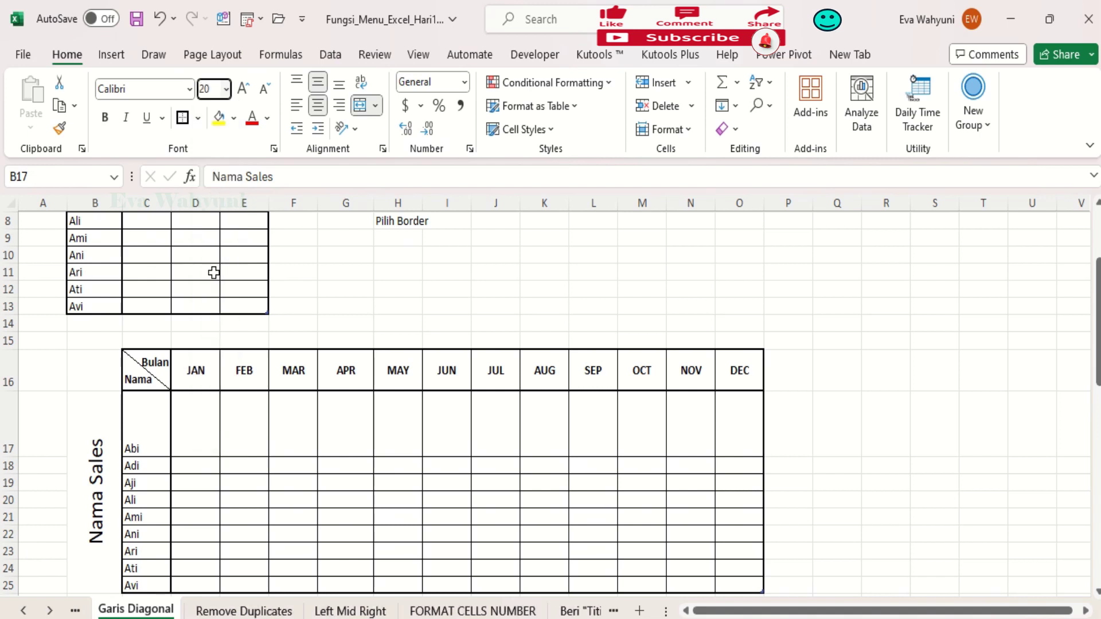
left_click(189, 90)
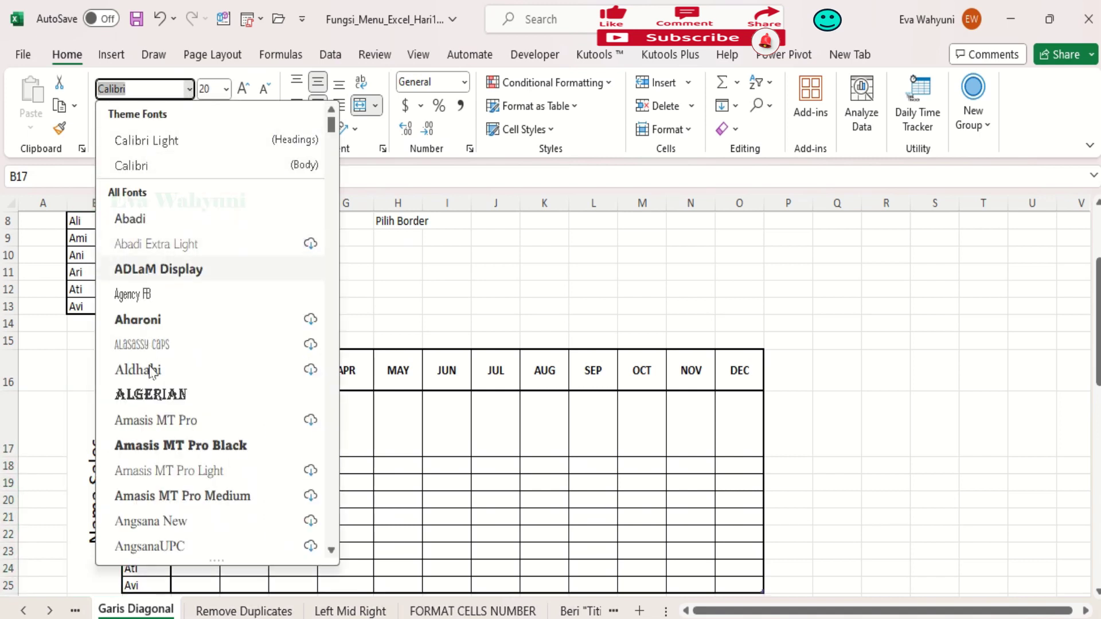
left_click(156, 388)
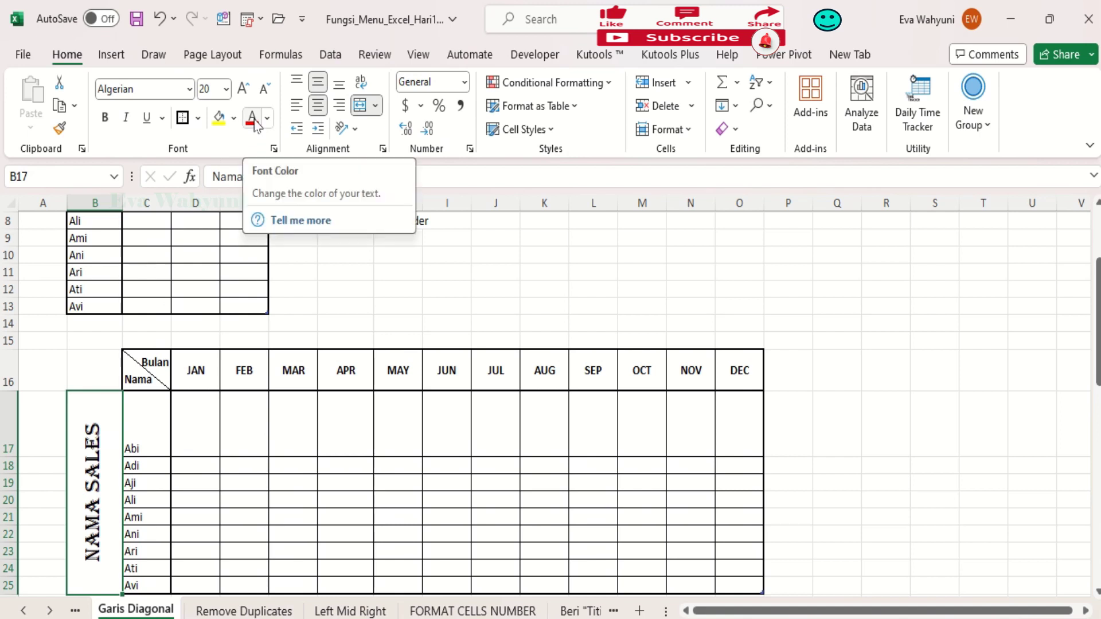
- Fill the "Nama Sales" cell with dark red and make its text white
left_click(234, 118)
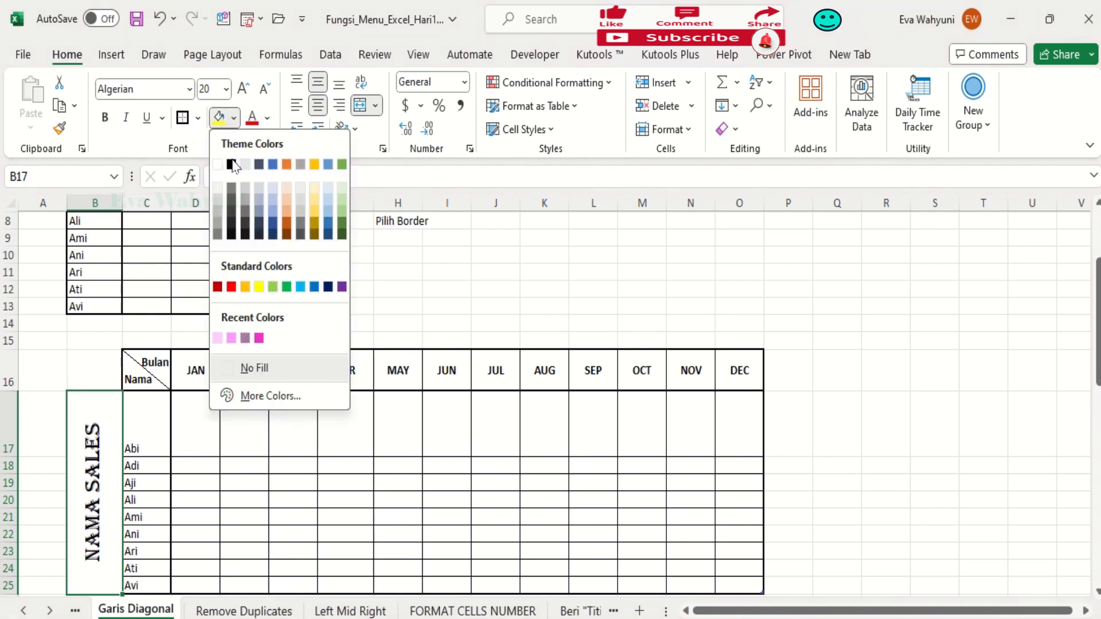
left_click(224, 288)
left_click(267, 118)
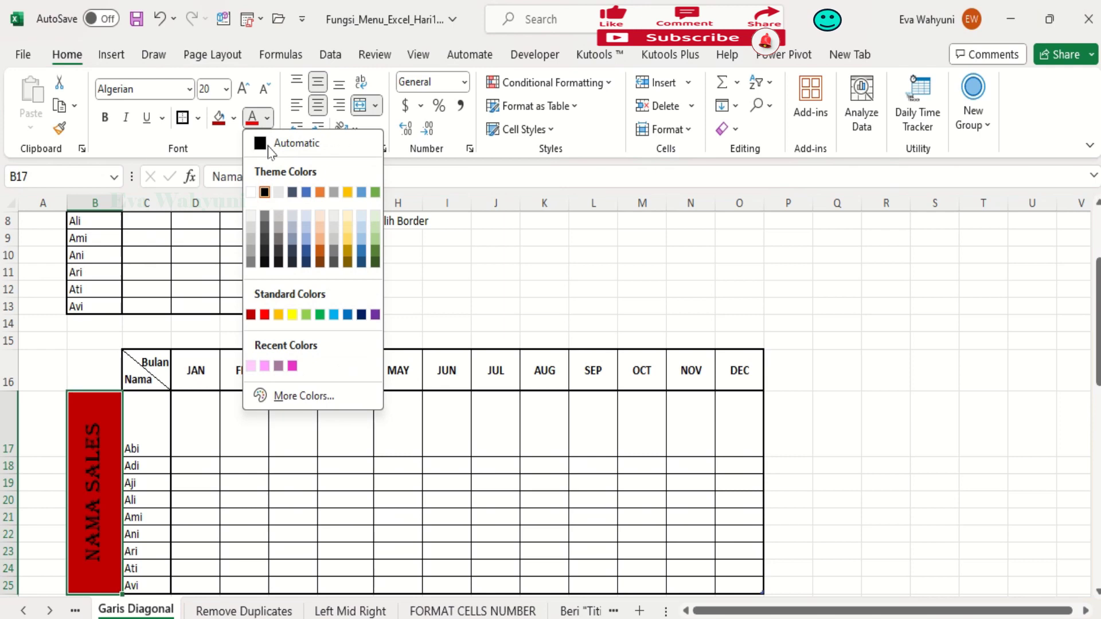
left_click(252, 188)
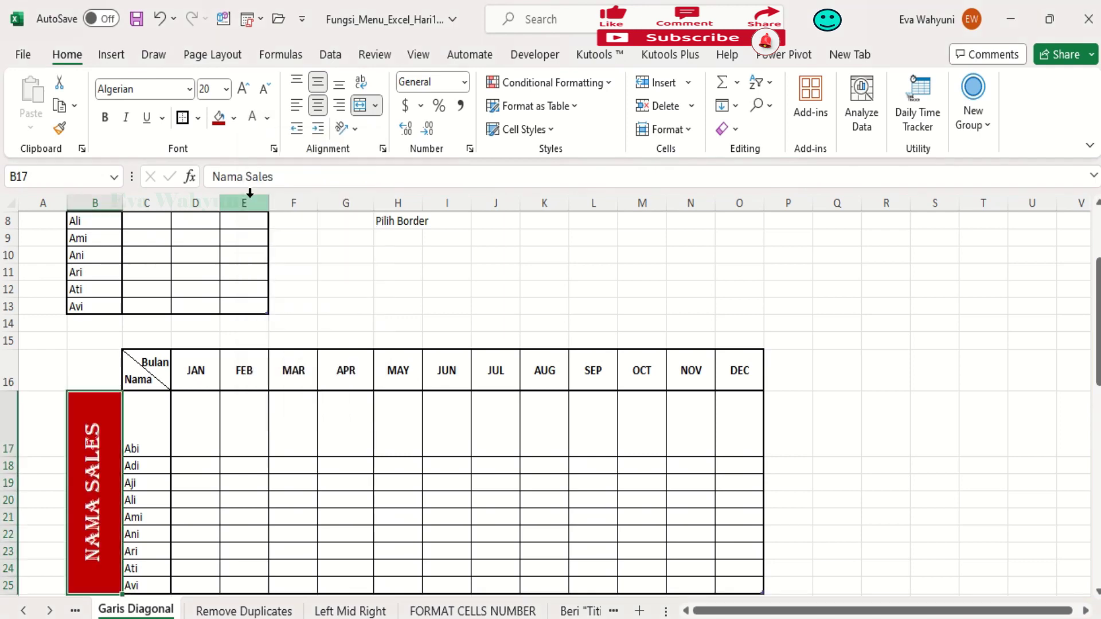
- Reduce the height of row 17 to bring it closer to the other name rows
left_click(227, 488)
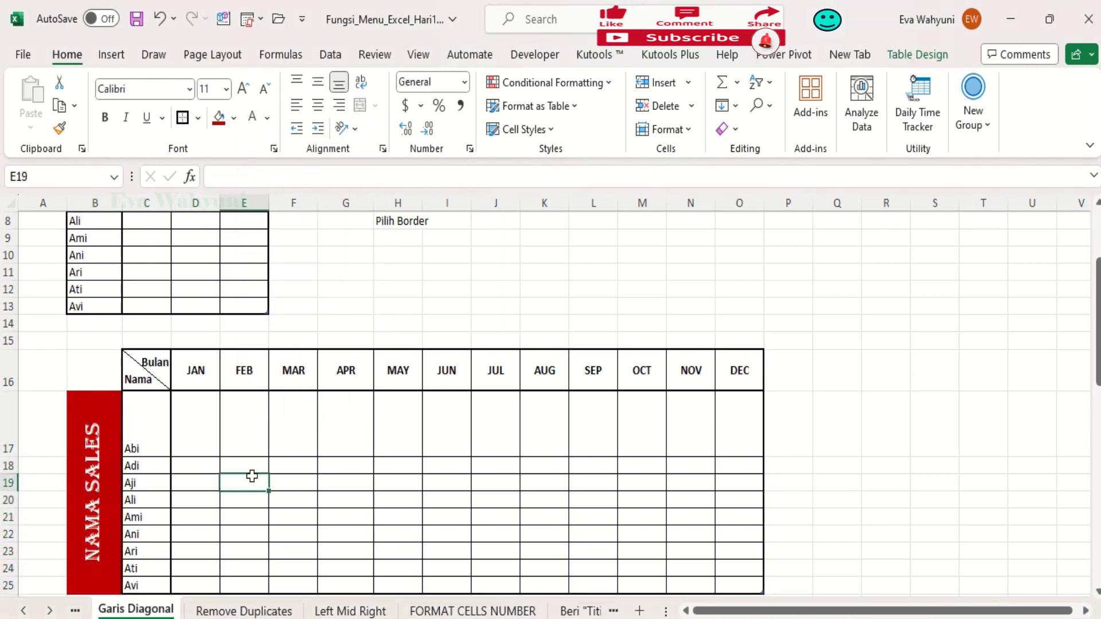
scroll(261, 464, "down", 1)
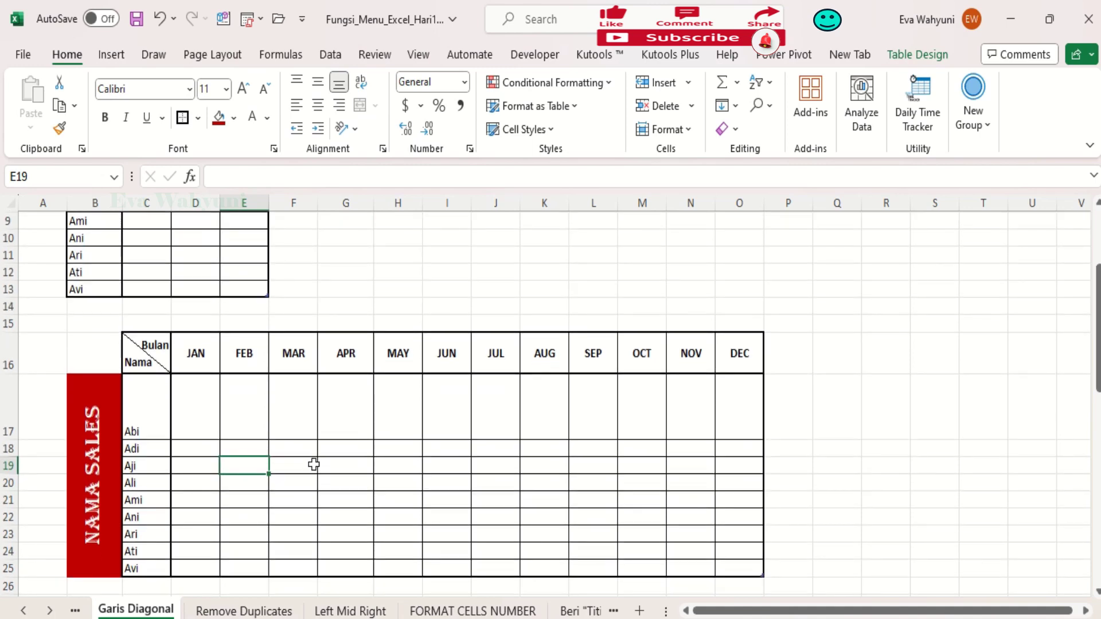
scroll(314, 464, "down", 5)
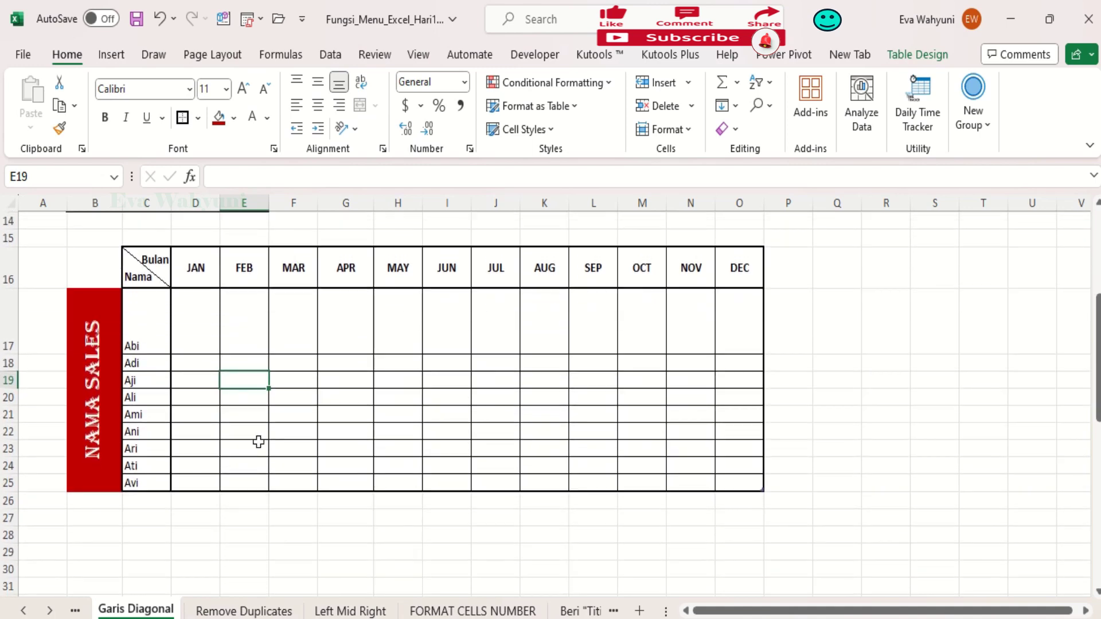
left_click_drag(23, 353, 12, 306)
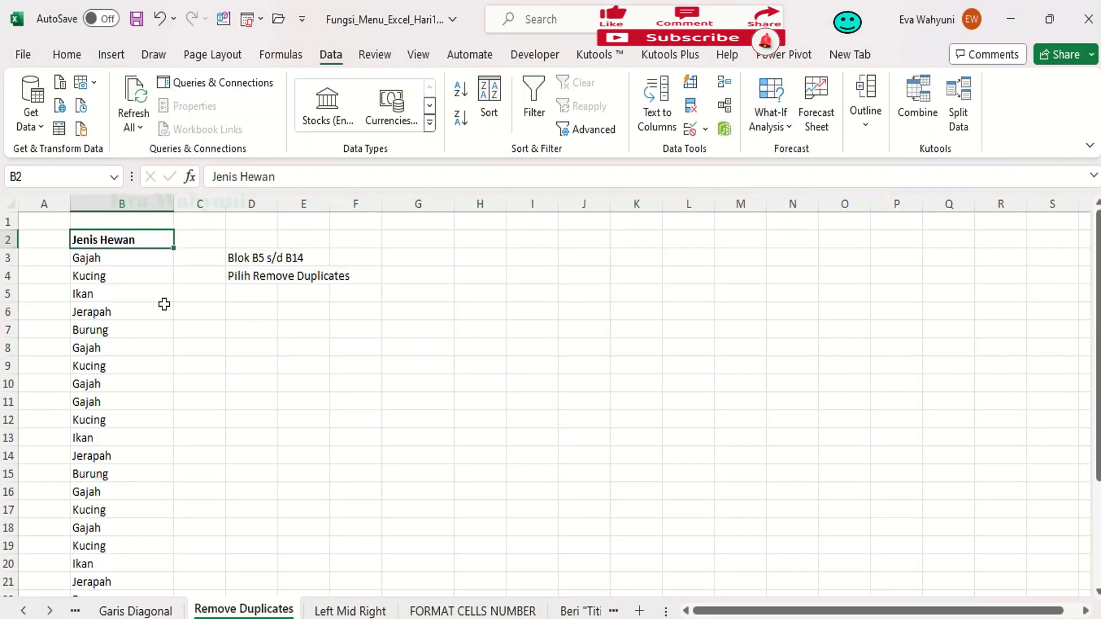
- Look over the animal entries in B3:B22 for repeated names
scroll(155, 313, "down", 1)
scroll(144, 338, "down", 3)
scroll(135, 321, "up", 6)
left_click_drag(133, 258, 150, 542)
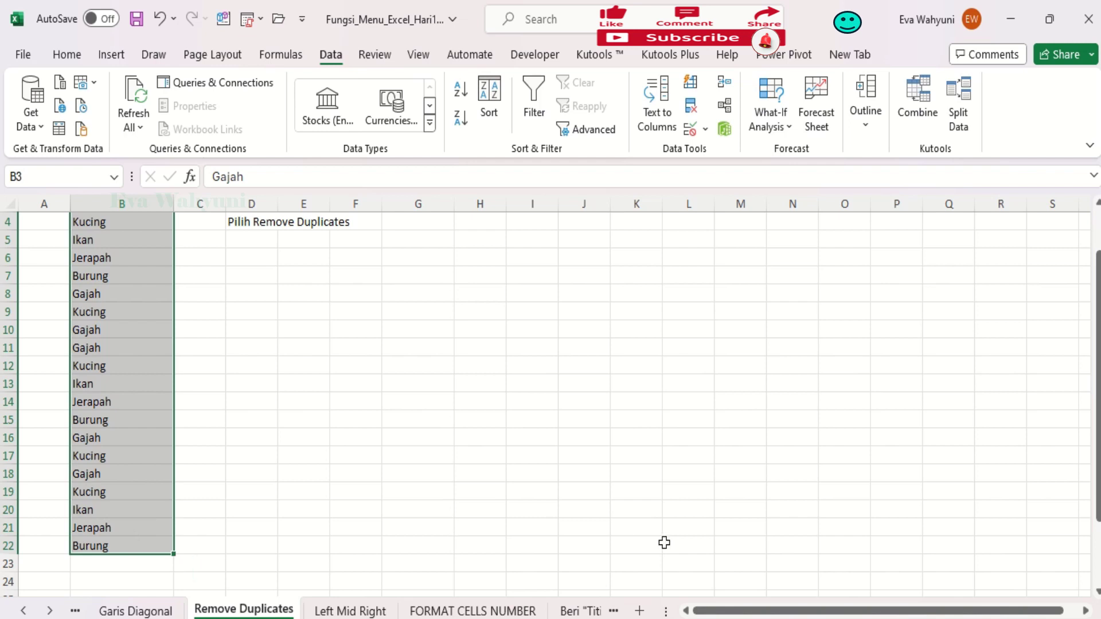
scroll(161, 463, "up", 1)
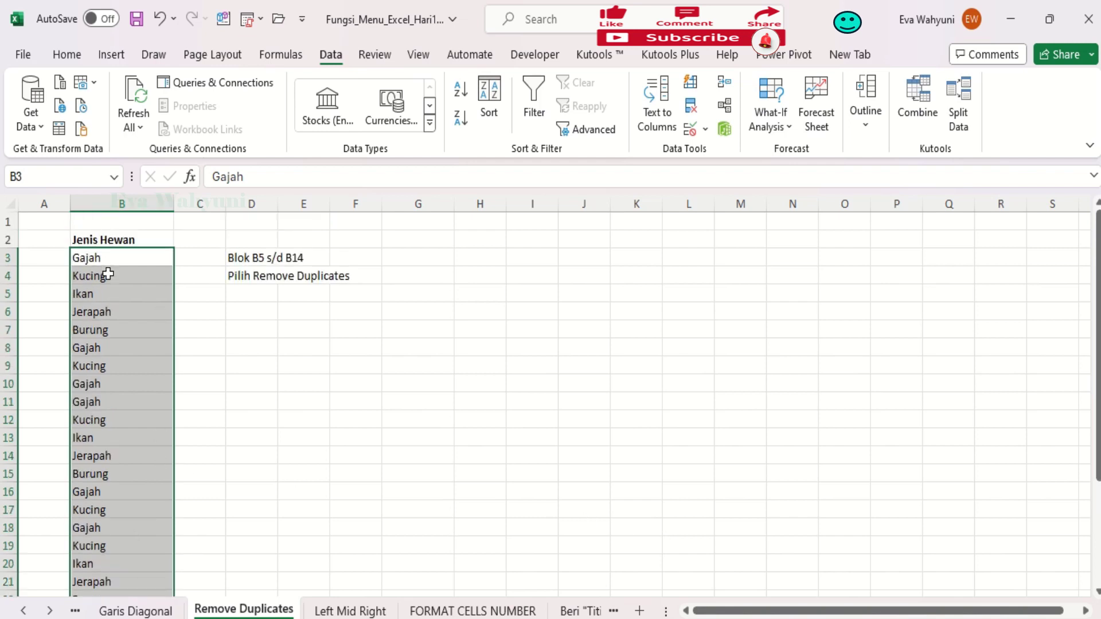
left_click(203, 292)
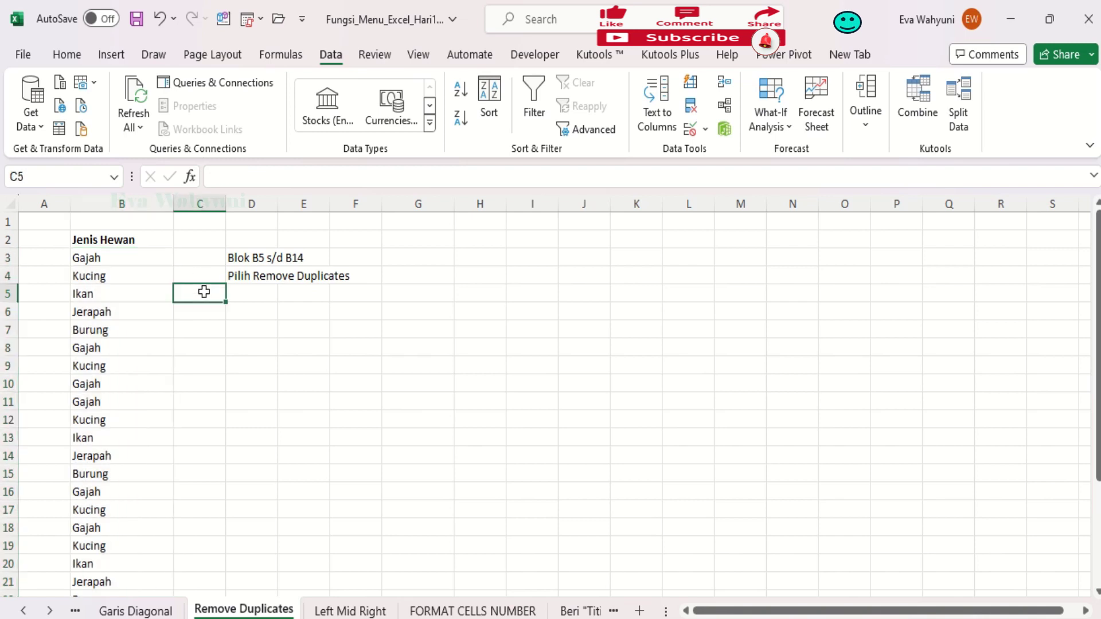
- Add a filter to the "Jenis Hewan" header in B2 and check the distinct animals in its filter list
left_click(144, 238)
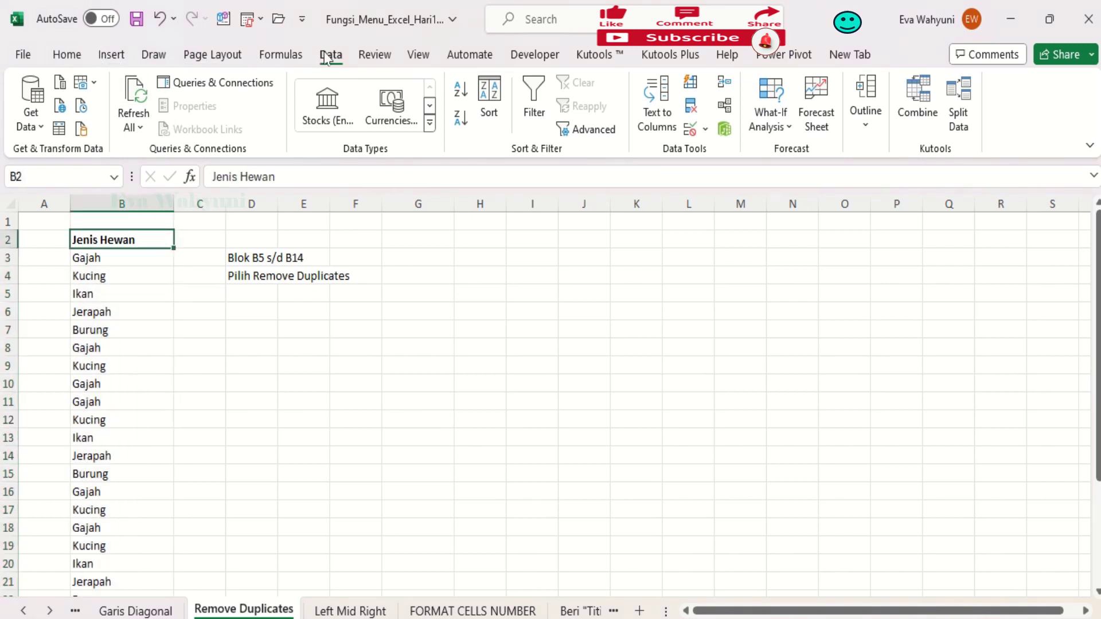
left_click(533, 106)
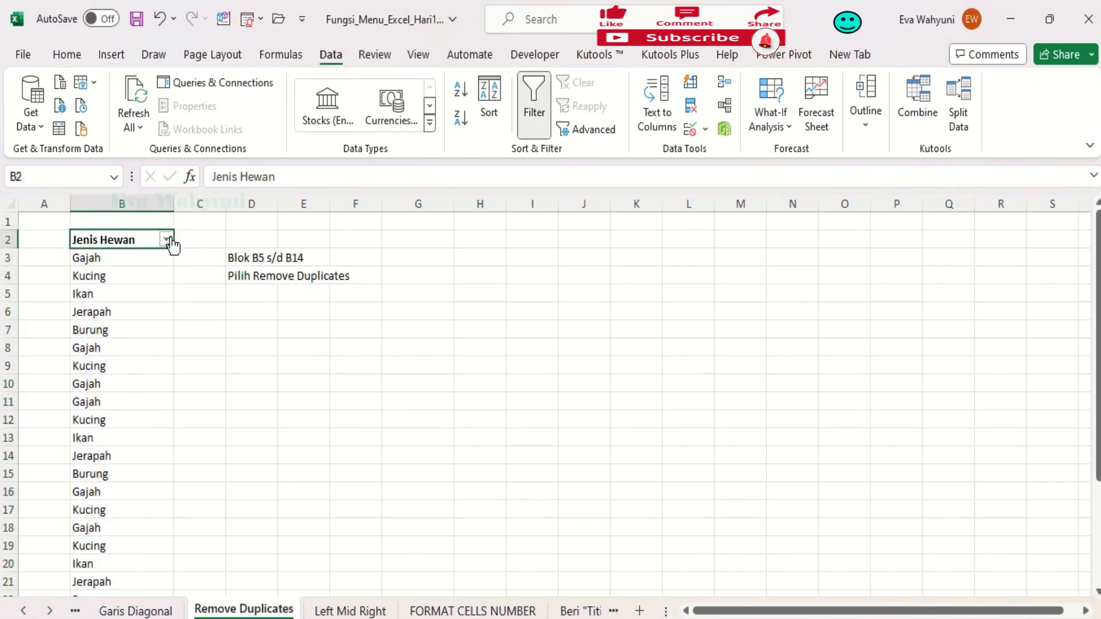
left_click(167, 240)
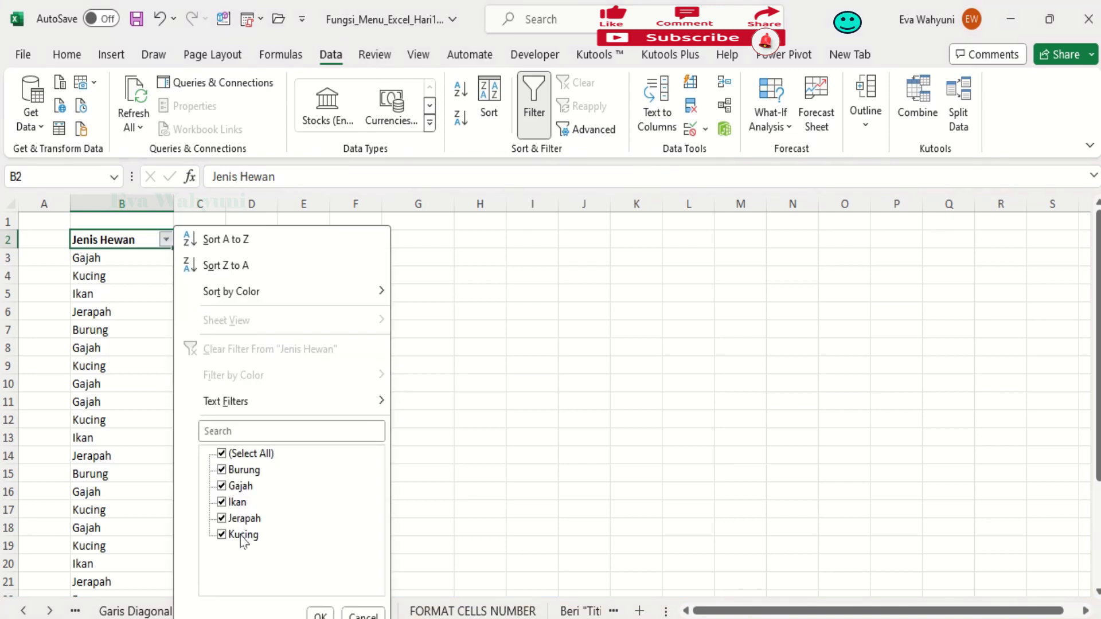
left_click(469, 457)
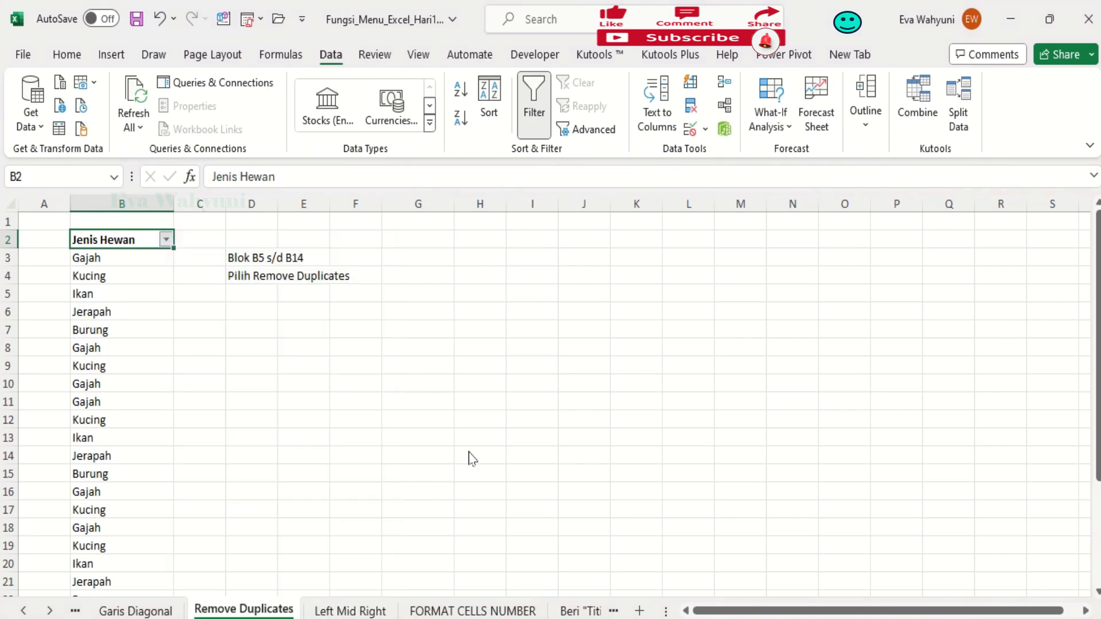
- Remove the duplicate values from B3:B22 based on the "Jenis Hewan" column and select the remaining entries in B3:B7
left_click(127, 257)
key("ctrl+shift+Down")
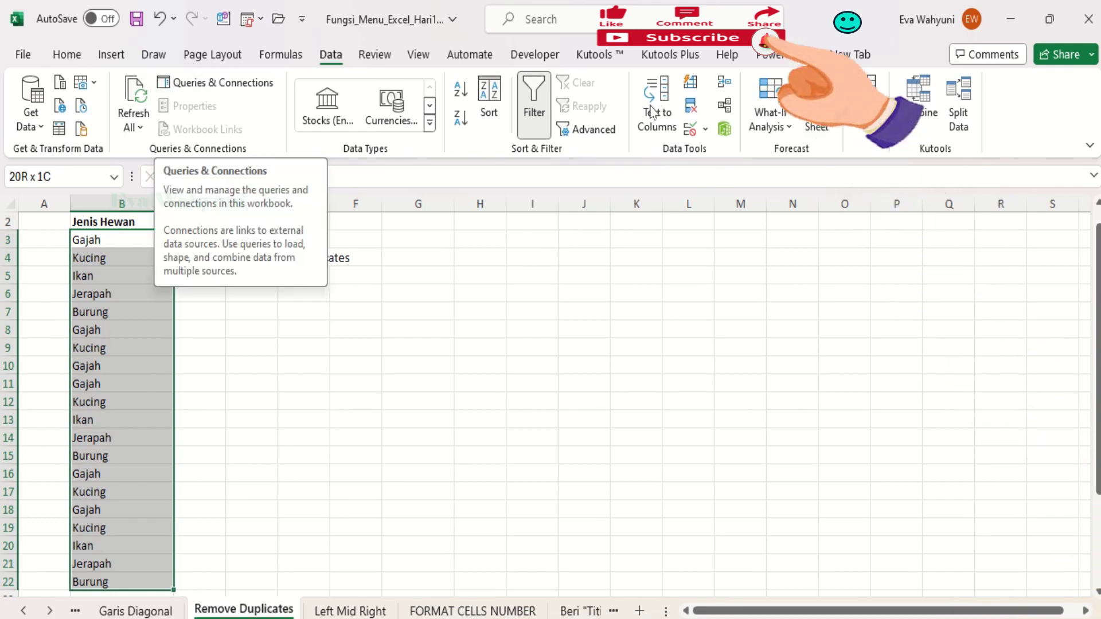
left_click(690, 109)
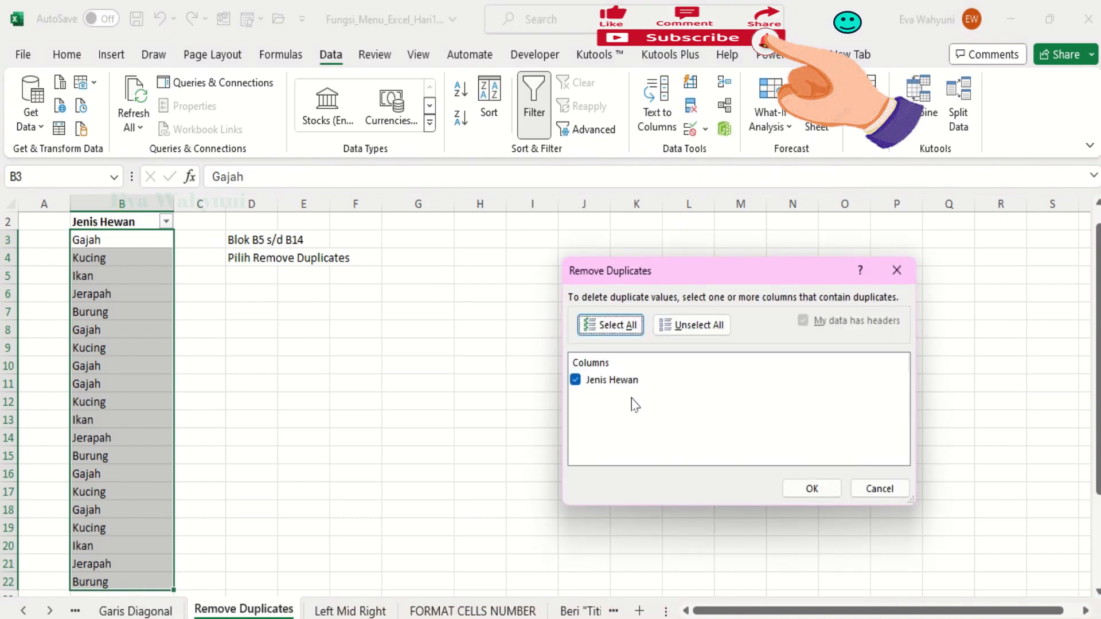
left_click(794, 488)
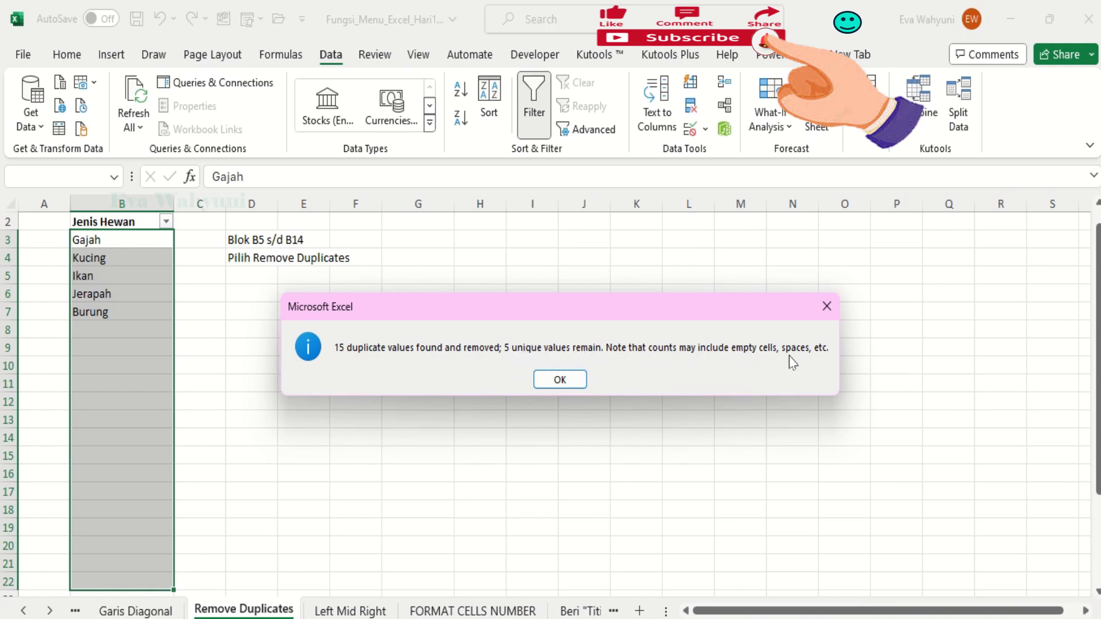
left_click(565, 377)
left_click_drag(105, 246, 112, 313)
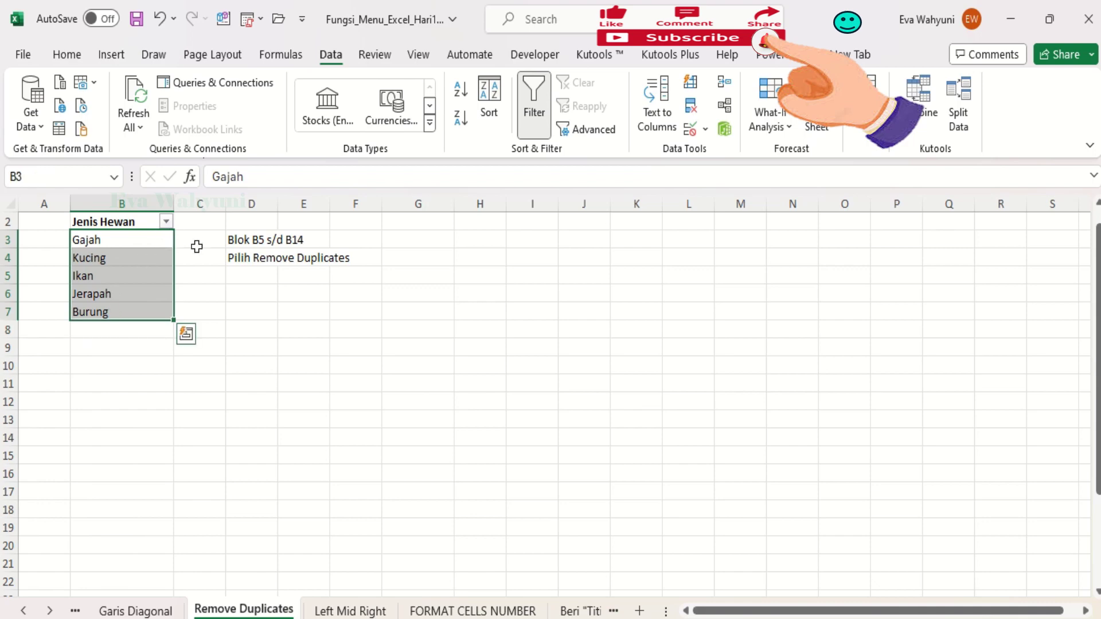